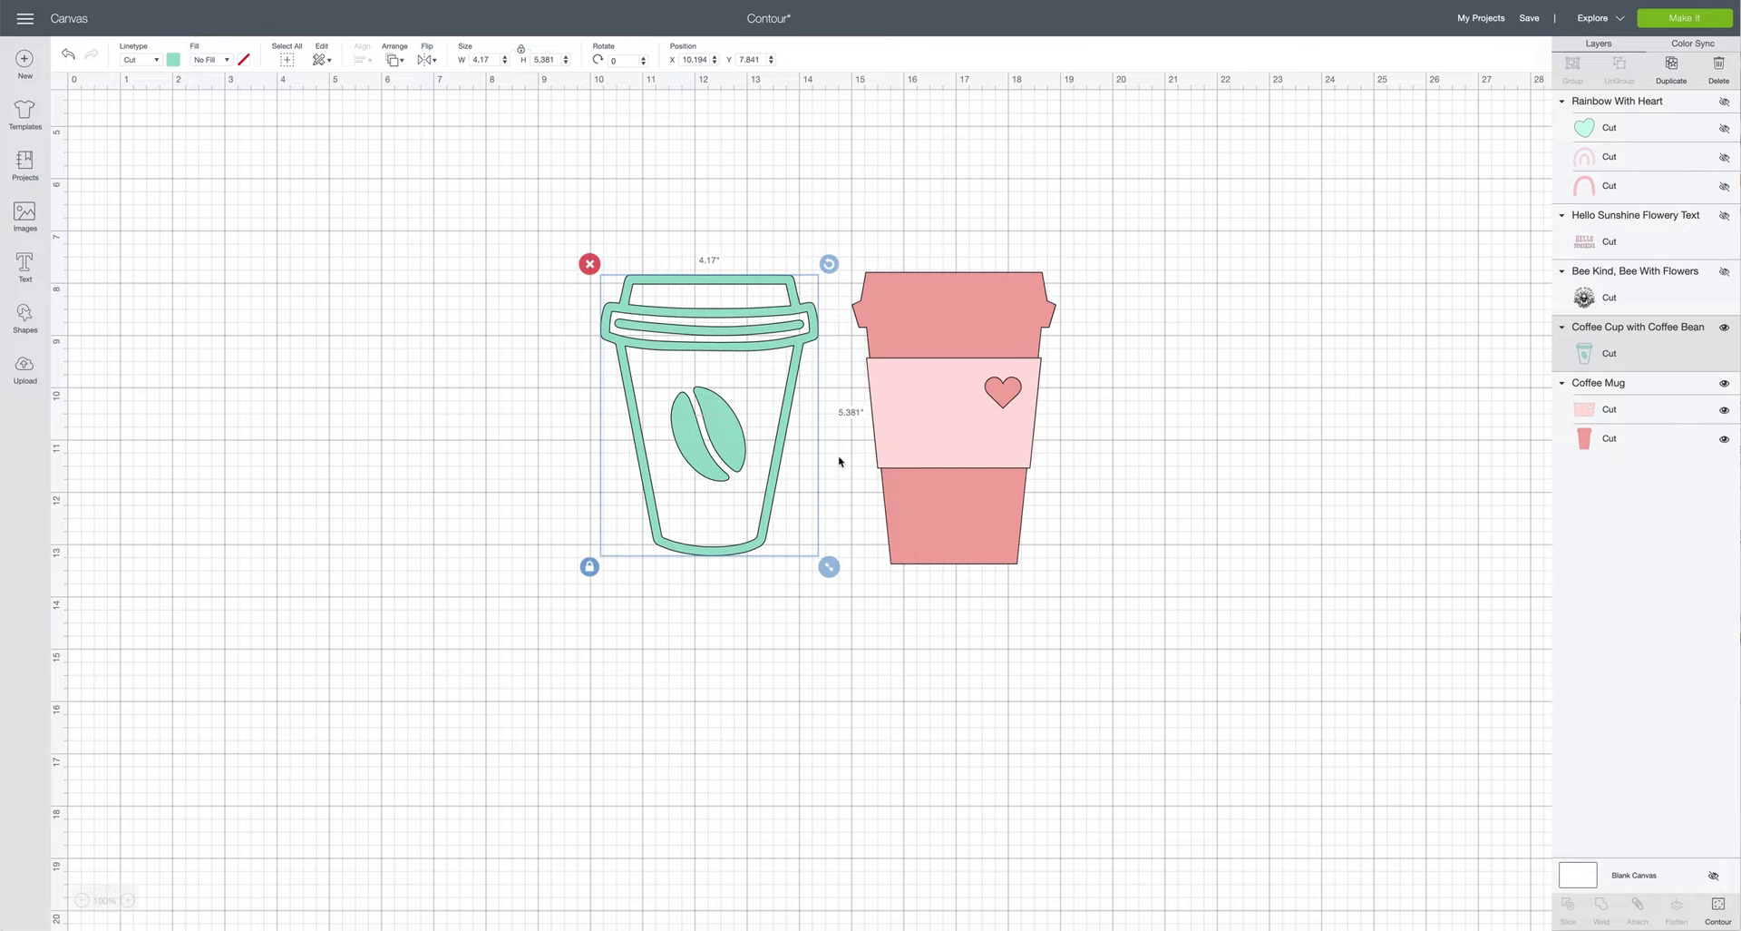
Open Hide Contour for the green coffee cup and zoom the preview out to show the whole cup
scroll(839, 461, "up", 5)
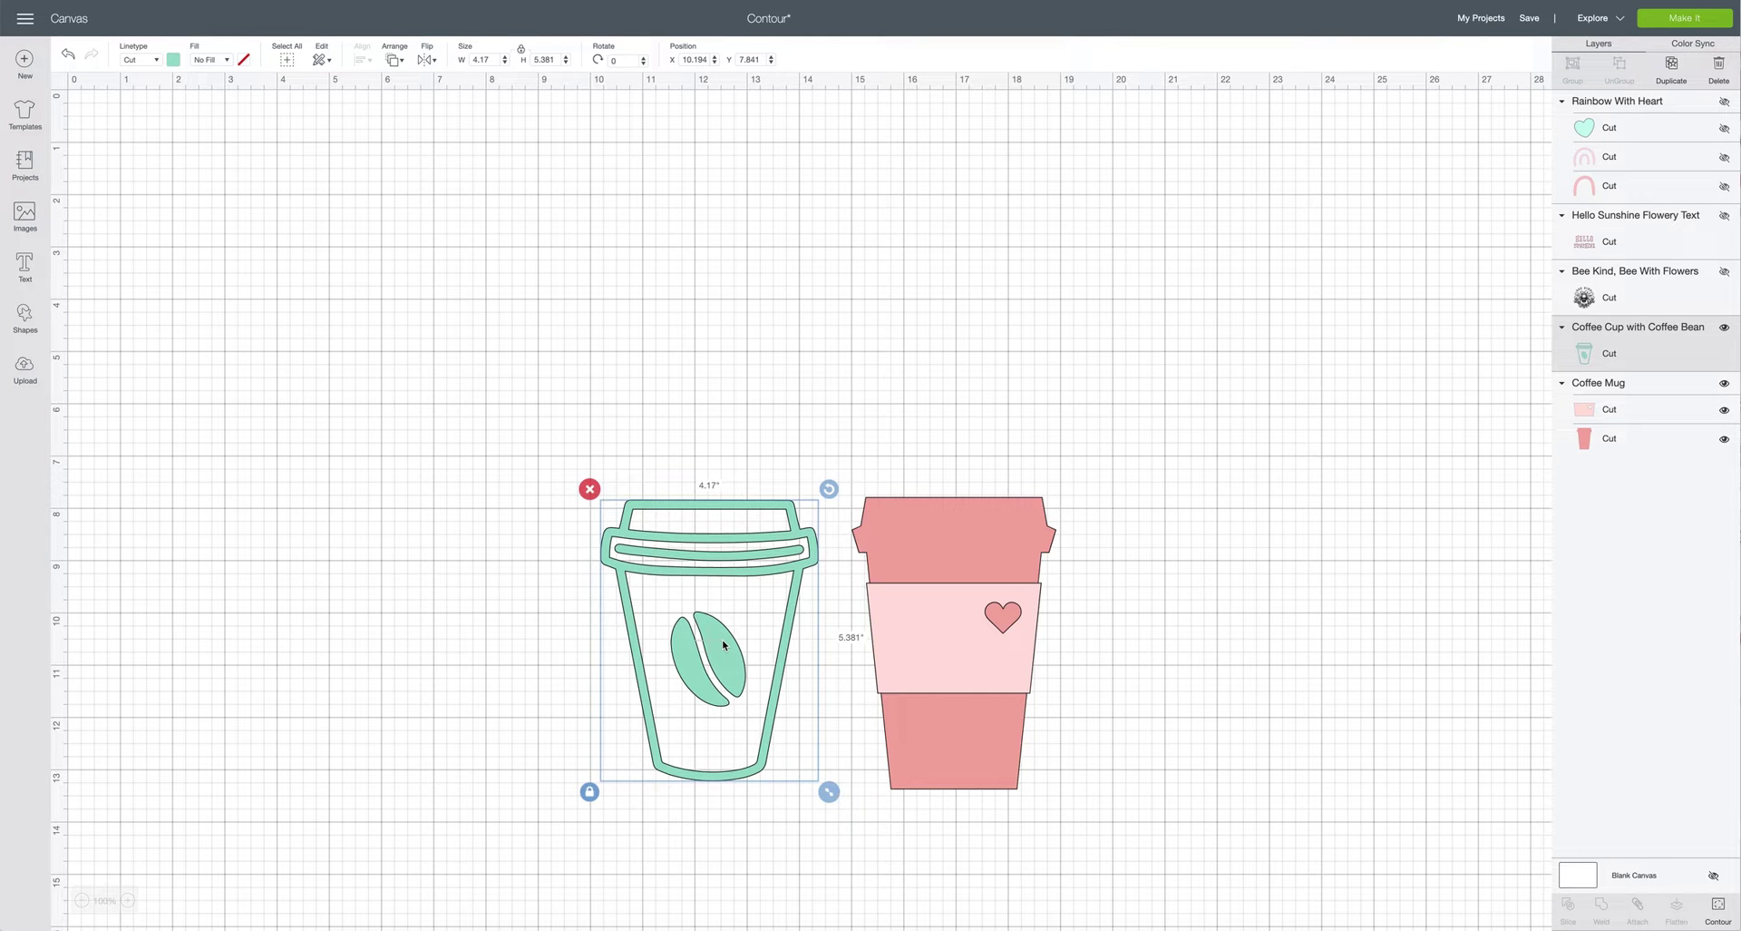
left_click(1718, 904)
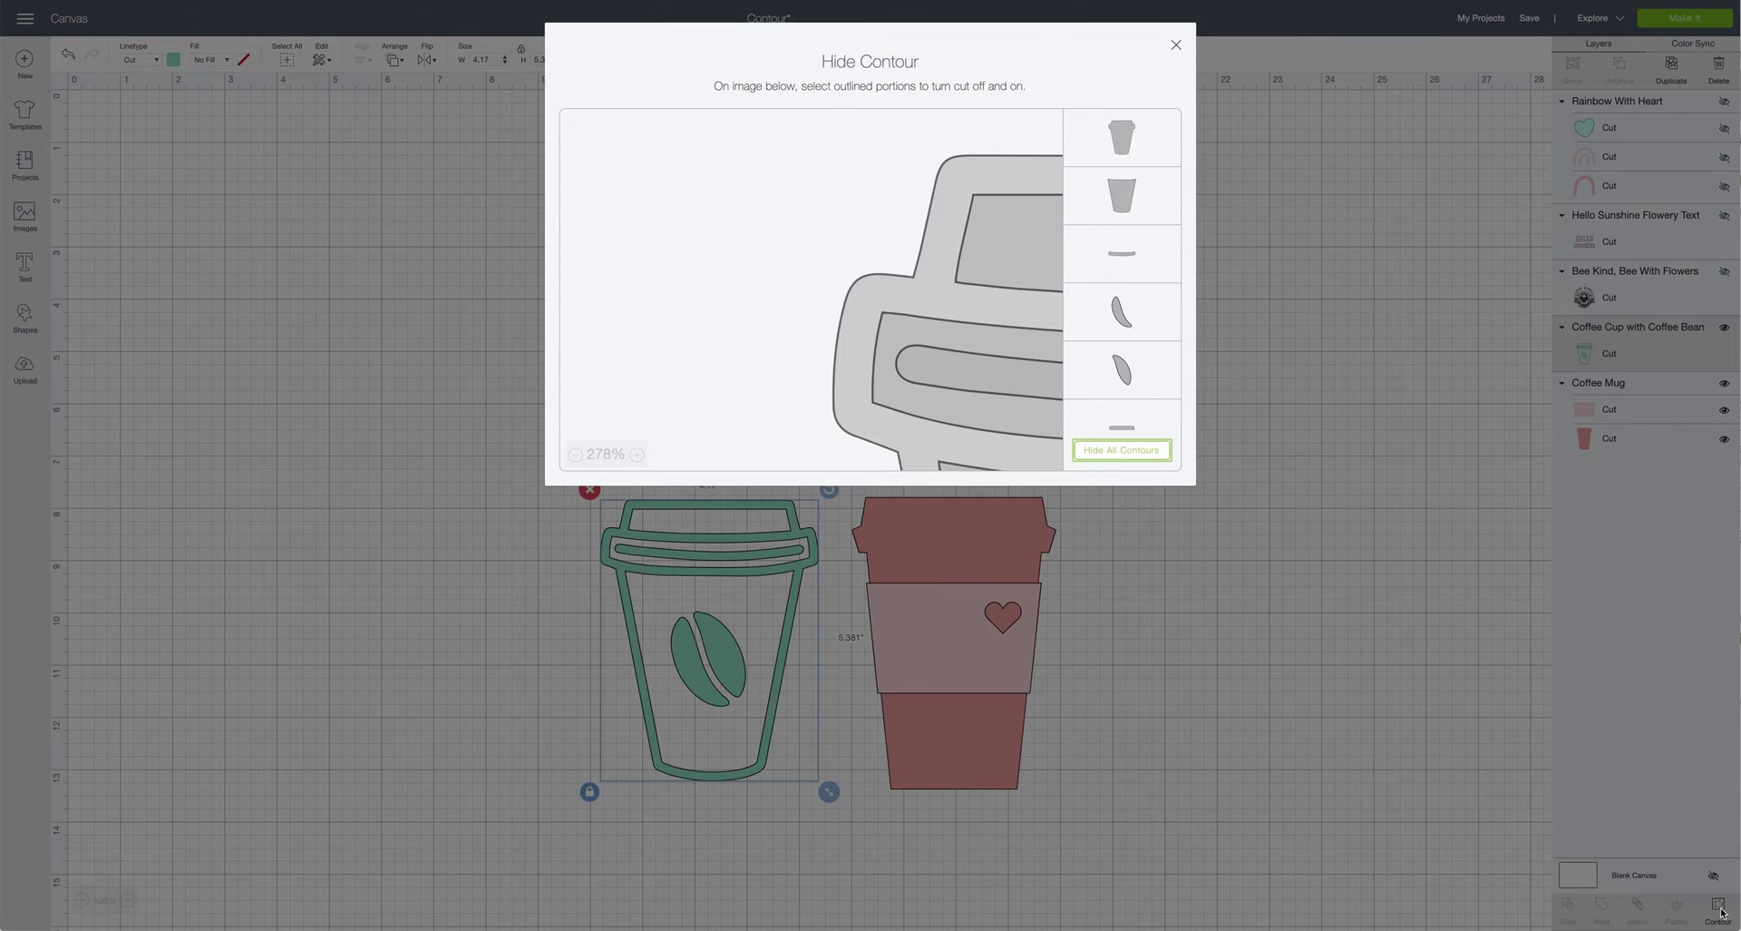
left_click(575, 455)
left_click(575, 454)
left_click(575, 455)
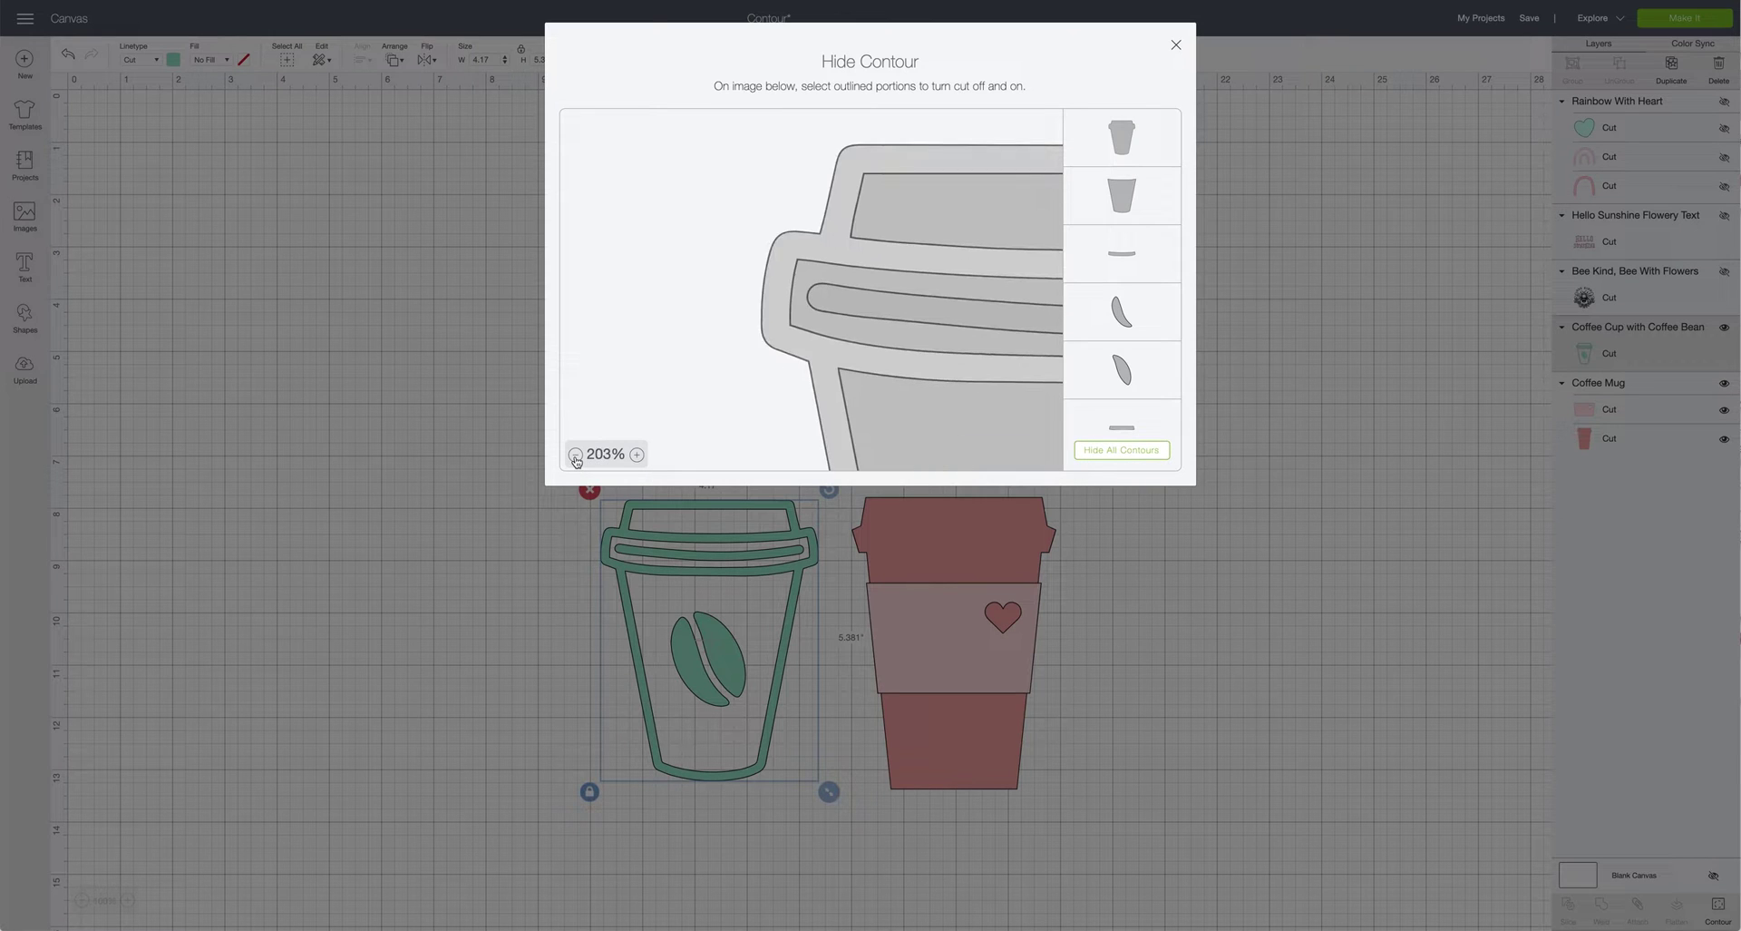
left_click(575, 454)
left_click(575, 455)
left_click(575, 454)
left_click(575, 455)
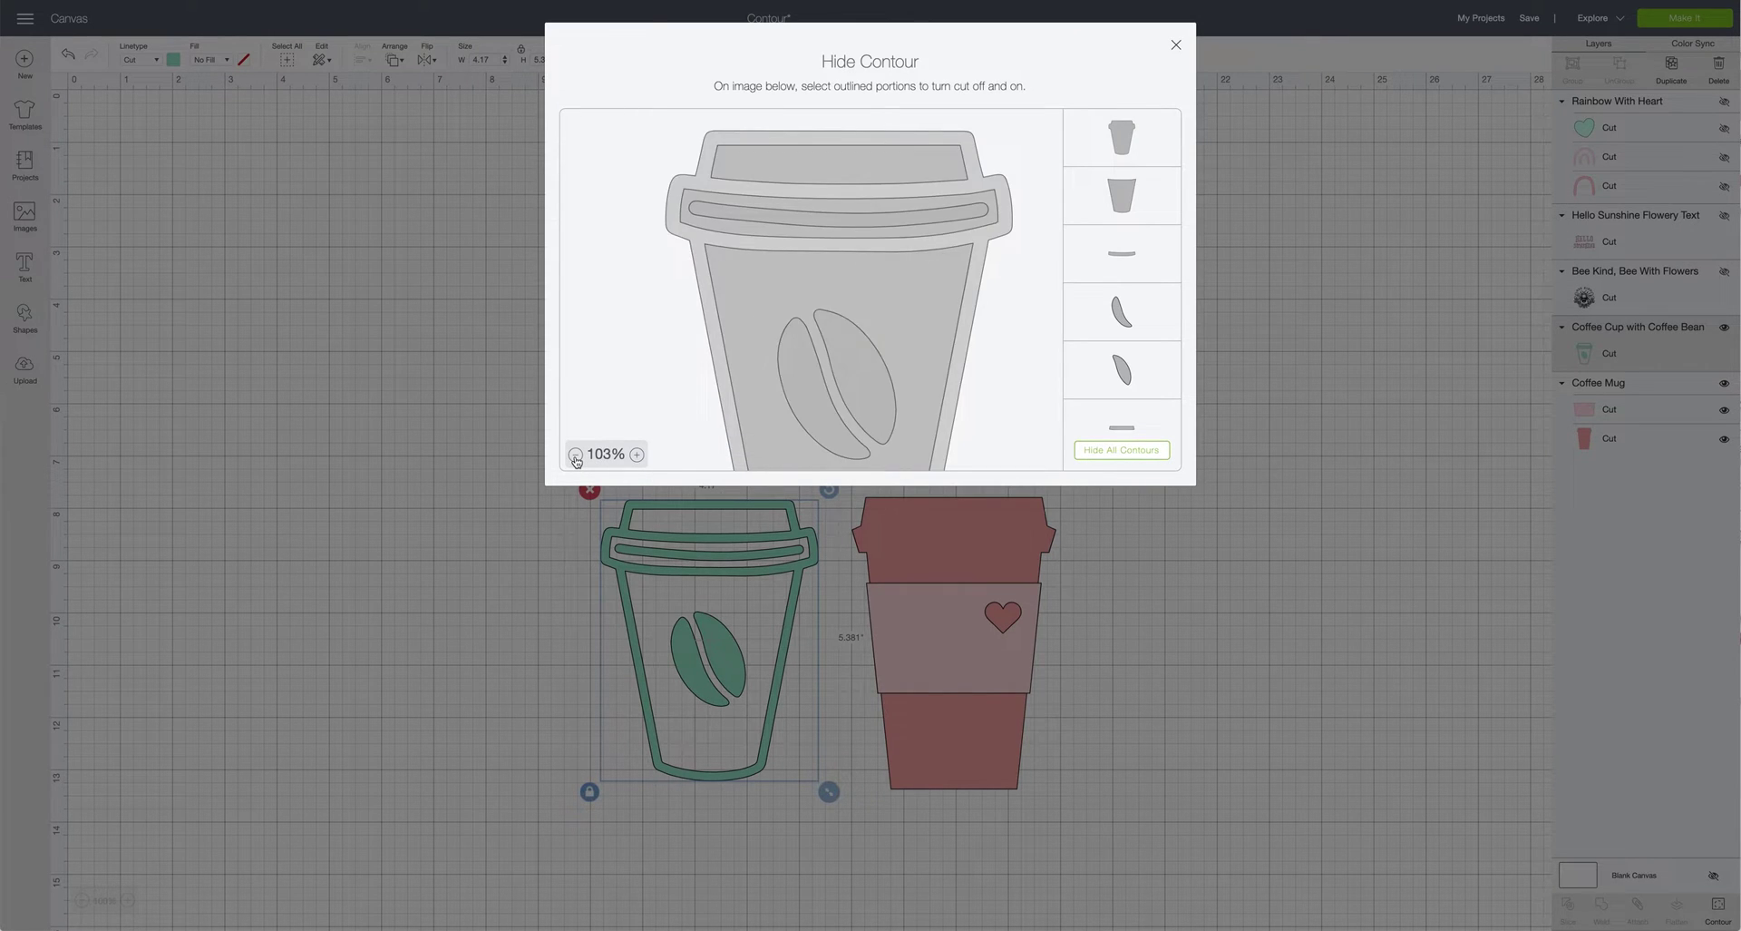
left_click(575, 455)
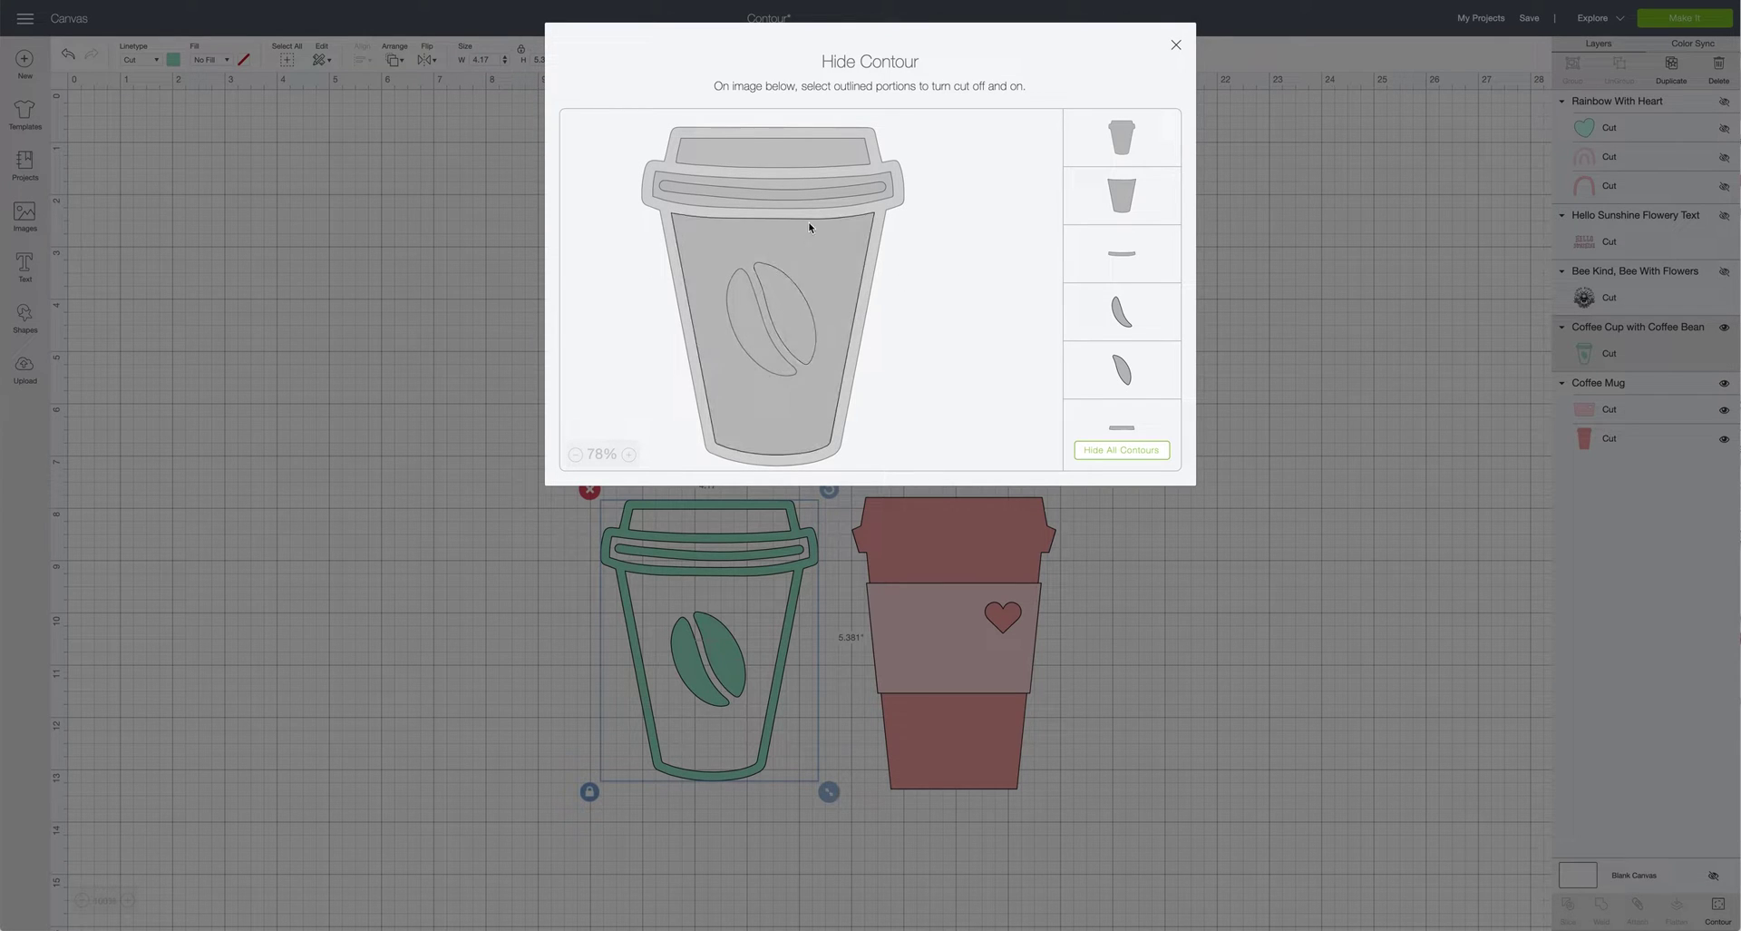
Hide both halves of the coffee bean so only the empty cup outline cuts
left_click(778, 310)
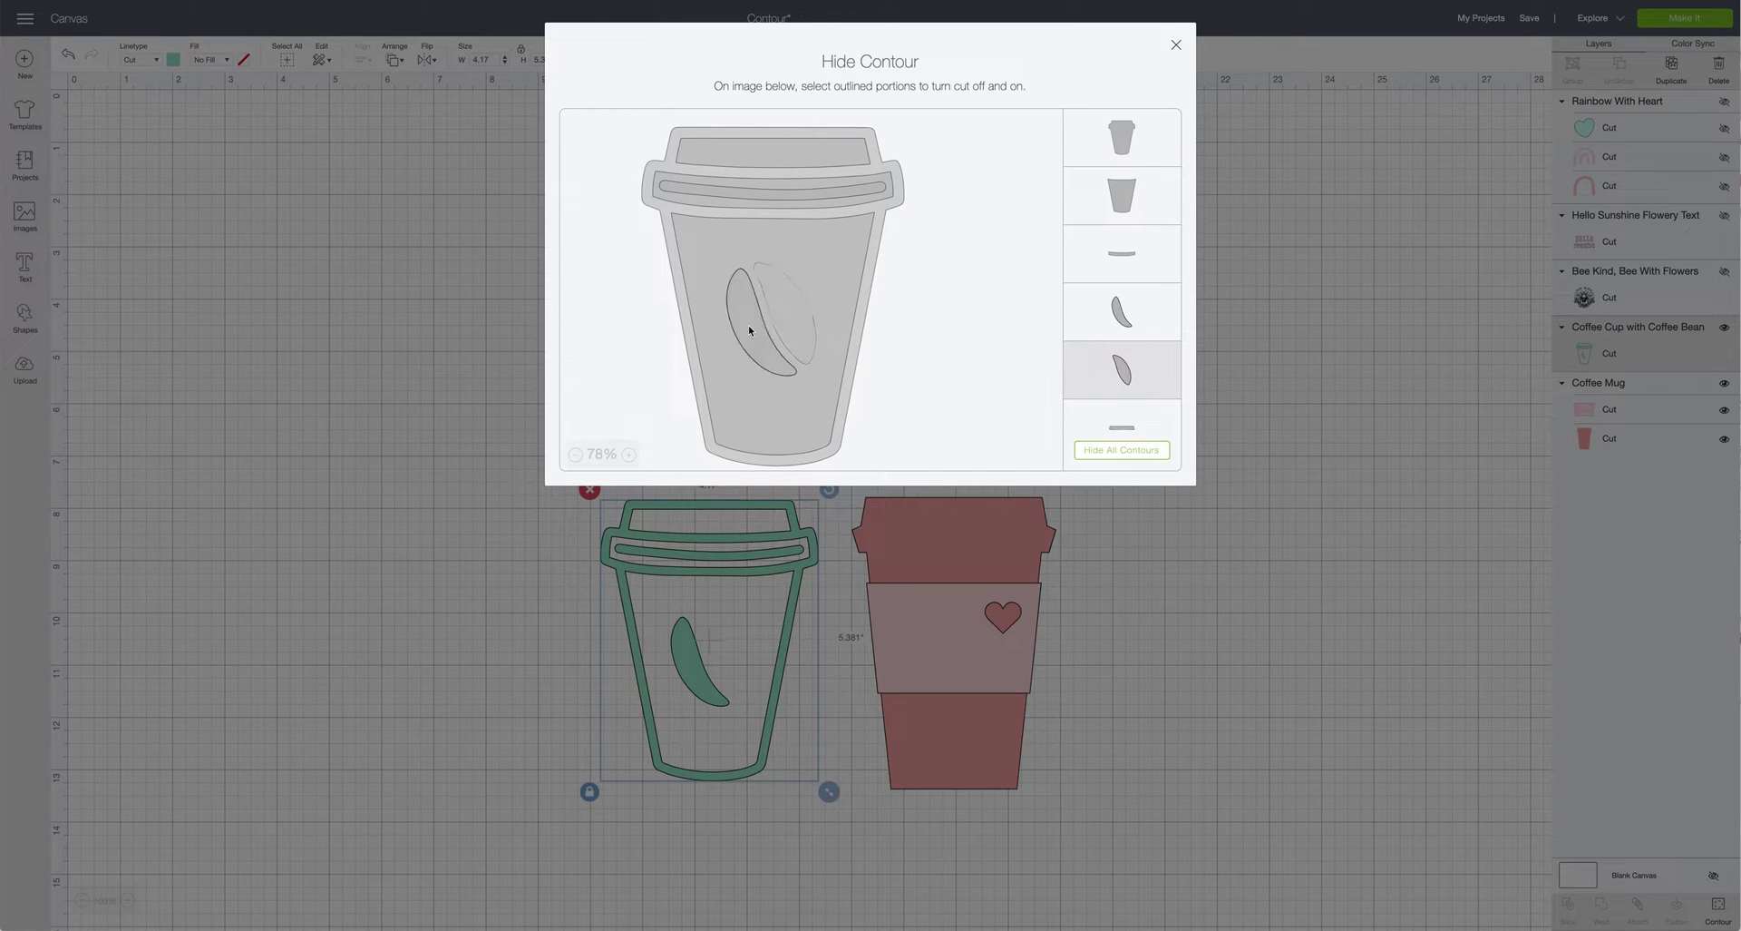
left_click(750, 330)
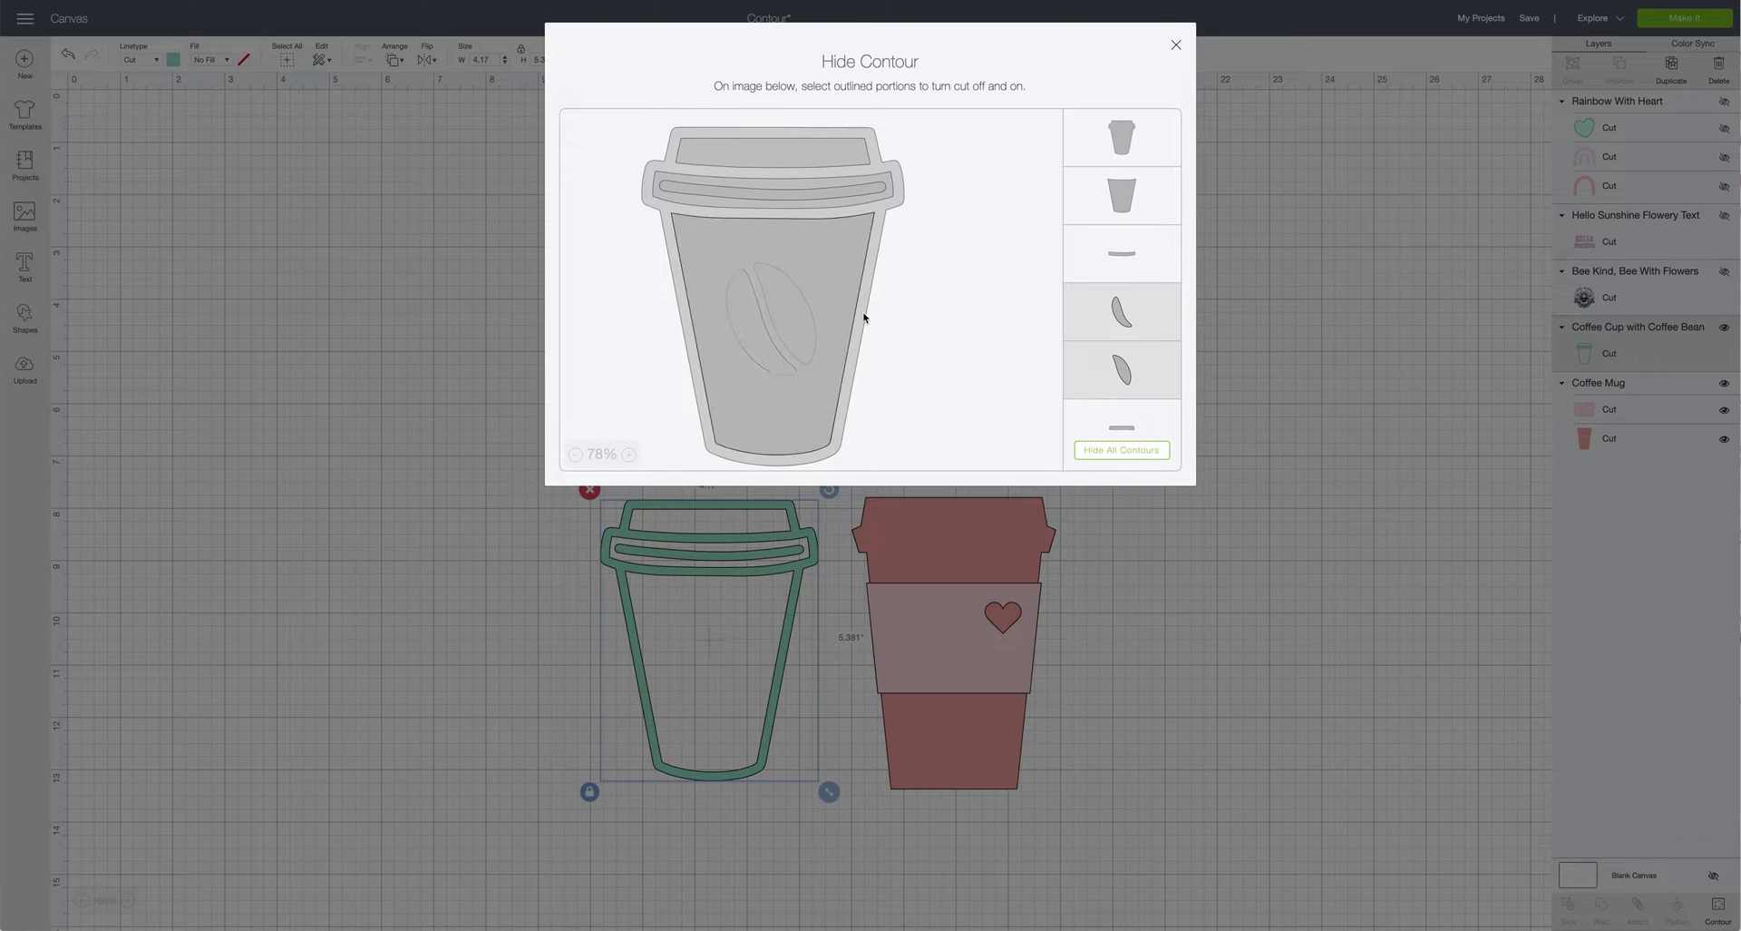
left_click(788, 324)
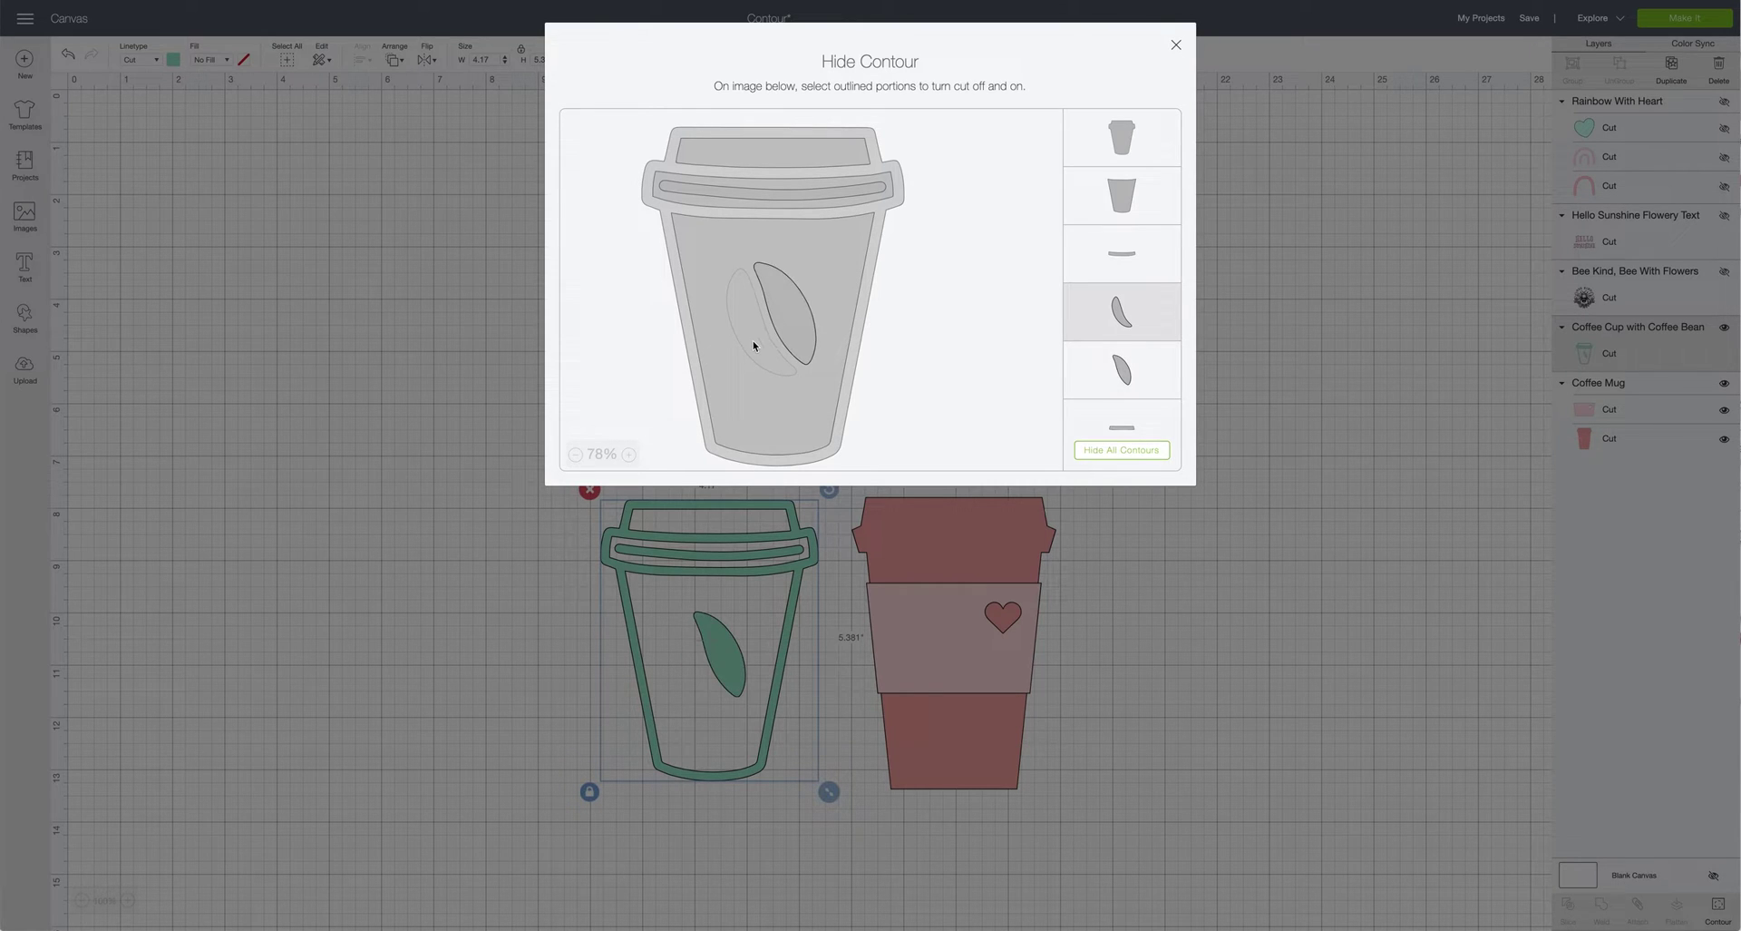
left_click(752, 340)
left_click(776, 313)
left_click(743, 310)
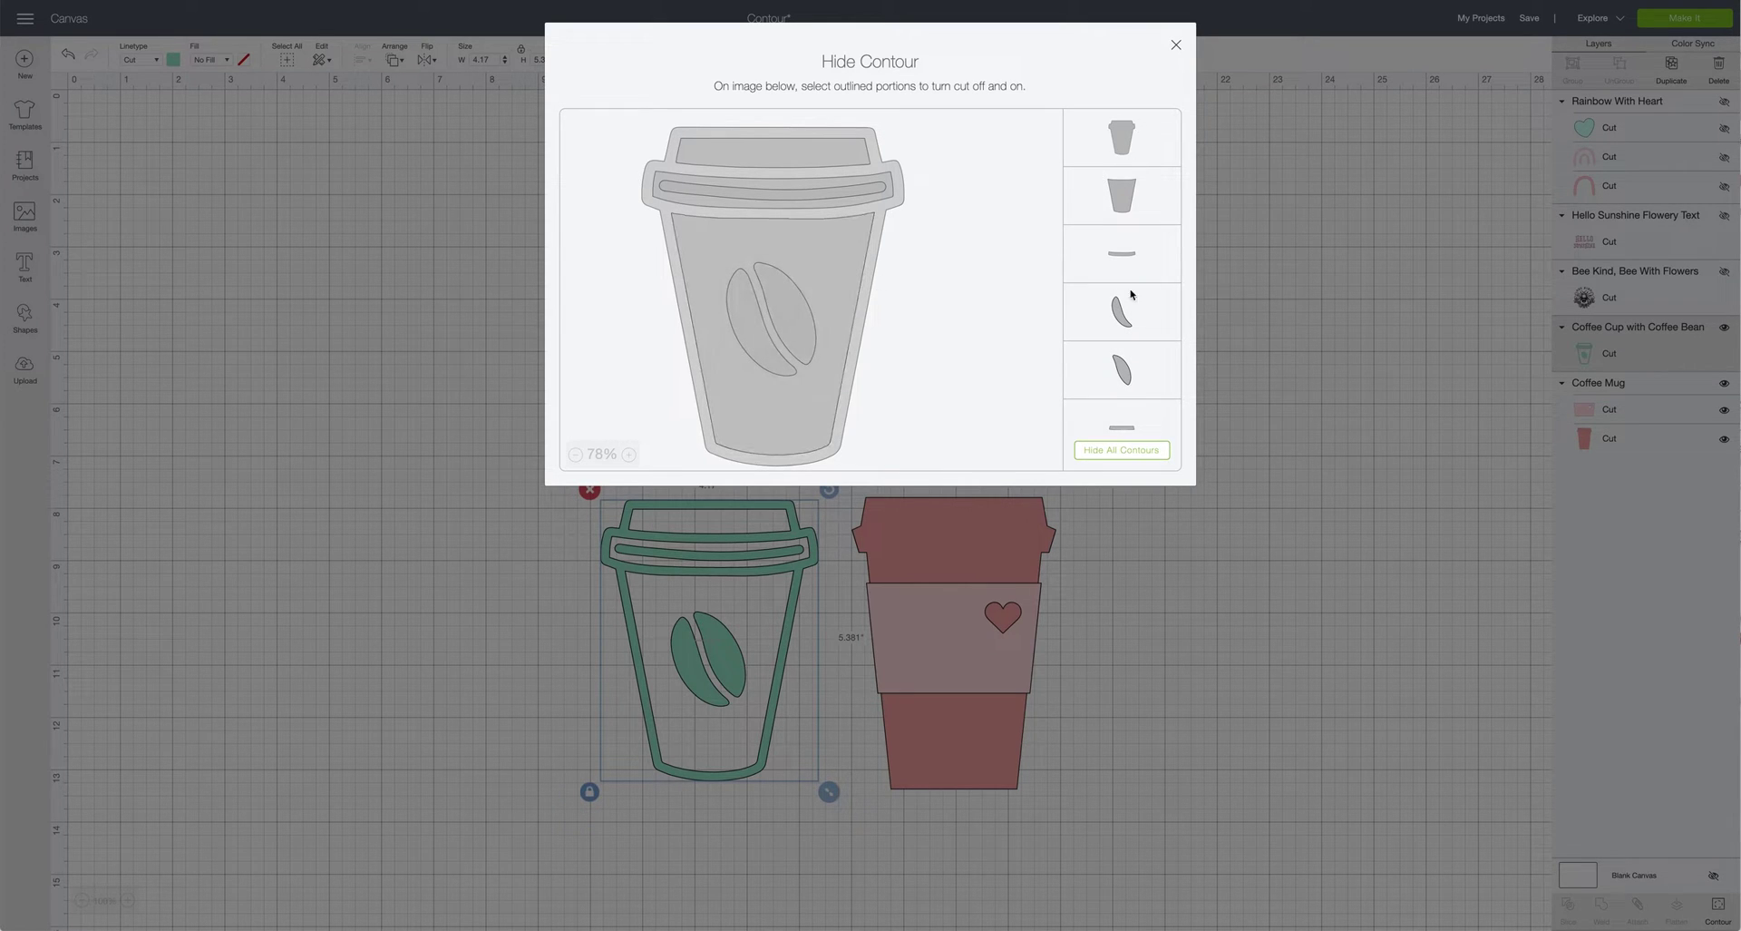
scroll(1124, 381, "down", 3)
scroll(1120, 384, "up", 1)
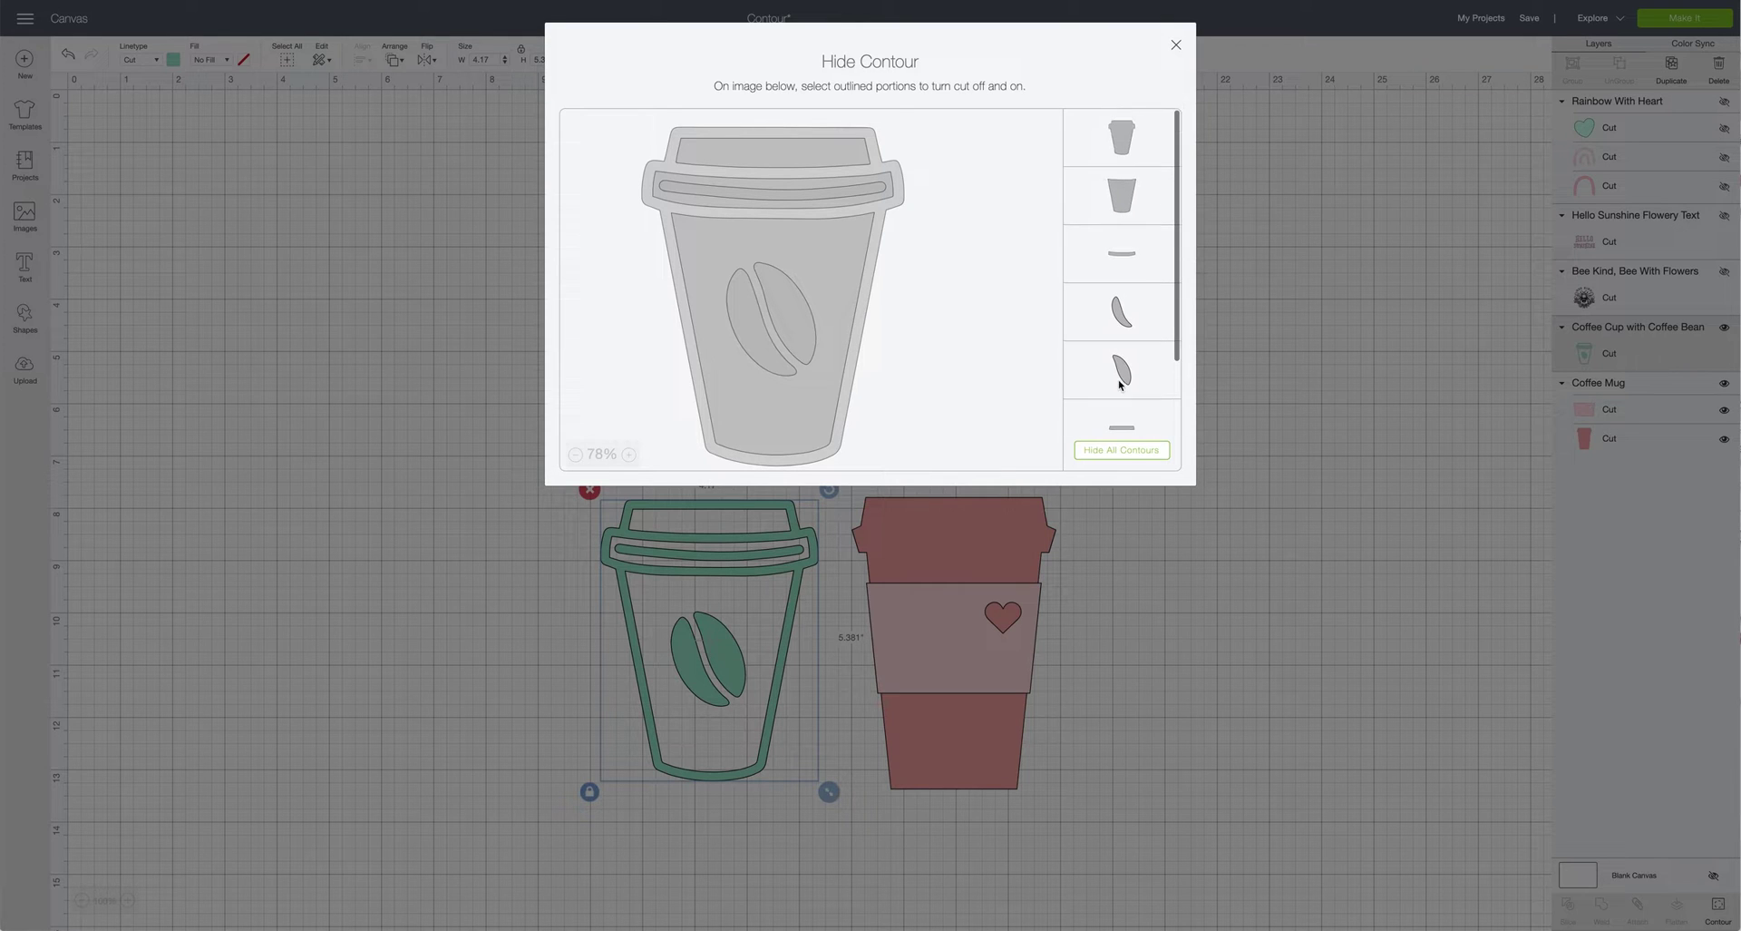
left_click(1124, 314)
left_click(1116, 378)
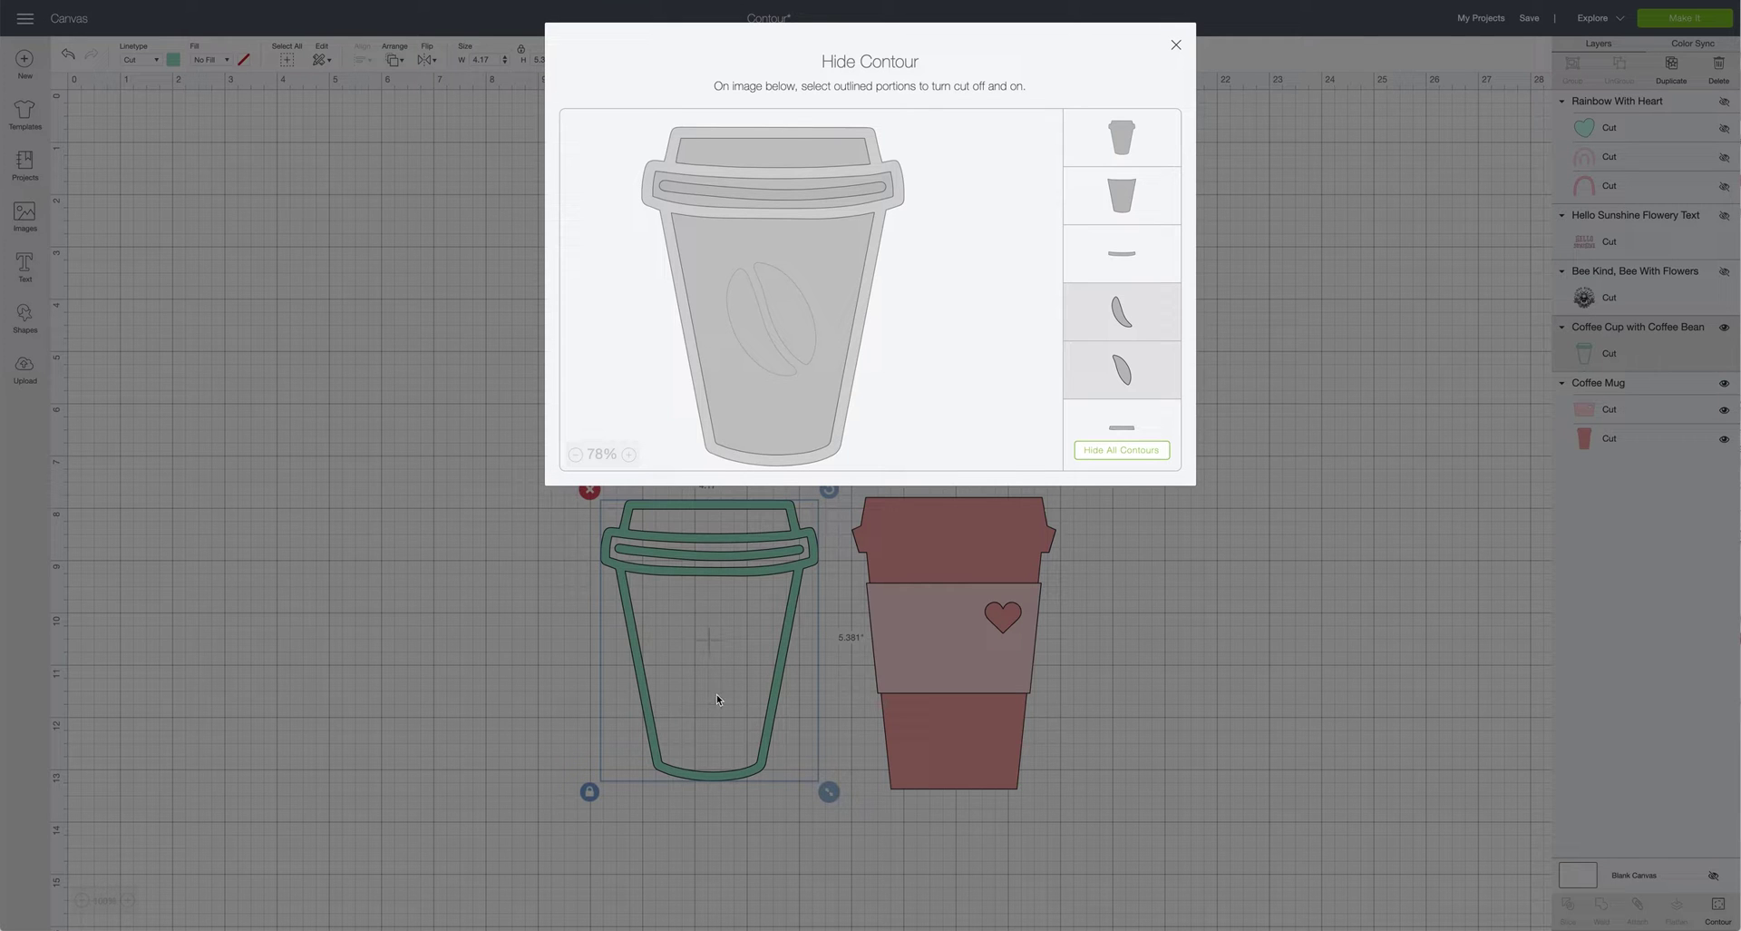
left_click(1176, 47)
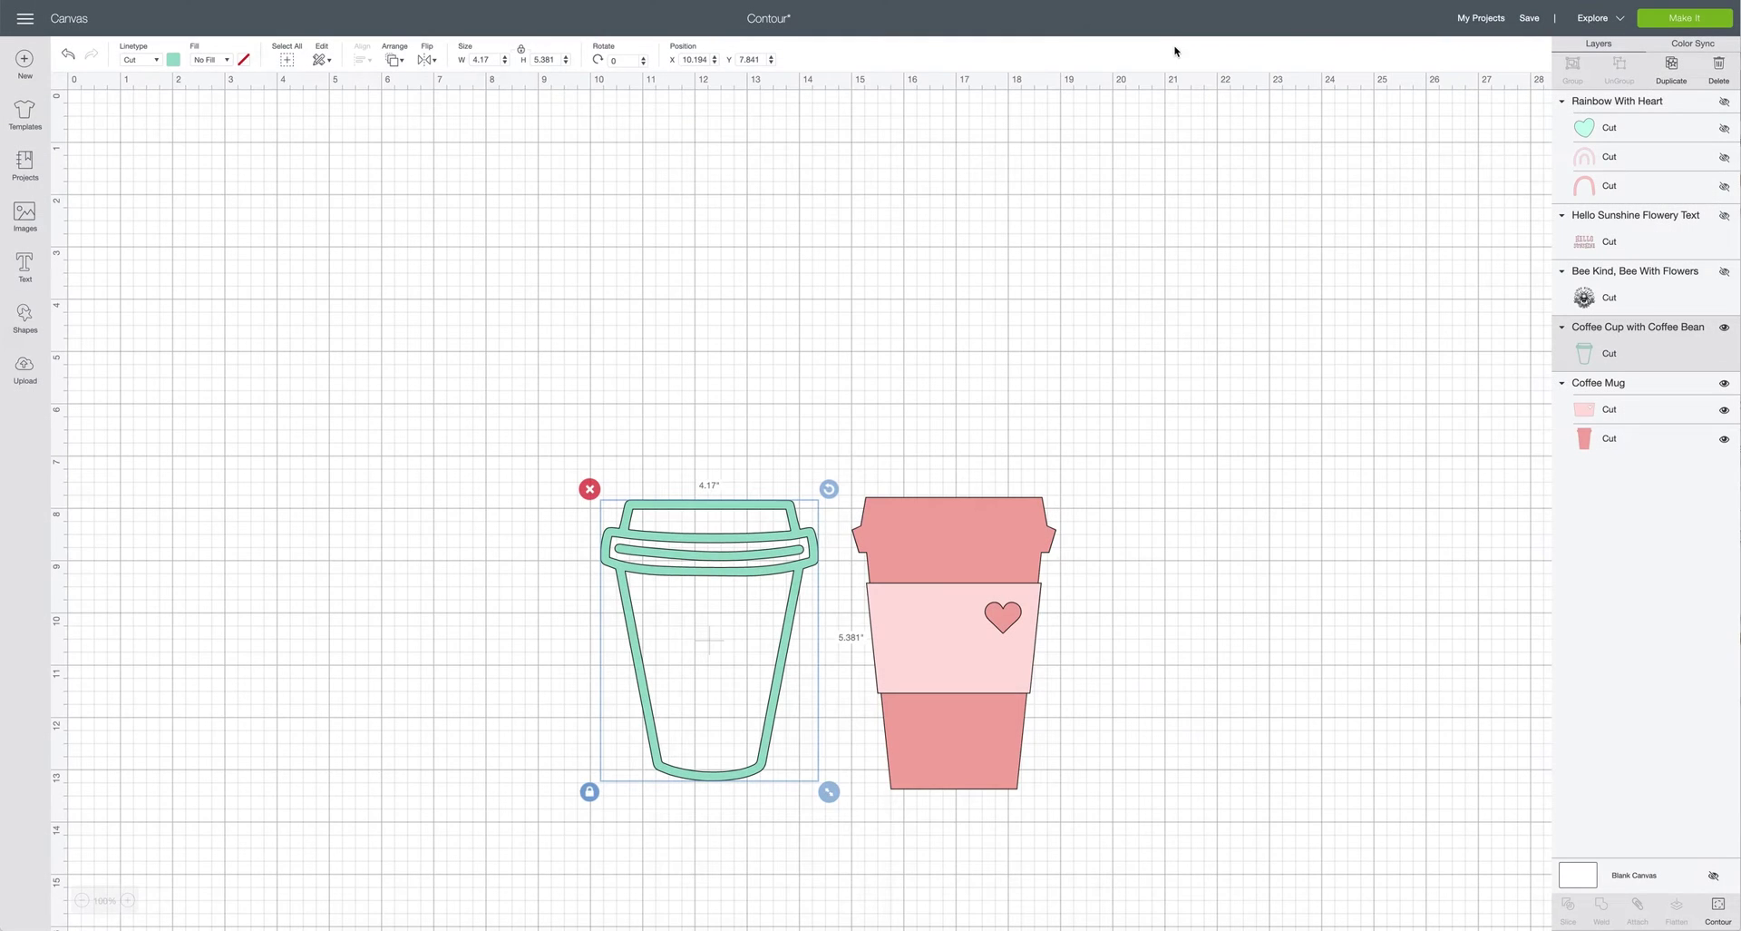
Select the pink Coffee Mug and isolate its first Cut layer, the pink sleeve
left_click(939, 555)
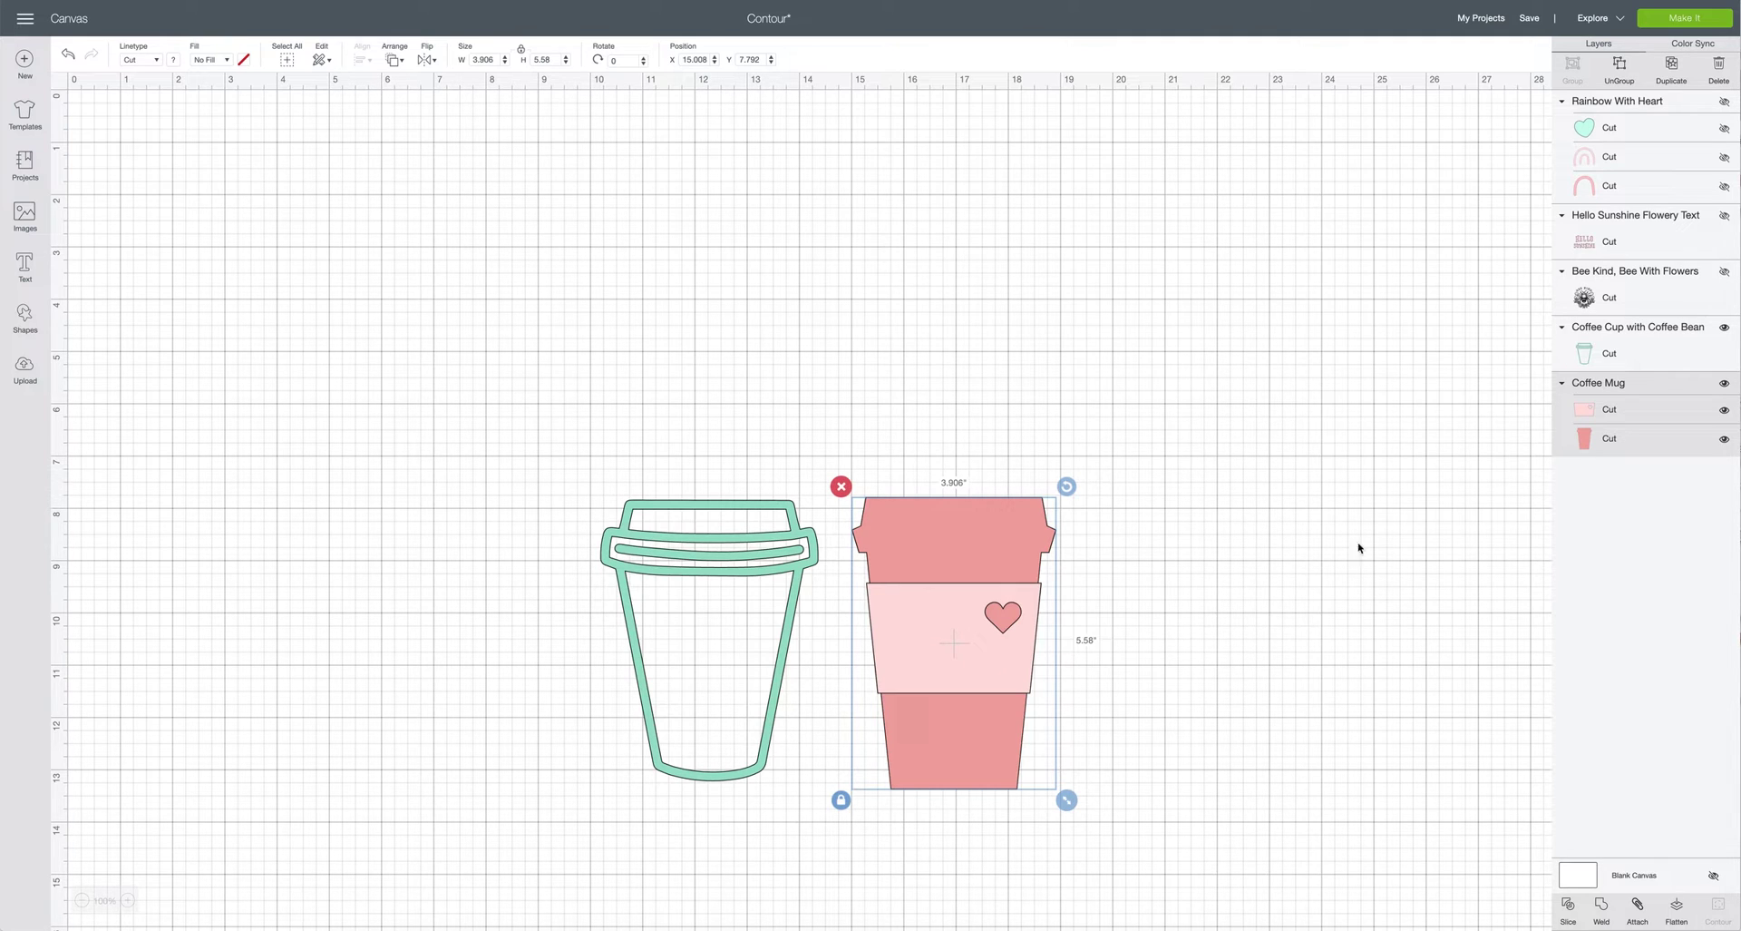
left_click(1619, 413)
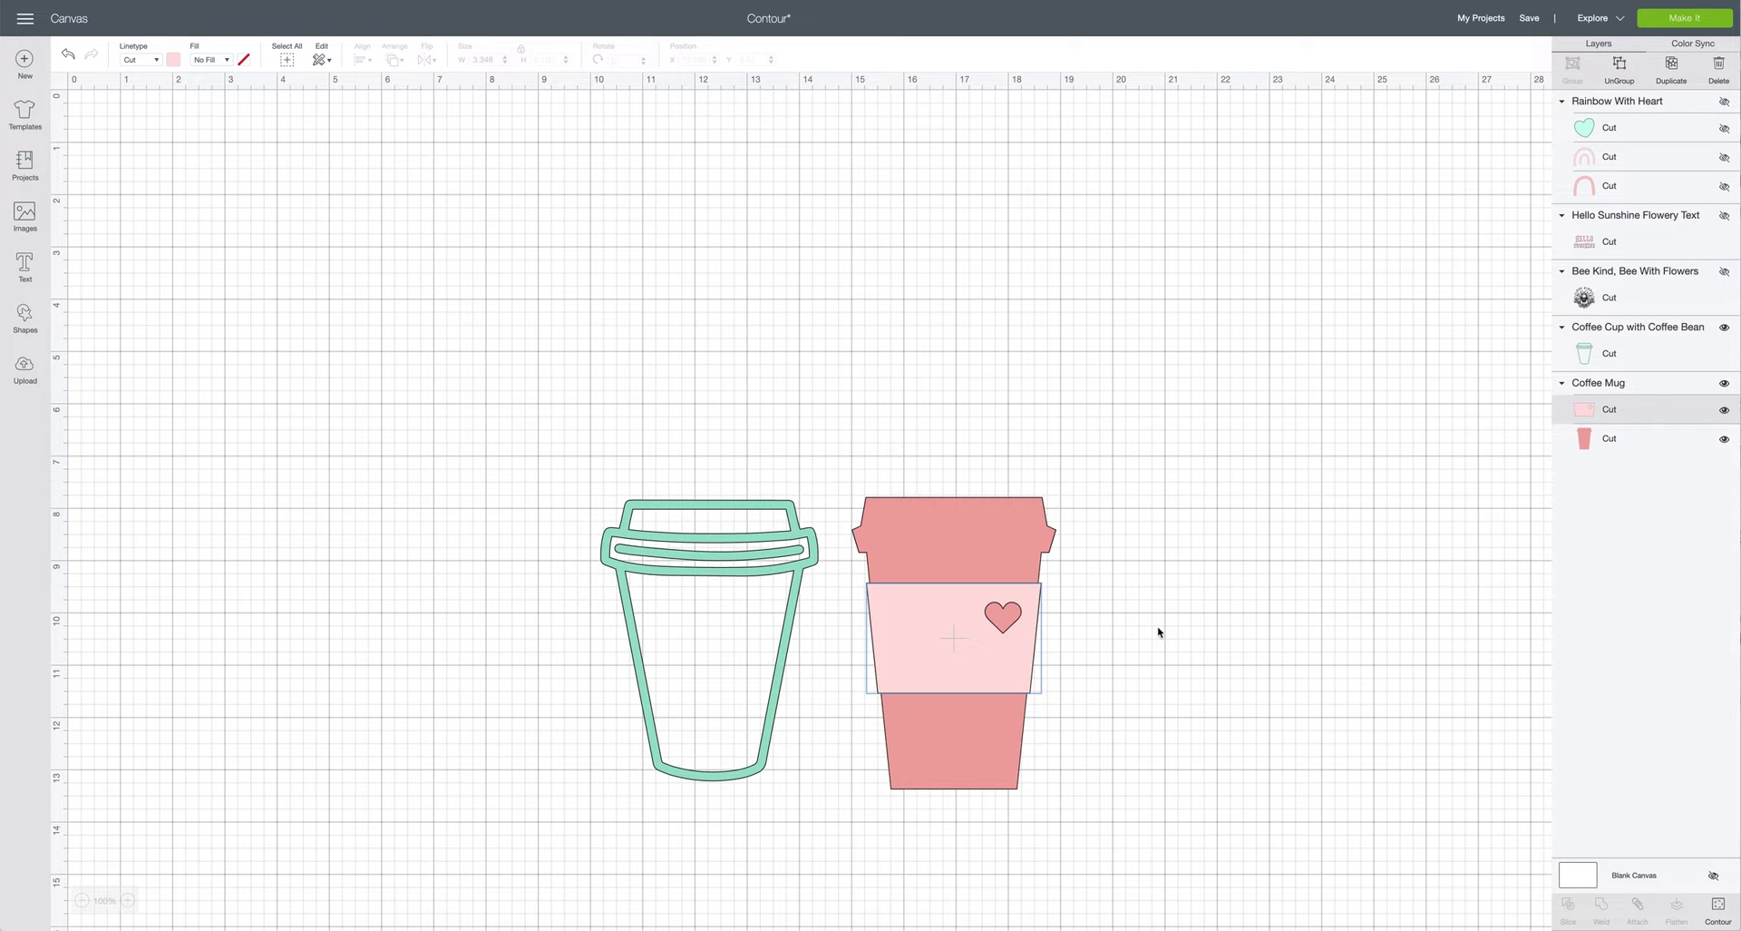
left_click(1720, 907)
Zoom the sleeve preview out and hide the heart cut-out from the pink sleeve
left_click(574, 456)
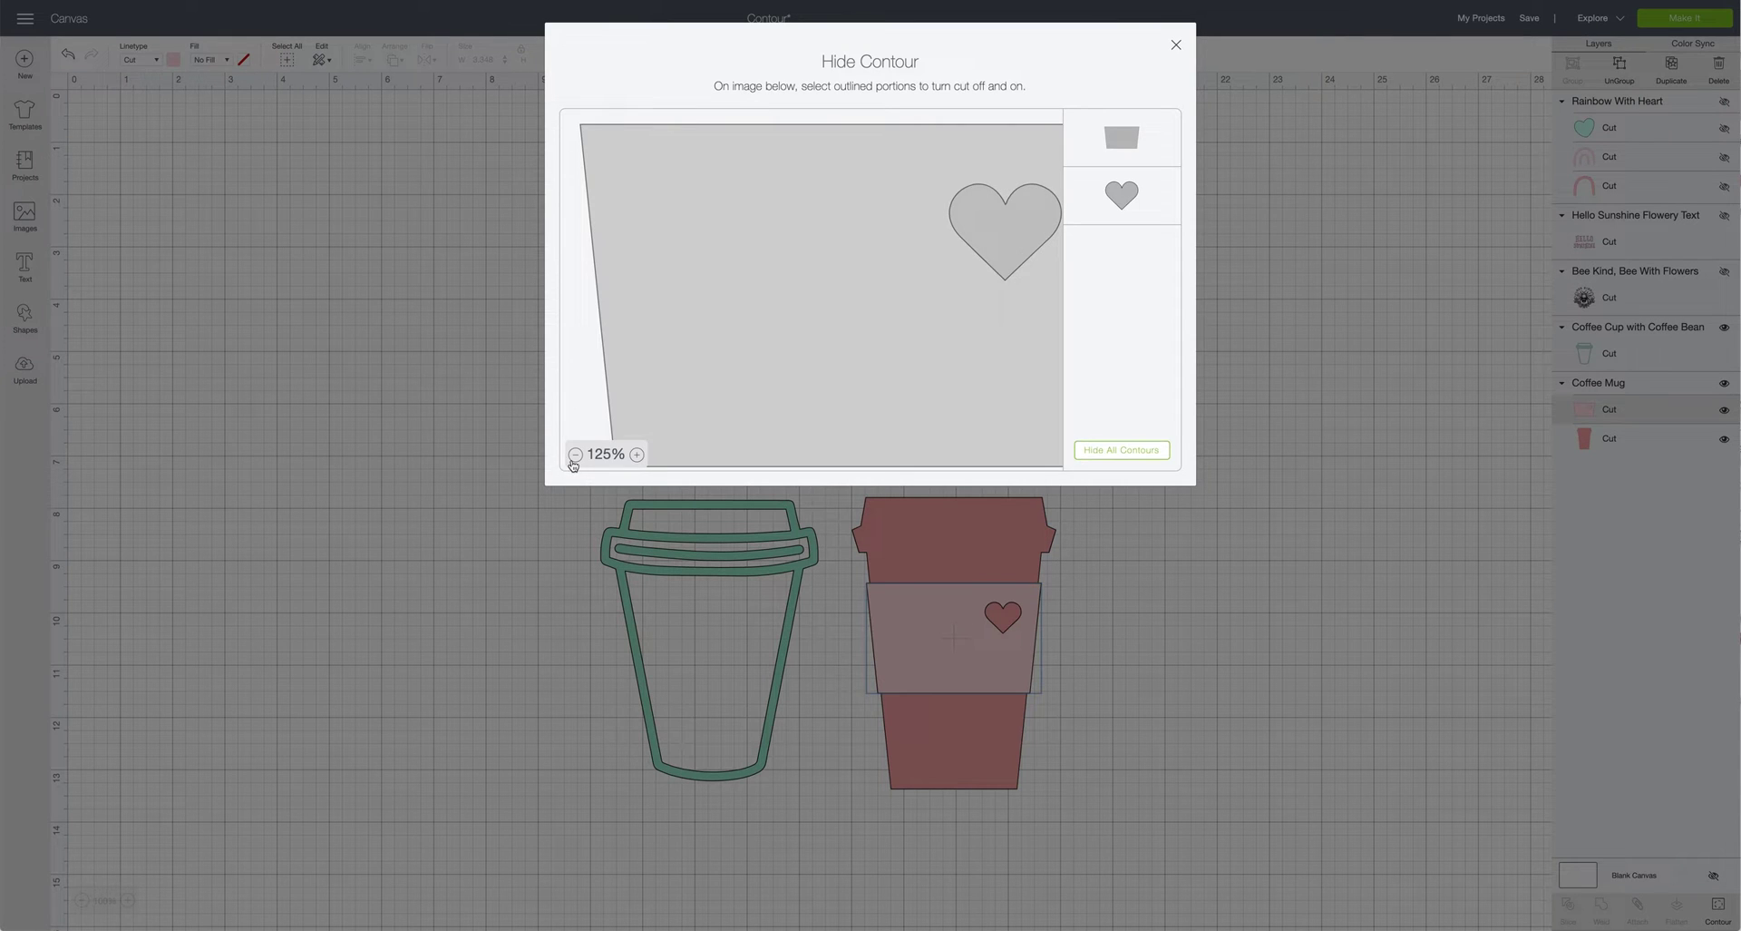
left_click(574, 456)
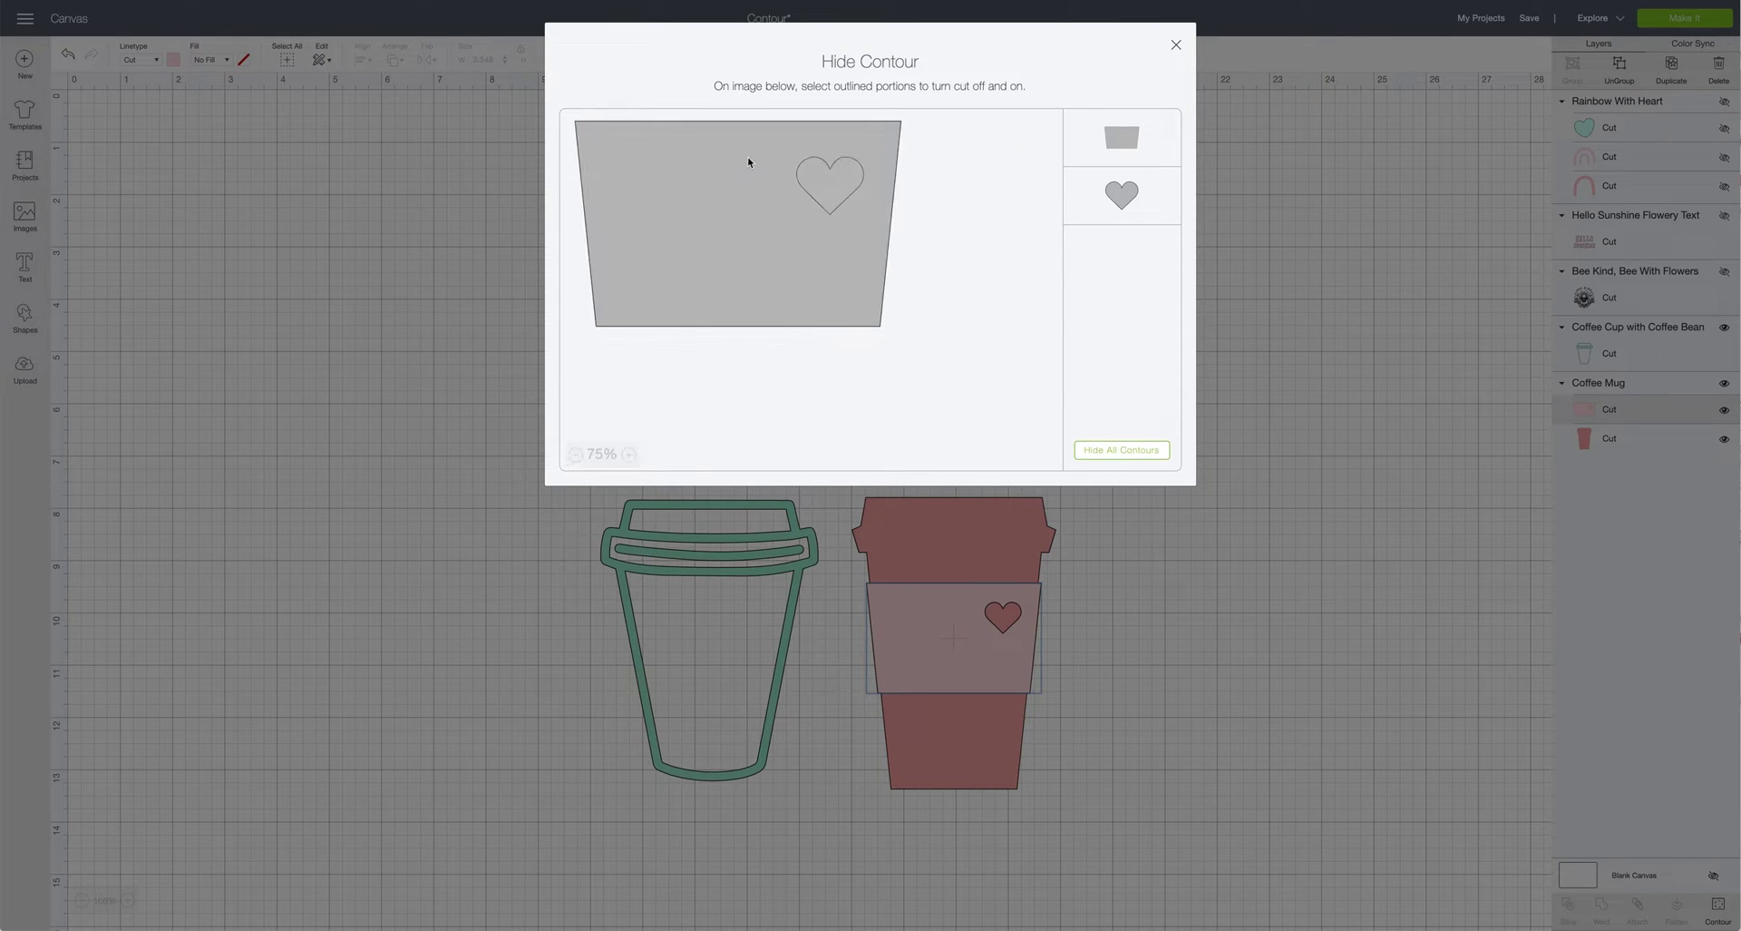
left_click(821, 193)
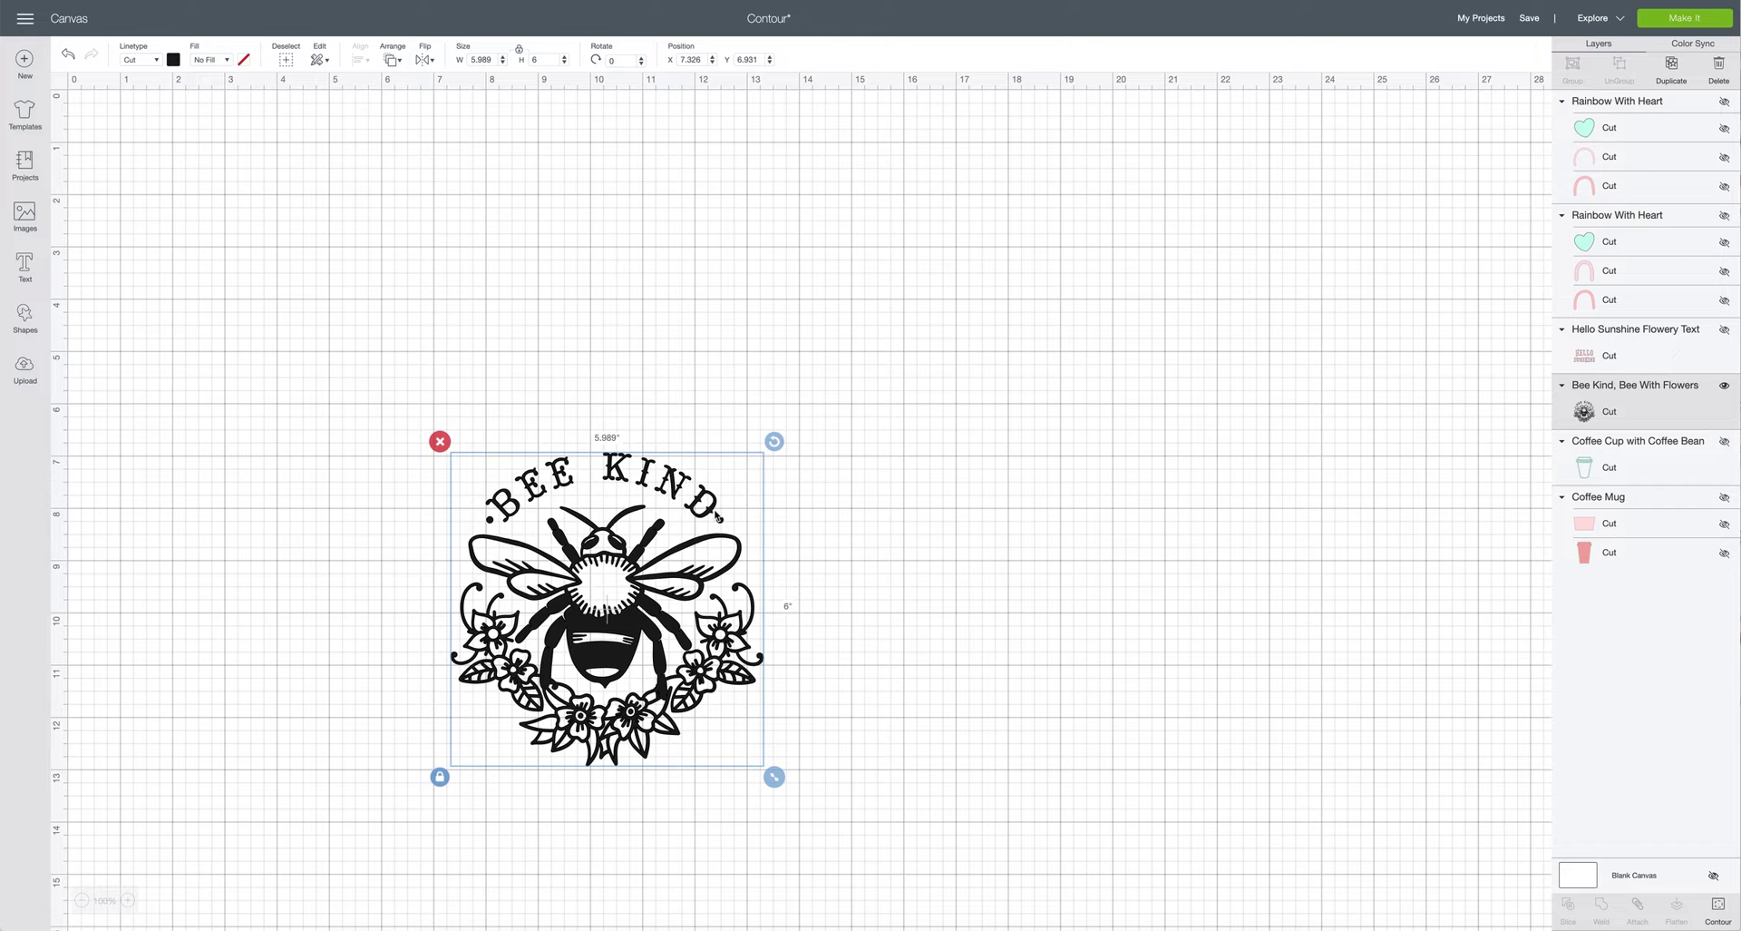
left_click(1674, 70)
Place the Bee Kind copy right of the original, align both lower, and select the left one
left_click_drag(618, 627, 924, 601)
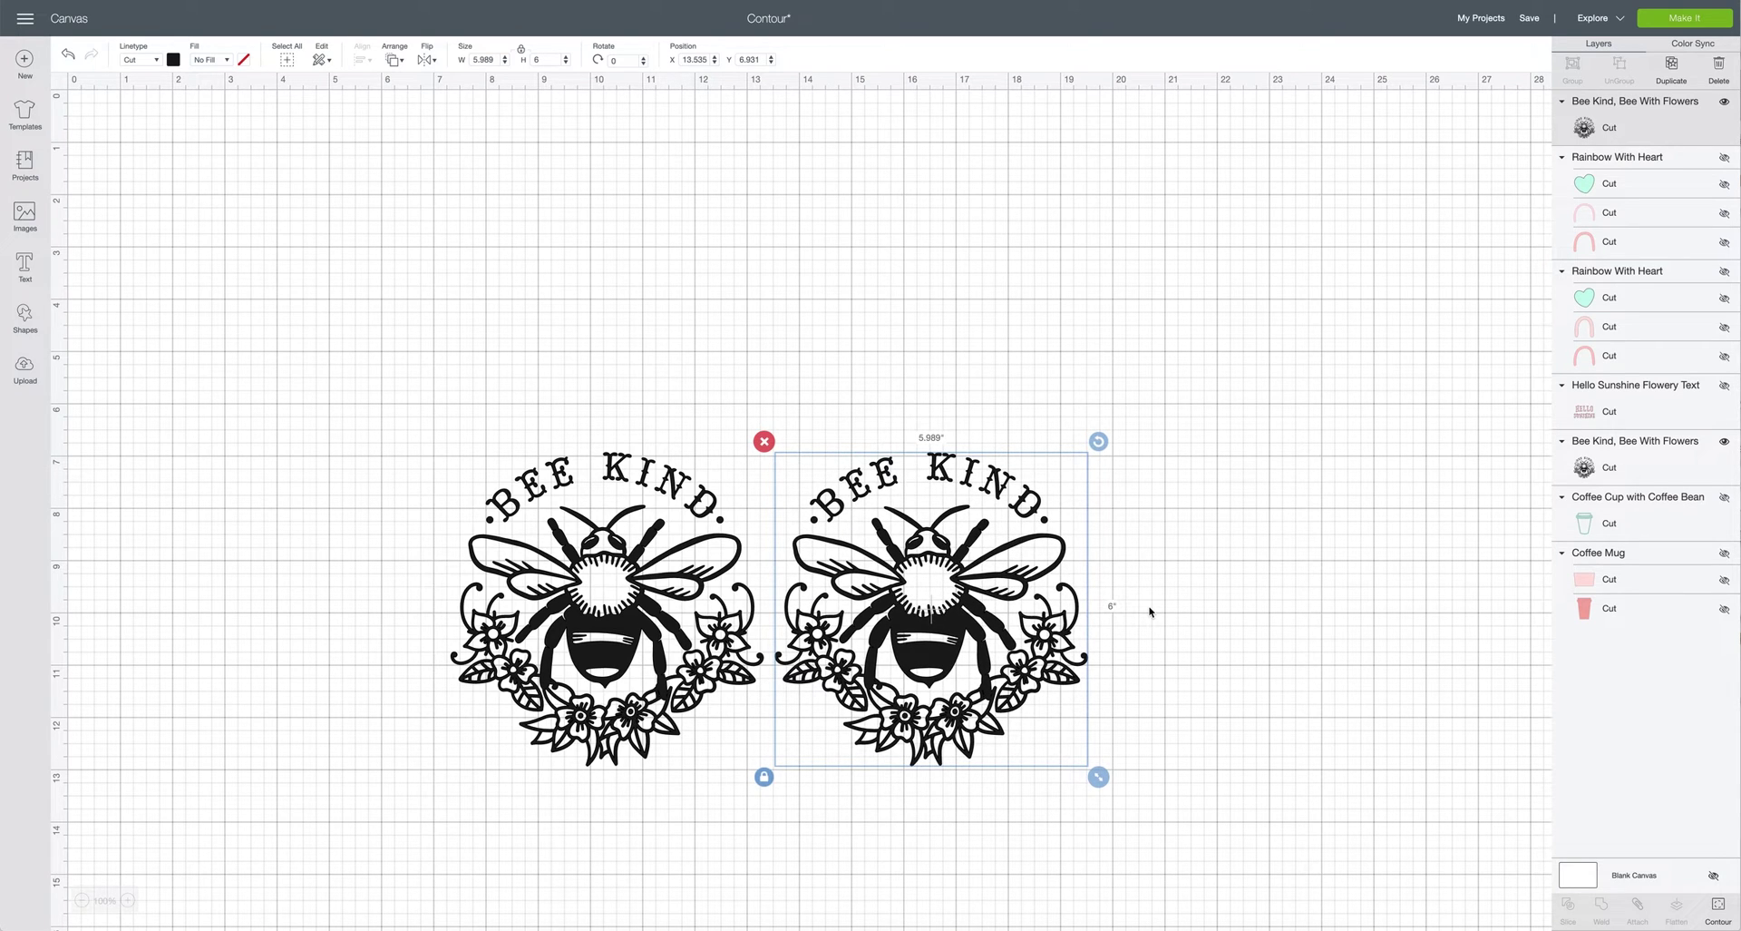
left_click_drag(651, 632, 647, 699)
left_click_drag(925, 600, 926, 669)
left_click(1135, 591)
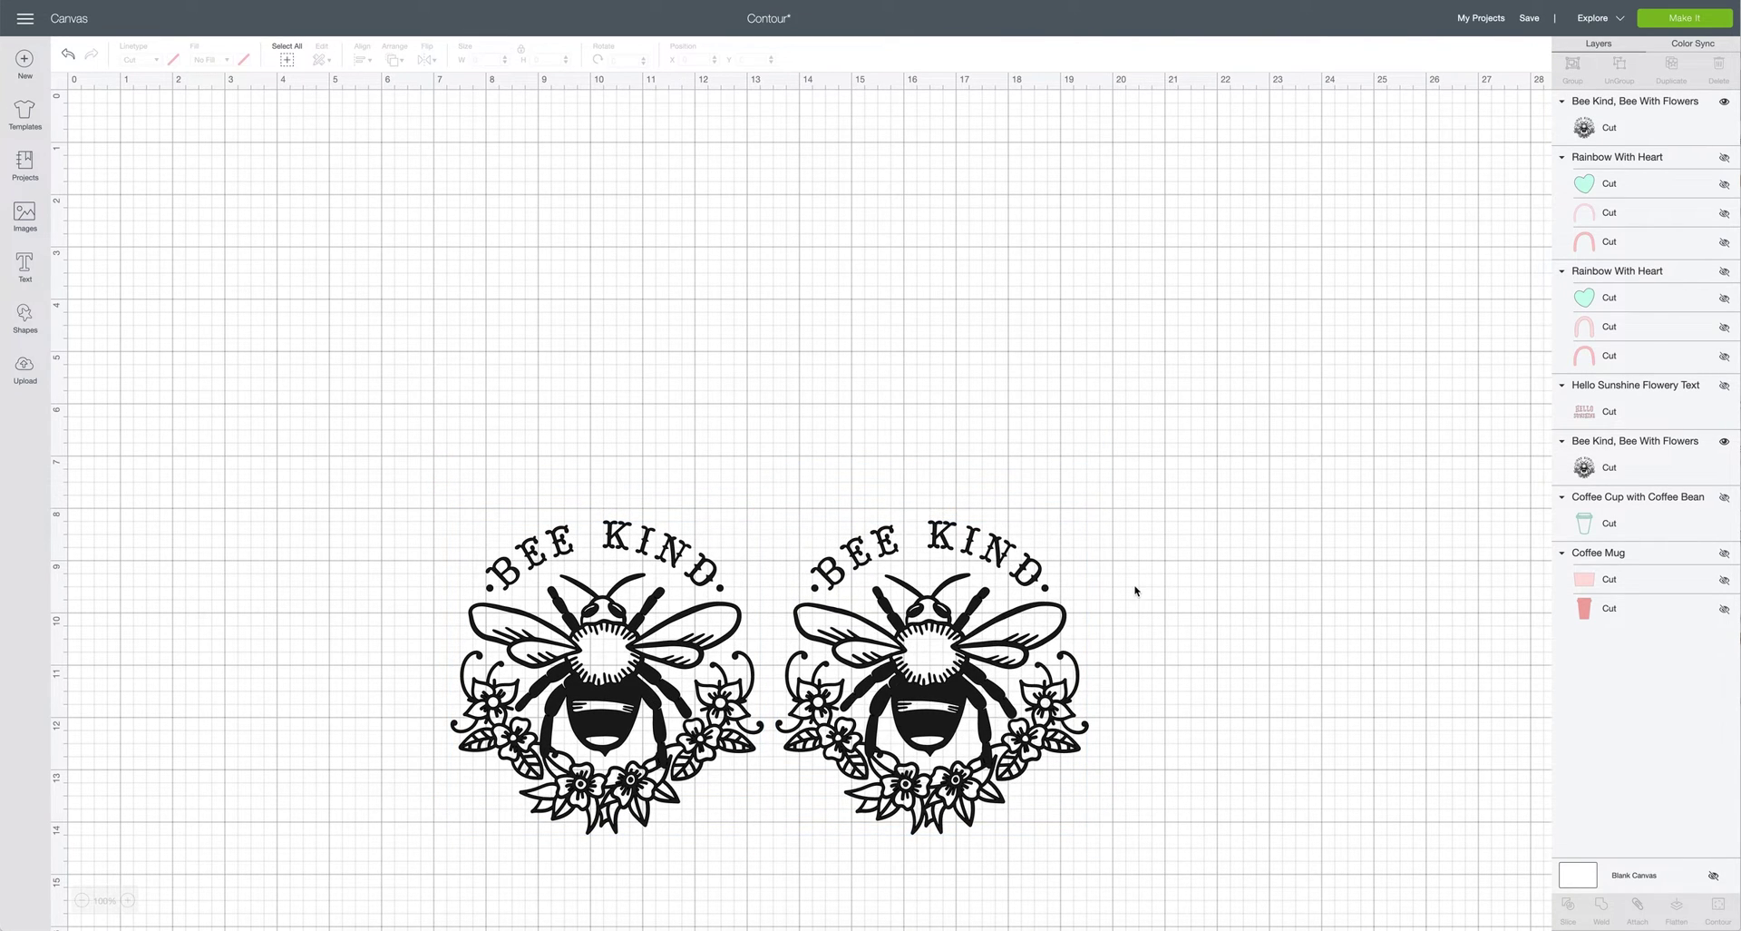
left_click(581, 636)
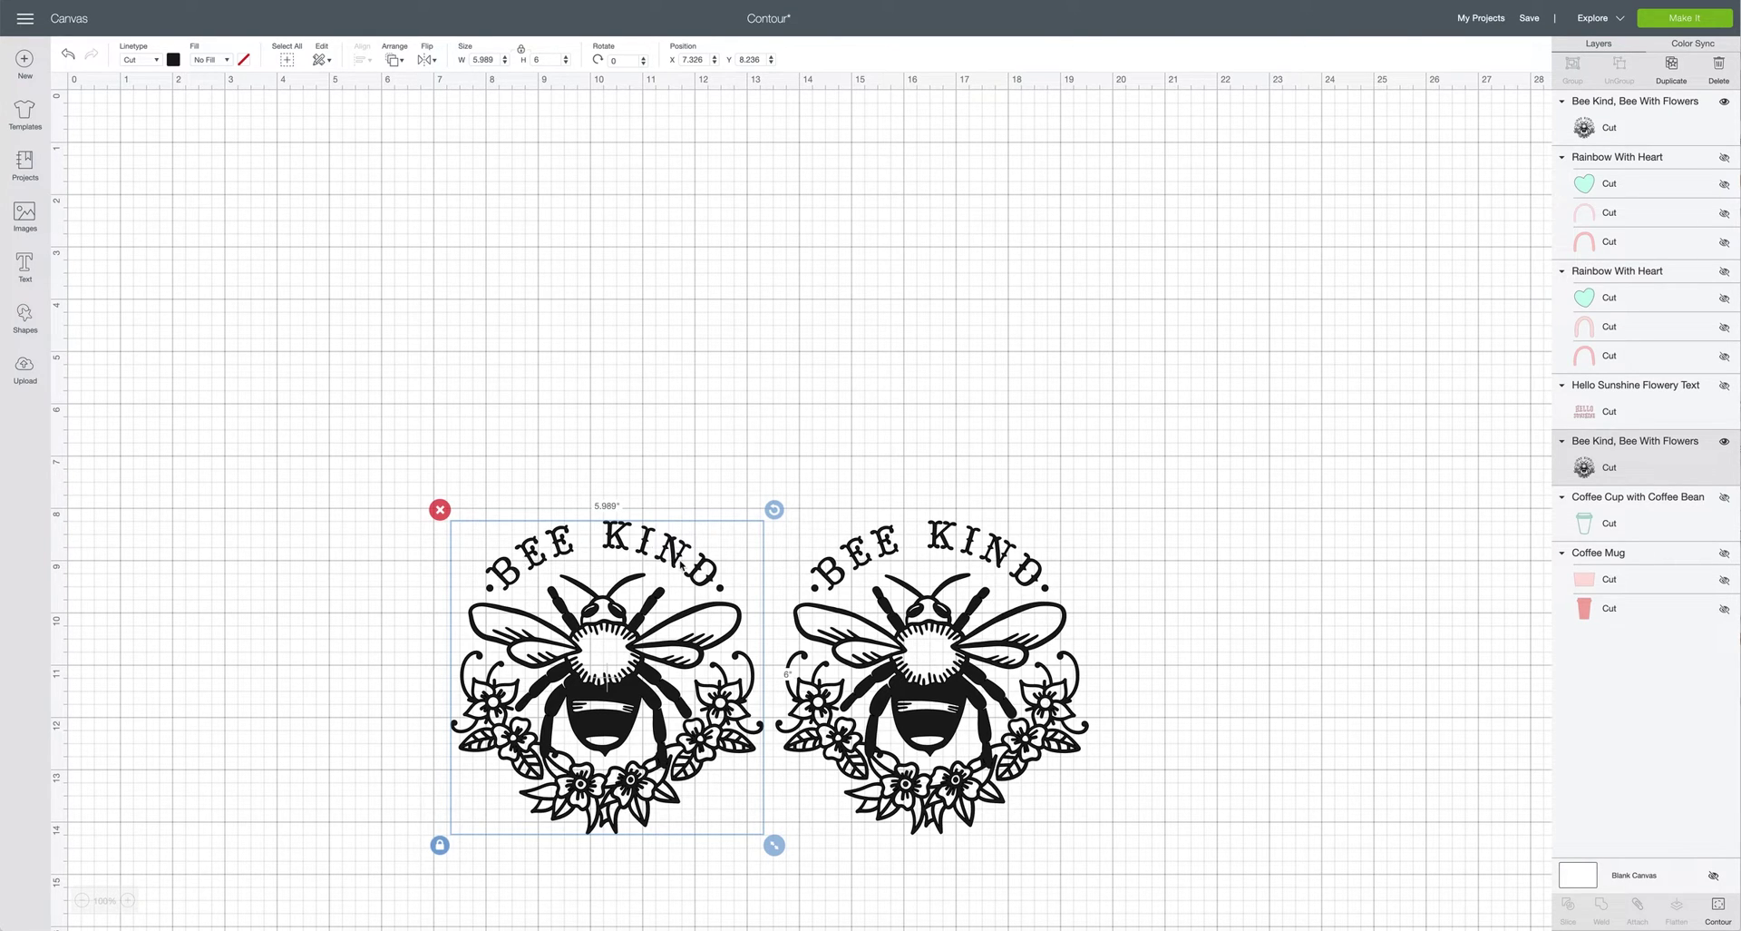
In the left bee copy's Hide Contour preview, hide the letter B and its two holes
left_click(1719, 905)
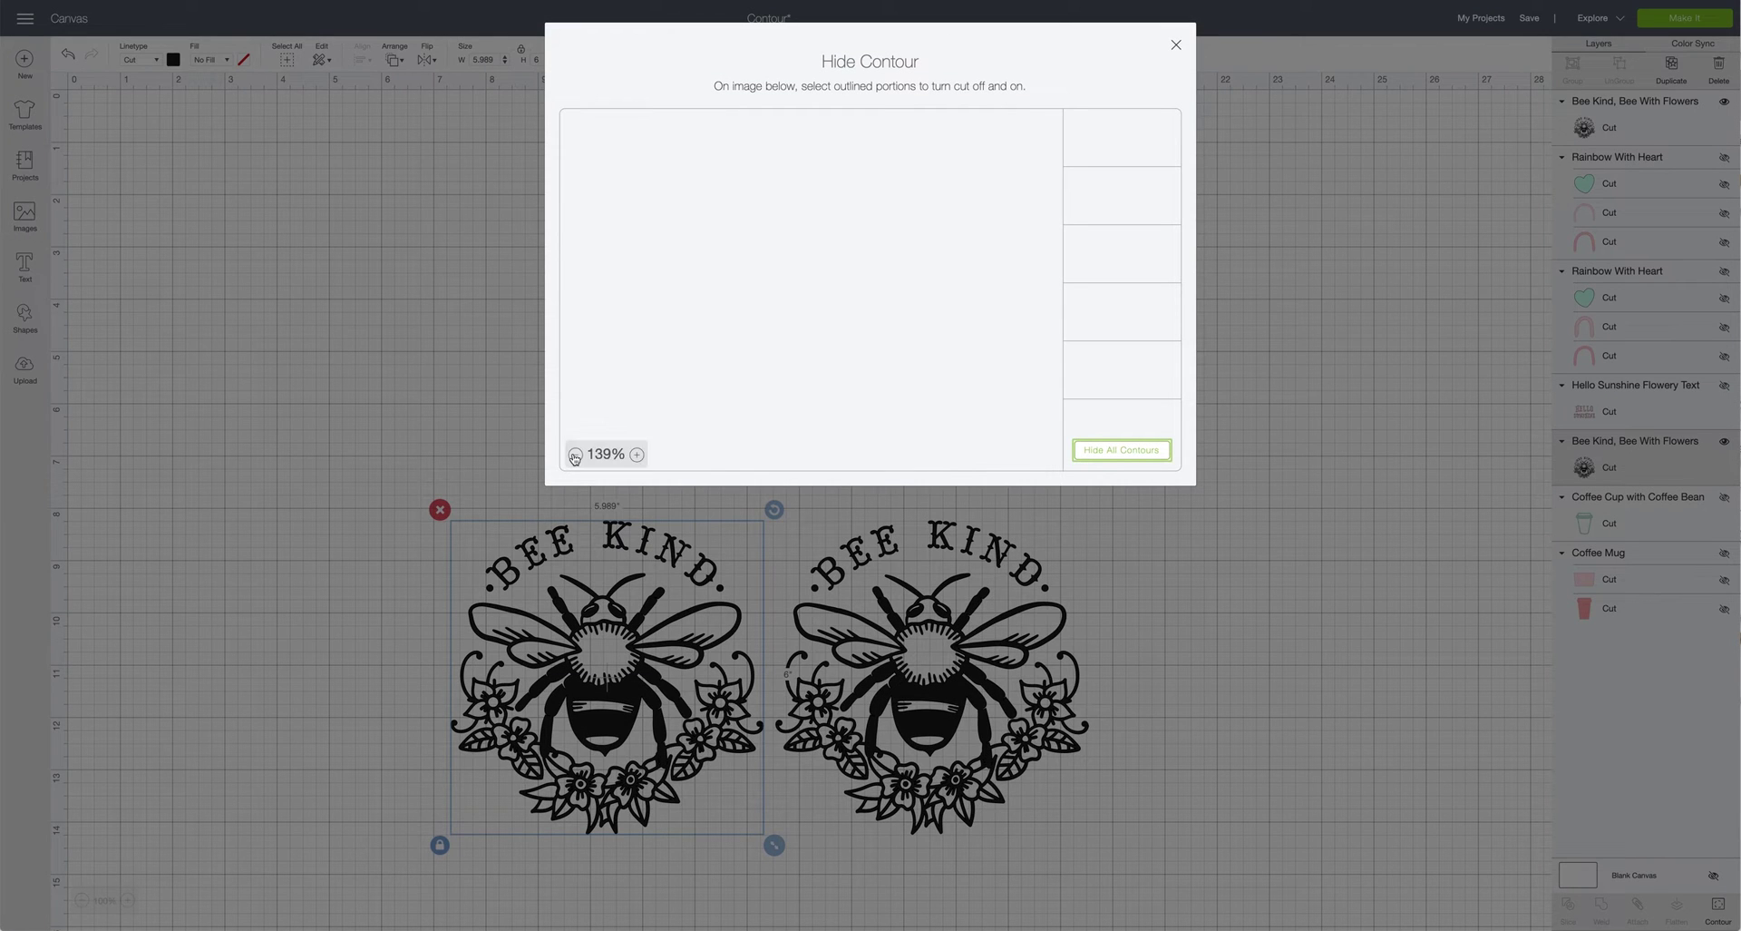
left_click(575, 455)
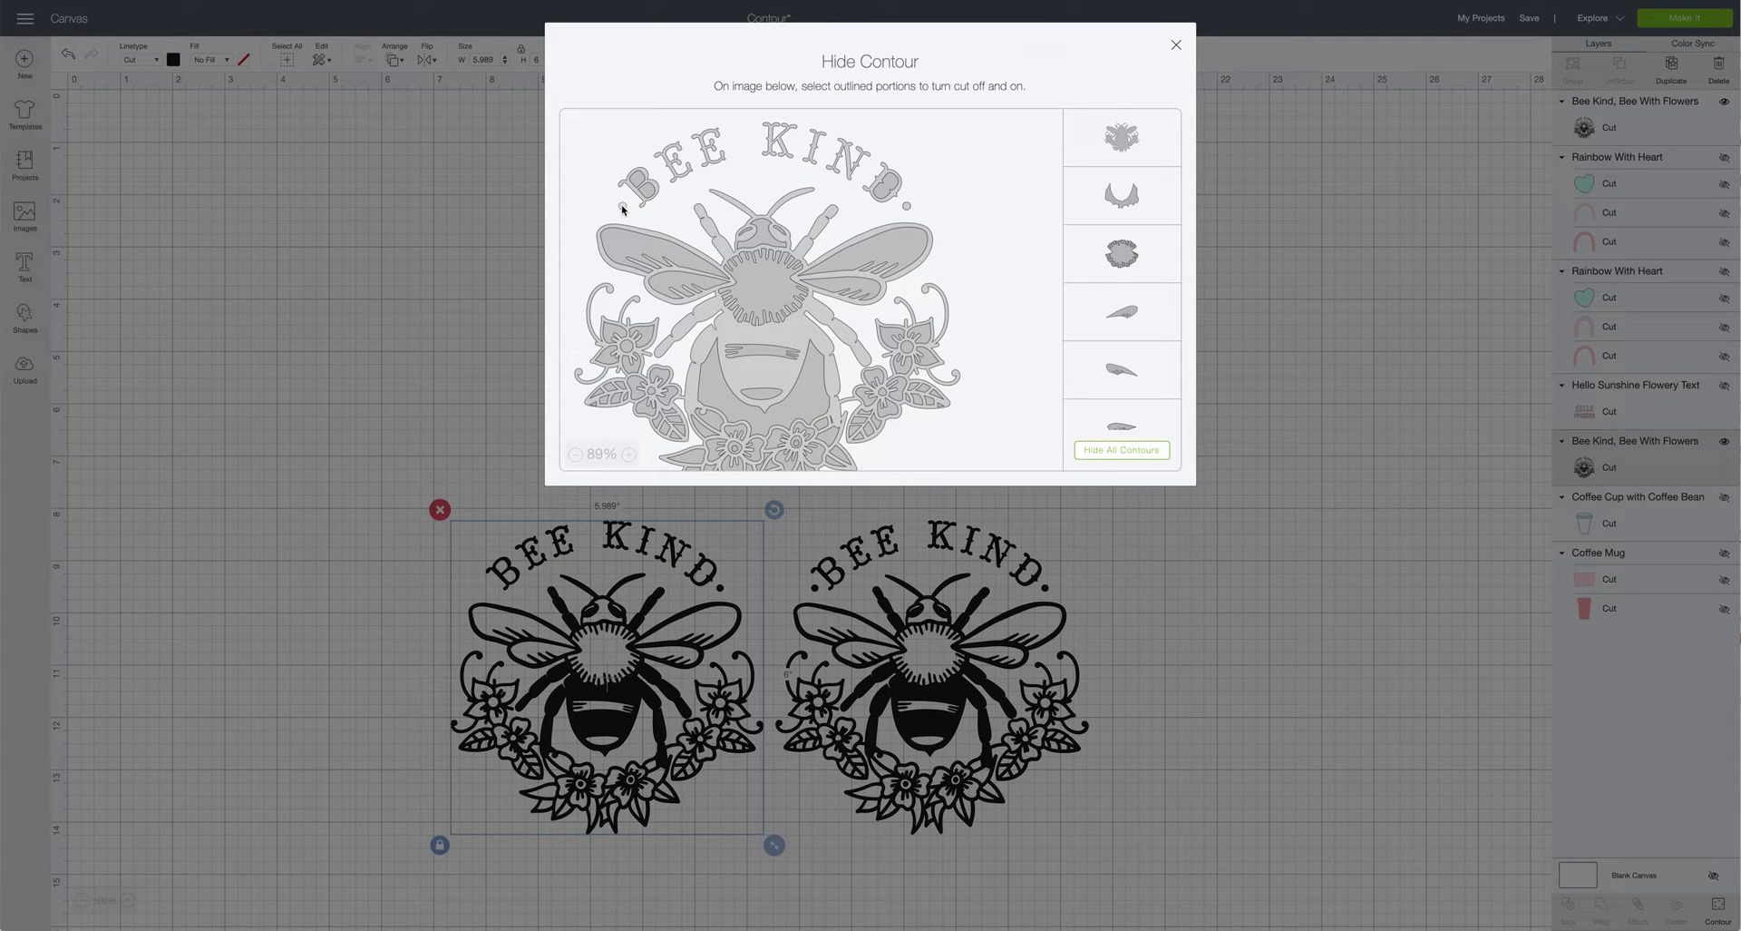
left_click(641, 183)
left_click(650, 189)
left_click(657, 188)
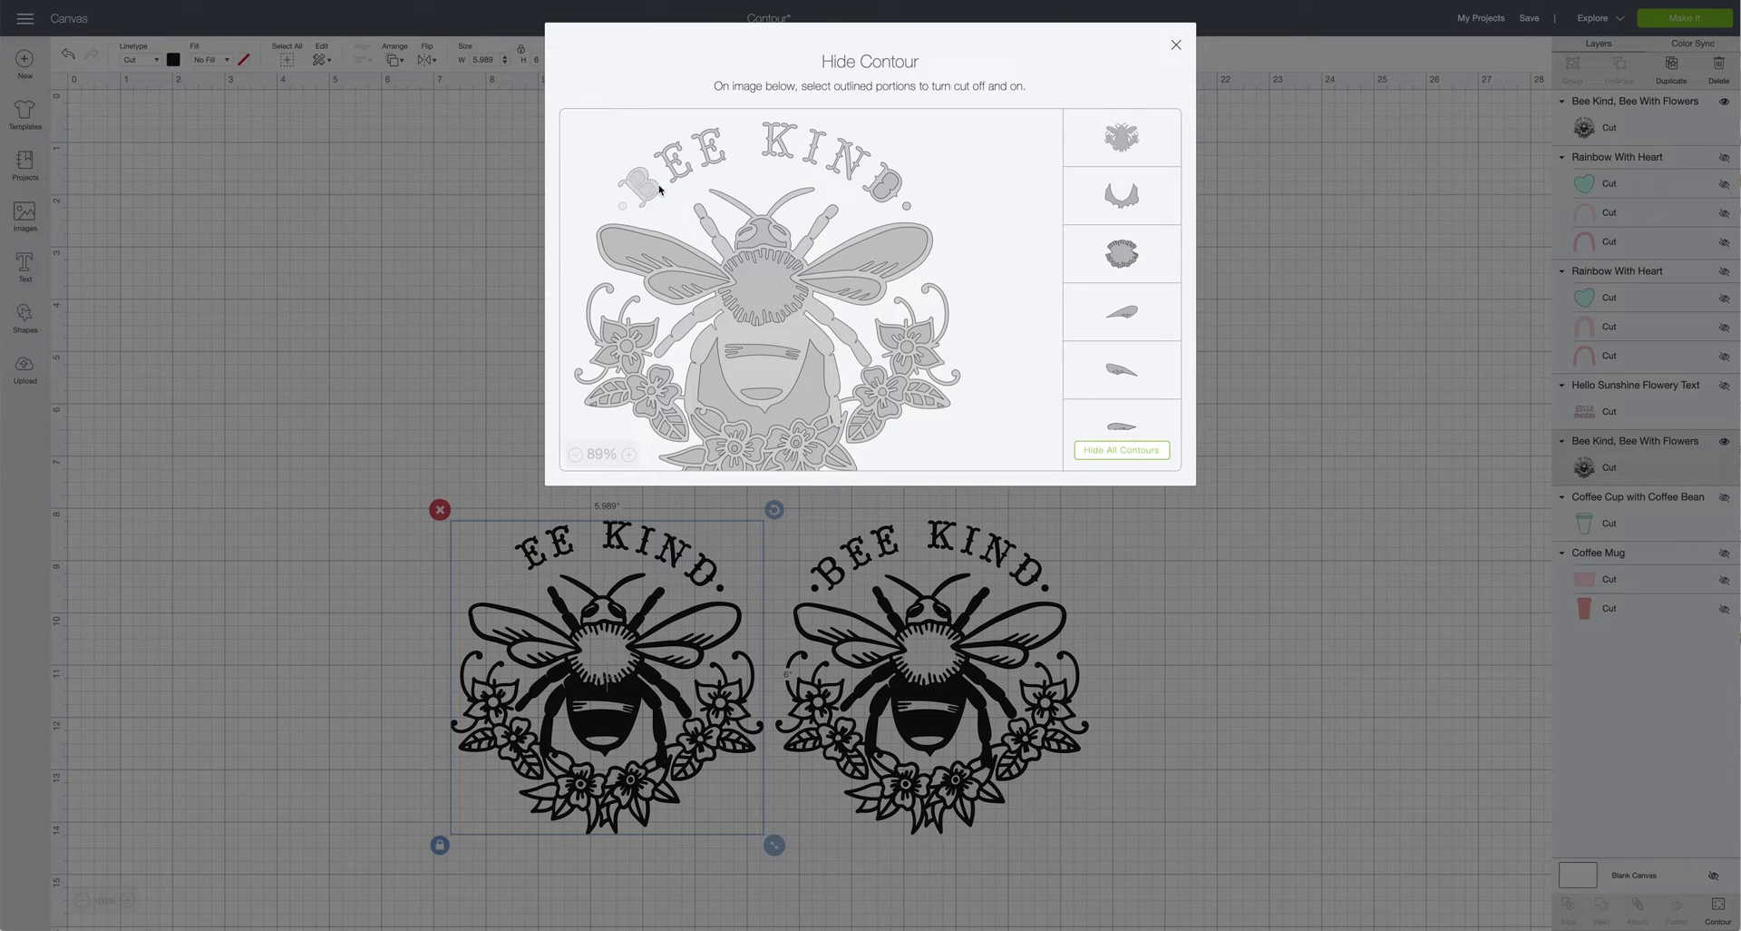
Hide the remaining letters E, E, K, I, N and D from the left copy
left_click(678, 158)
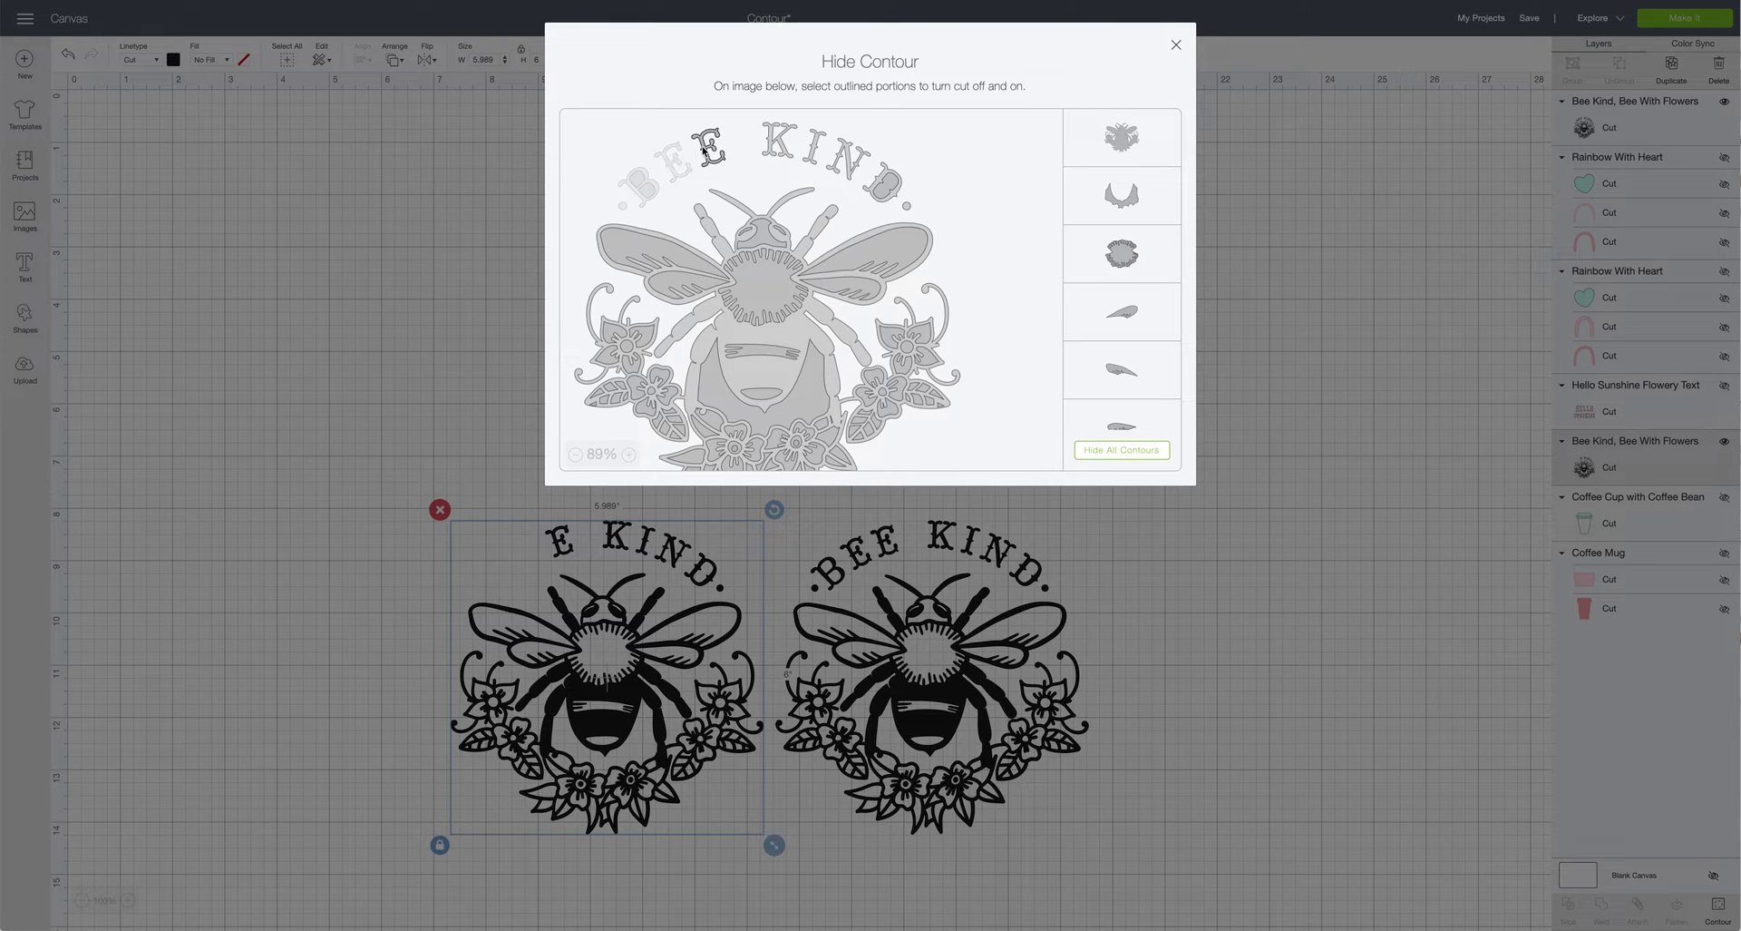
left_click(707, 149)
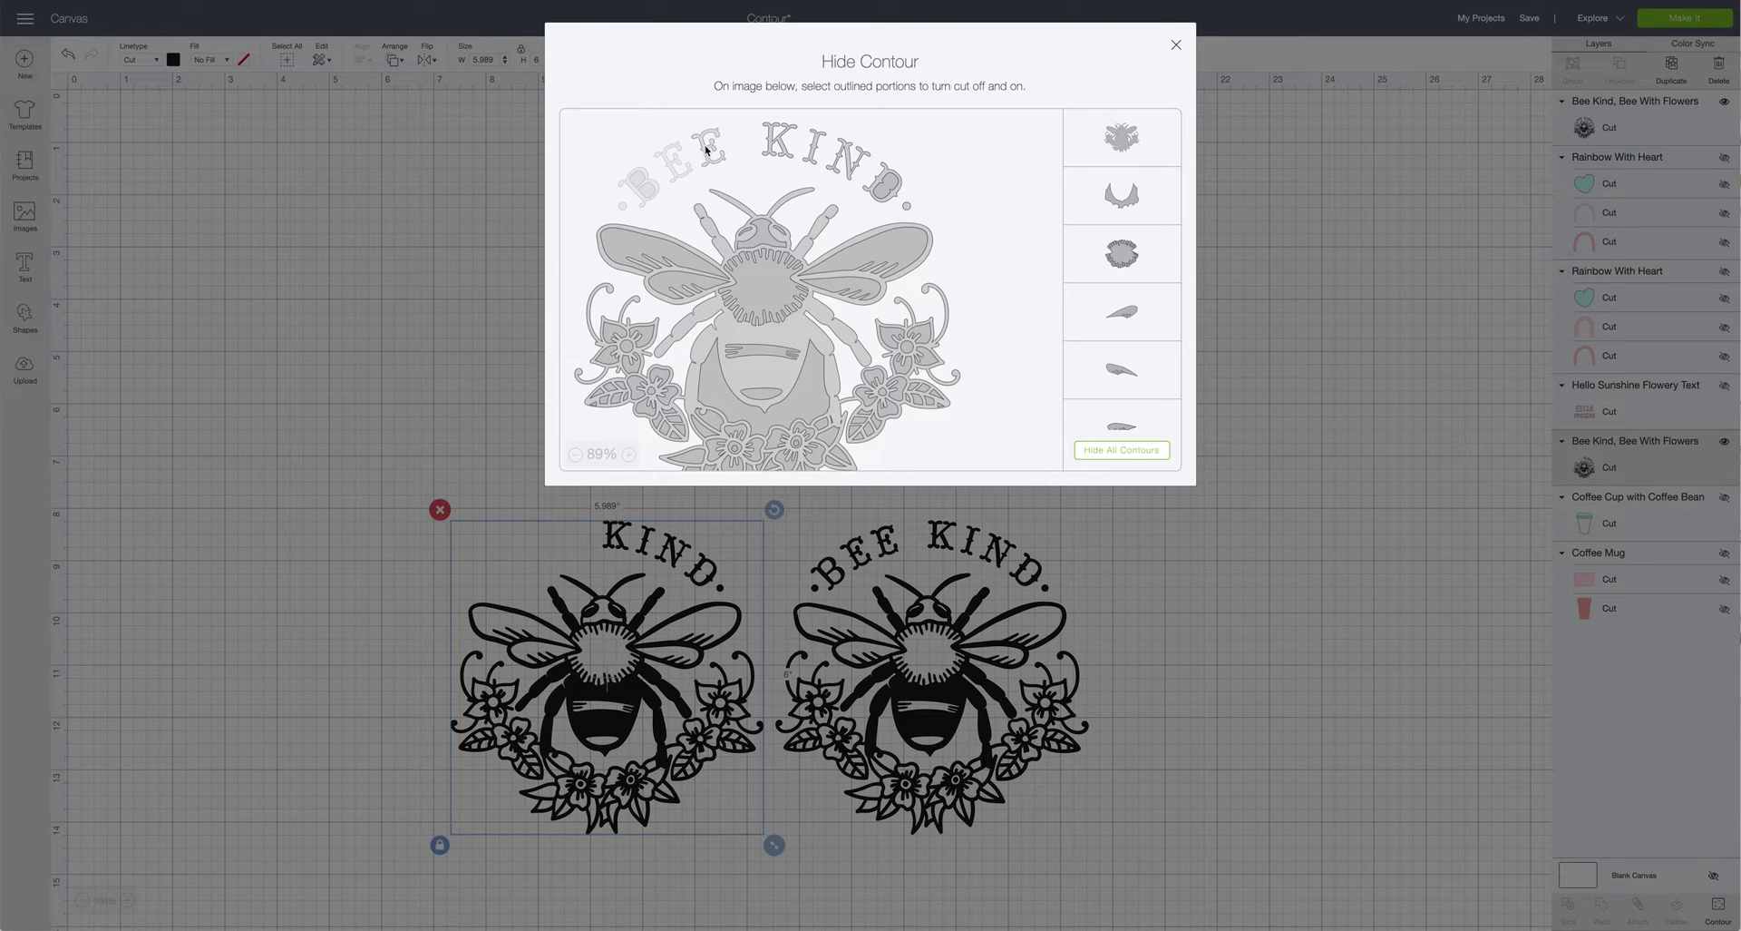
left_click(772, 141)
left_click(816, 147)
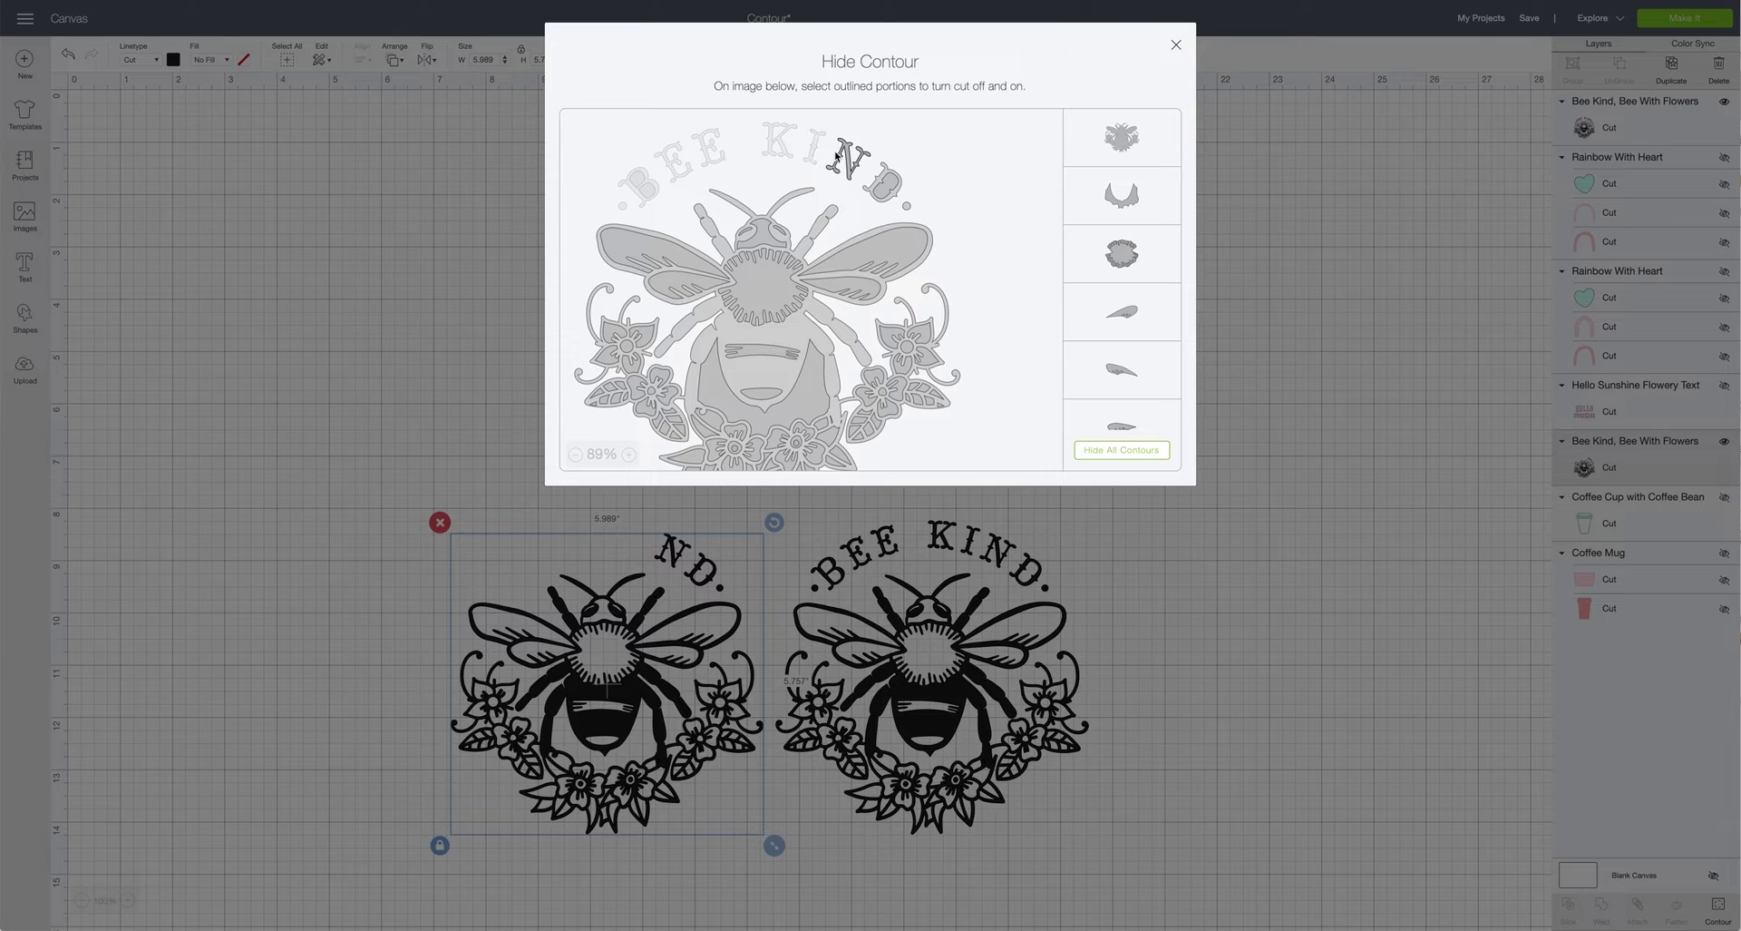
left_click(839, 156)
left_click(867, 188)
left_click(882, 192)
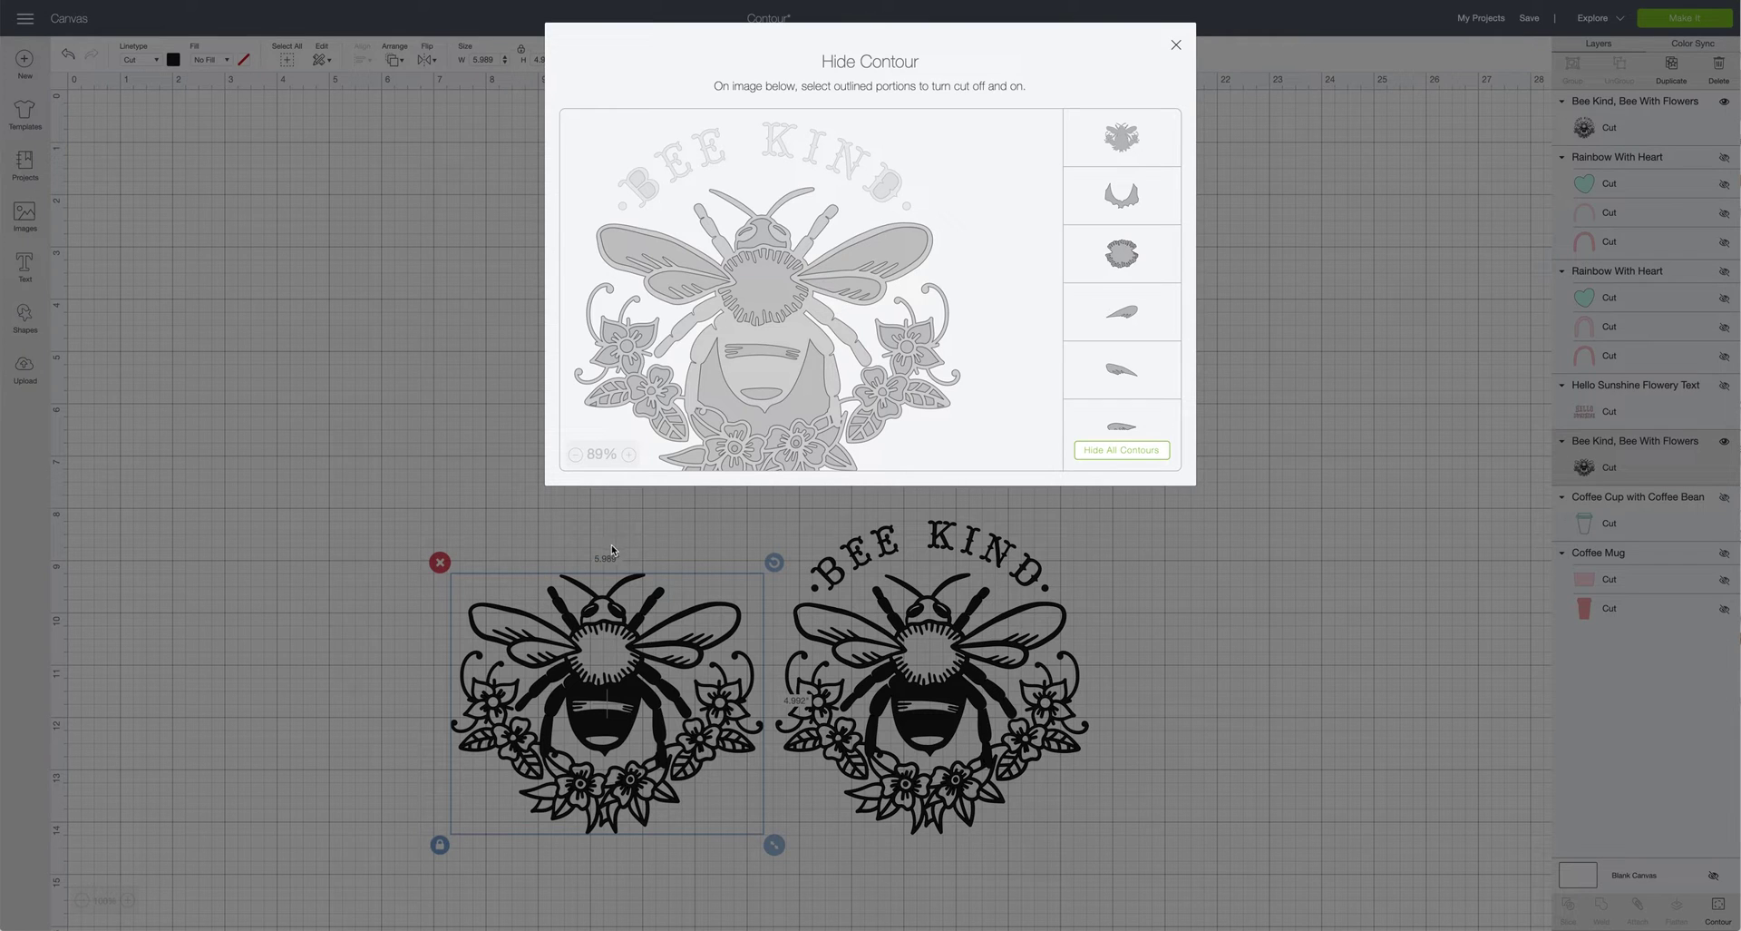
left_click(1179, 47)
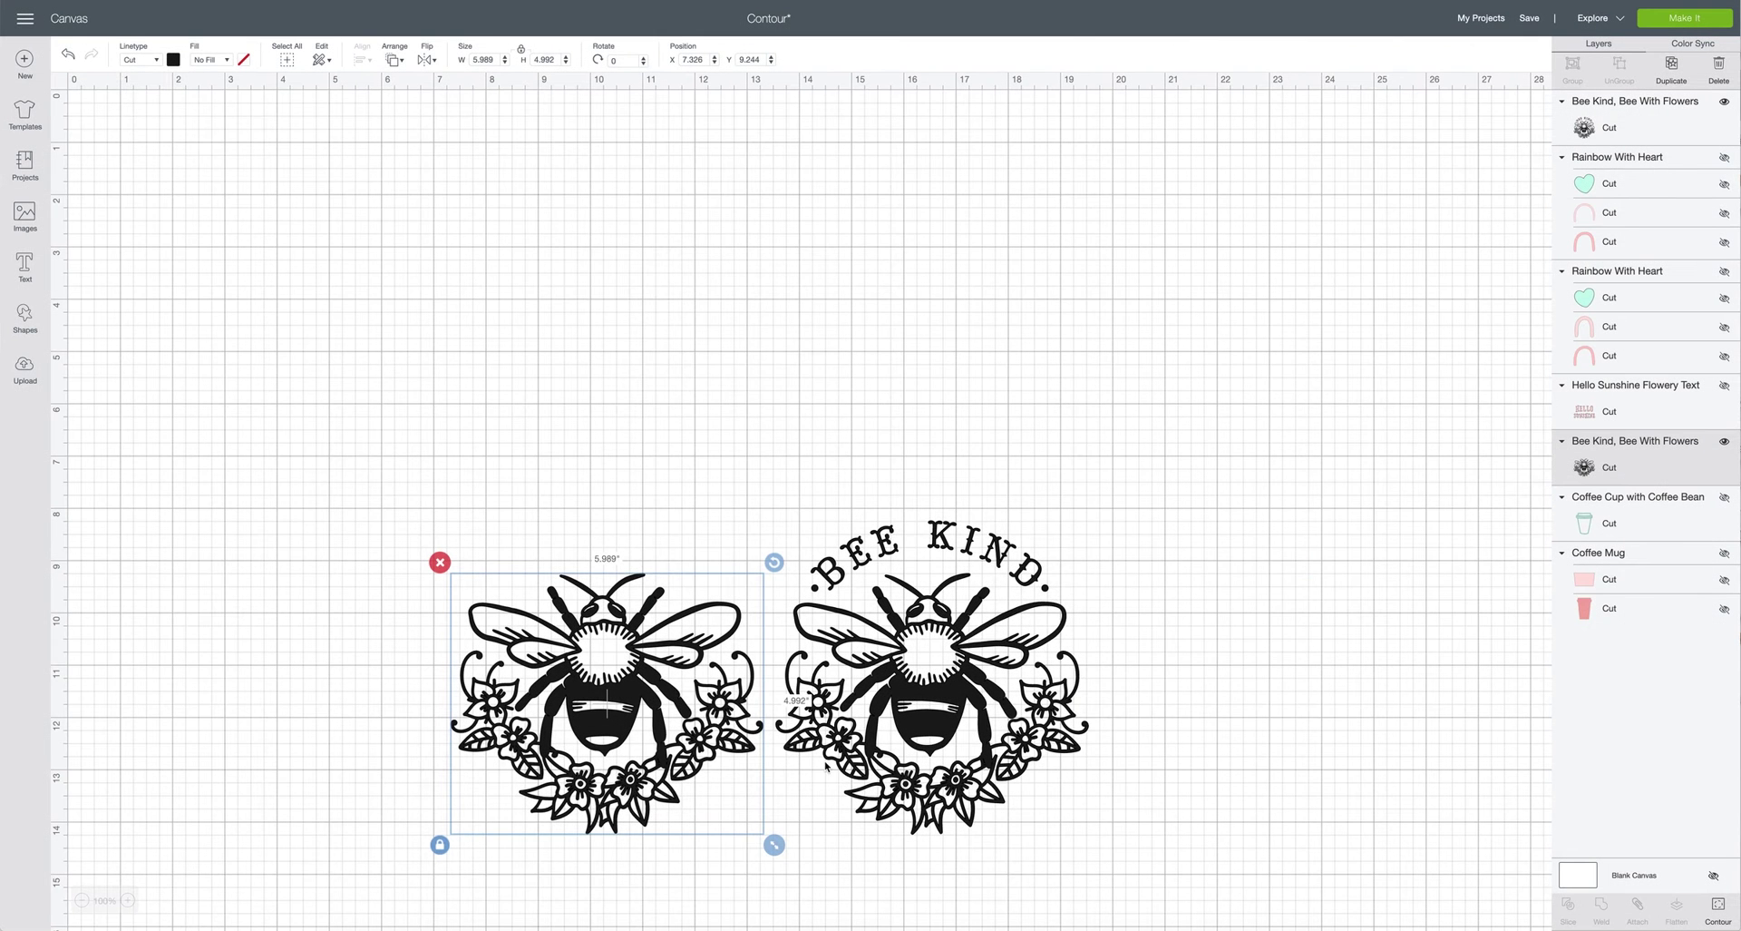
On the right Bee Kind copy, hide the bee's outline, thorax, head, wing, stripes and body
left_click(825, 670)
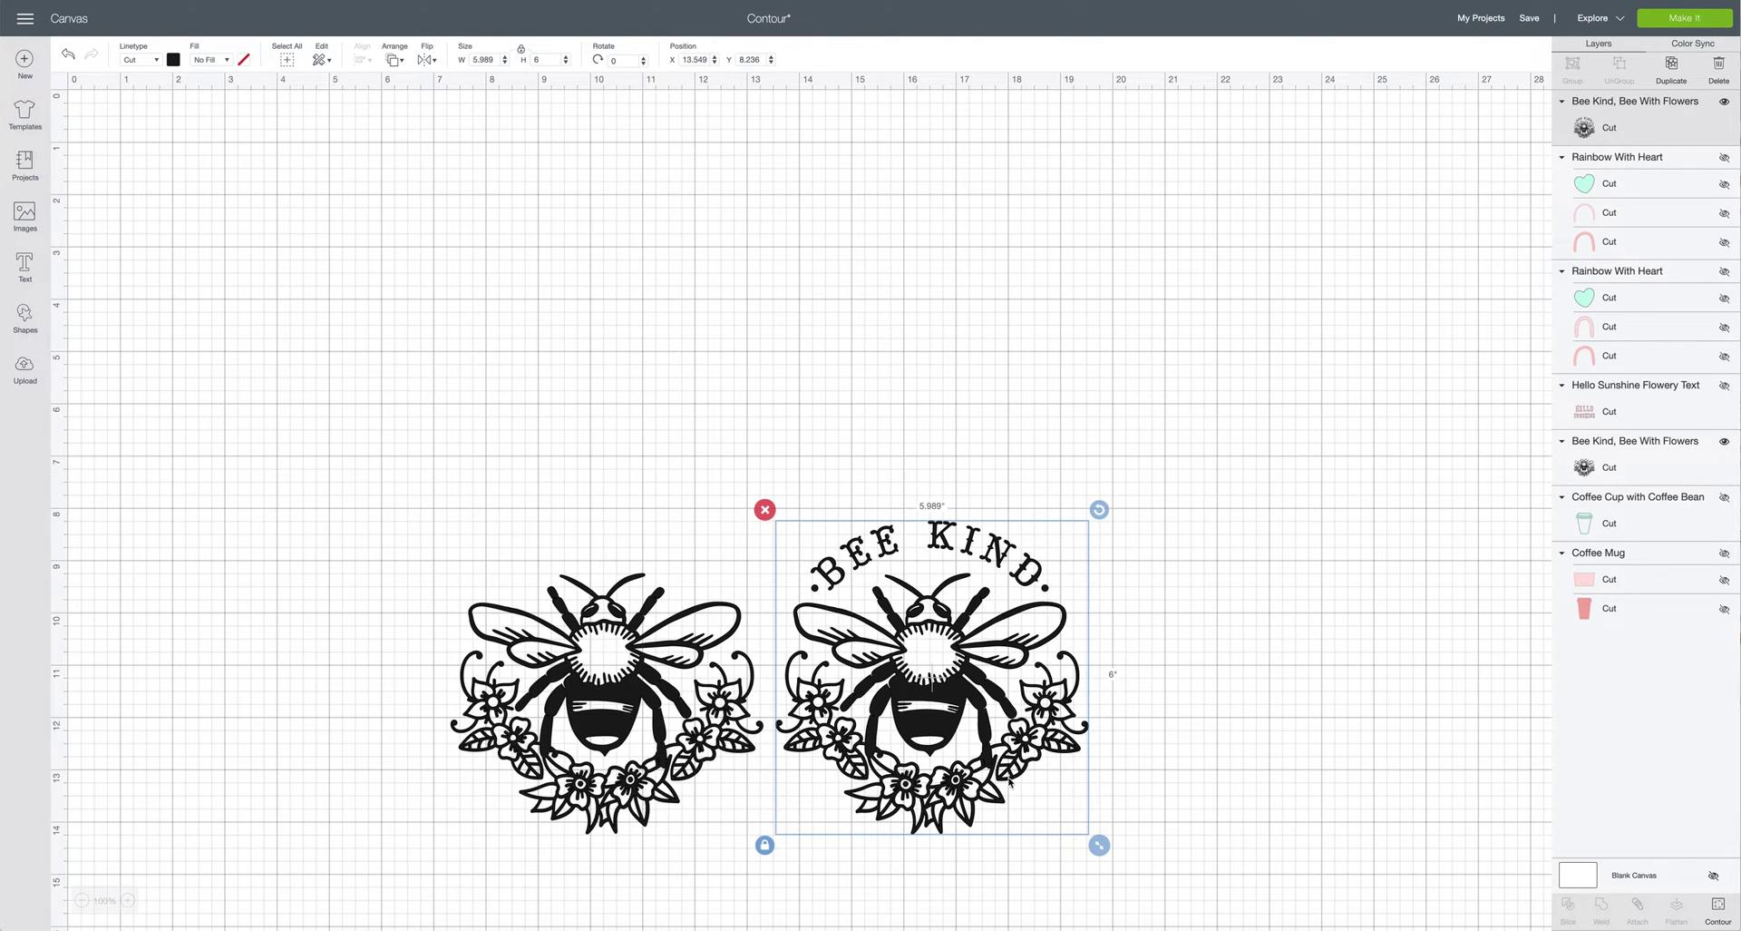
left_click(1717, 918)
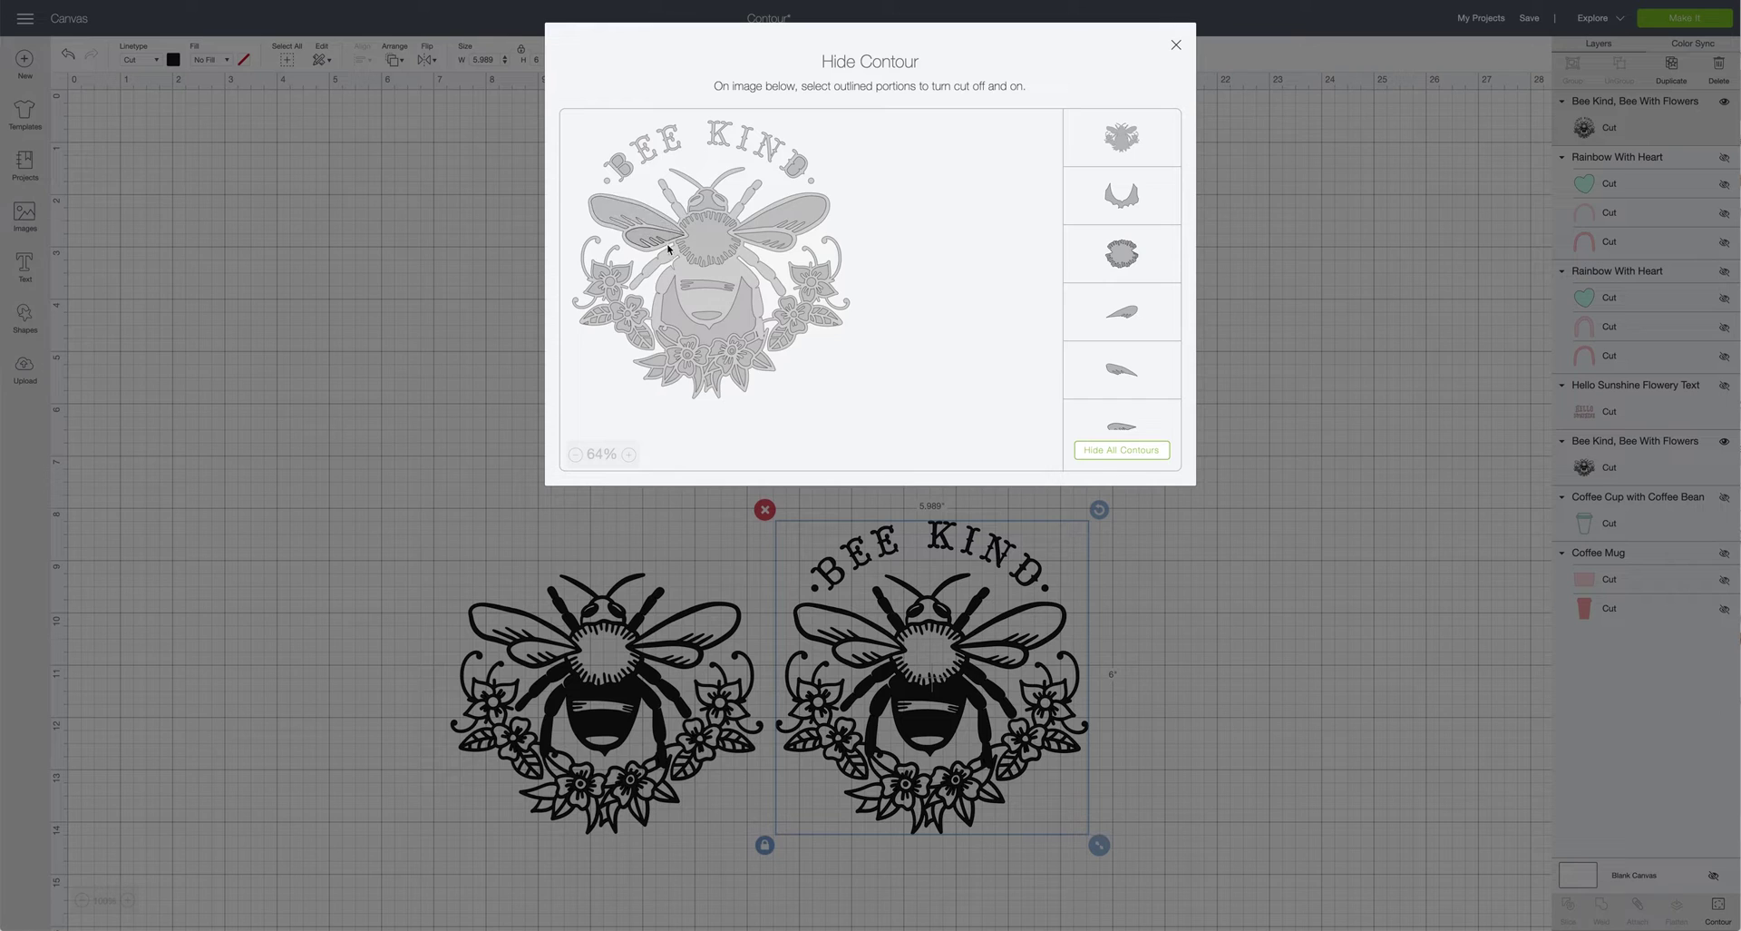
left_click(685, 274)
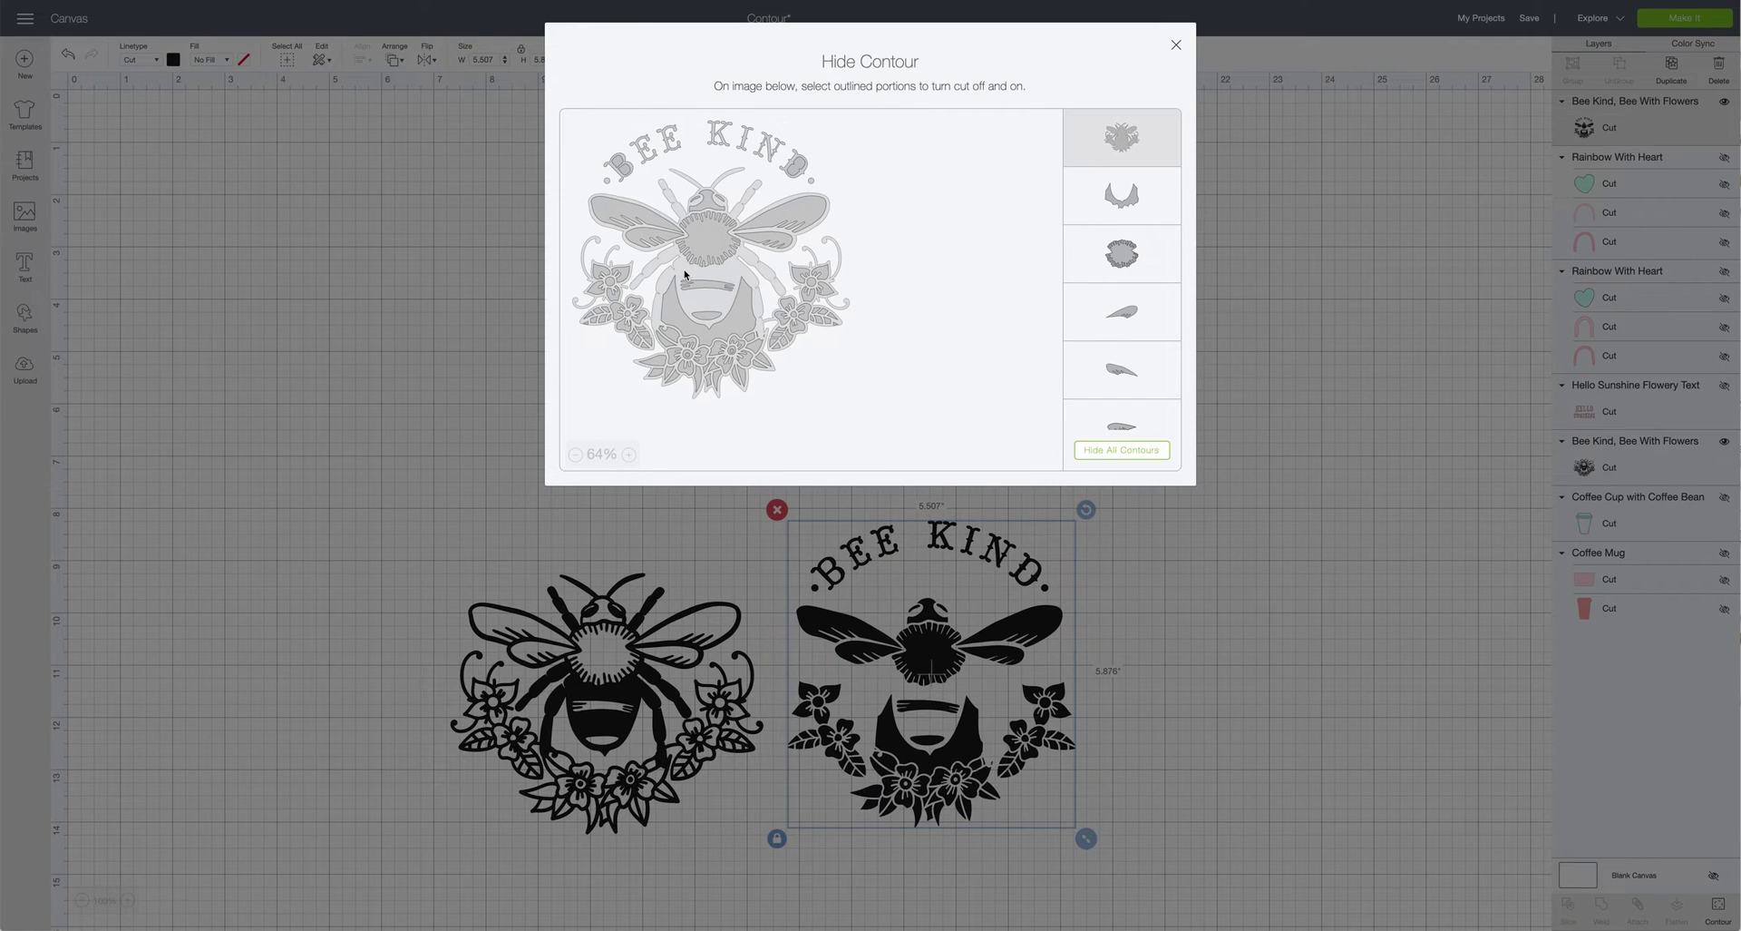
left_click(700, 234)
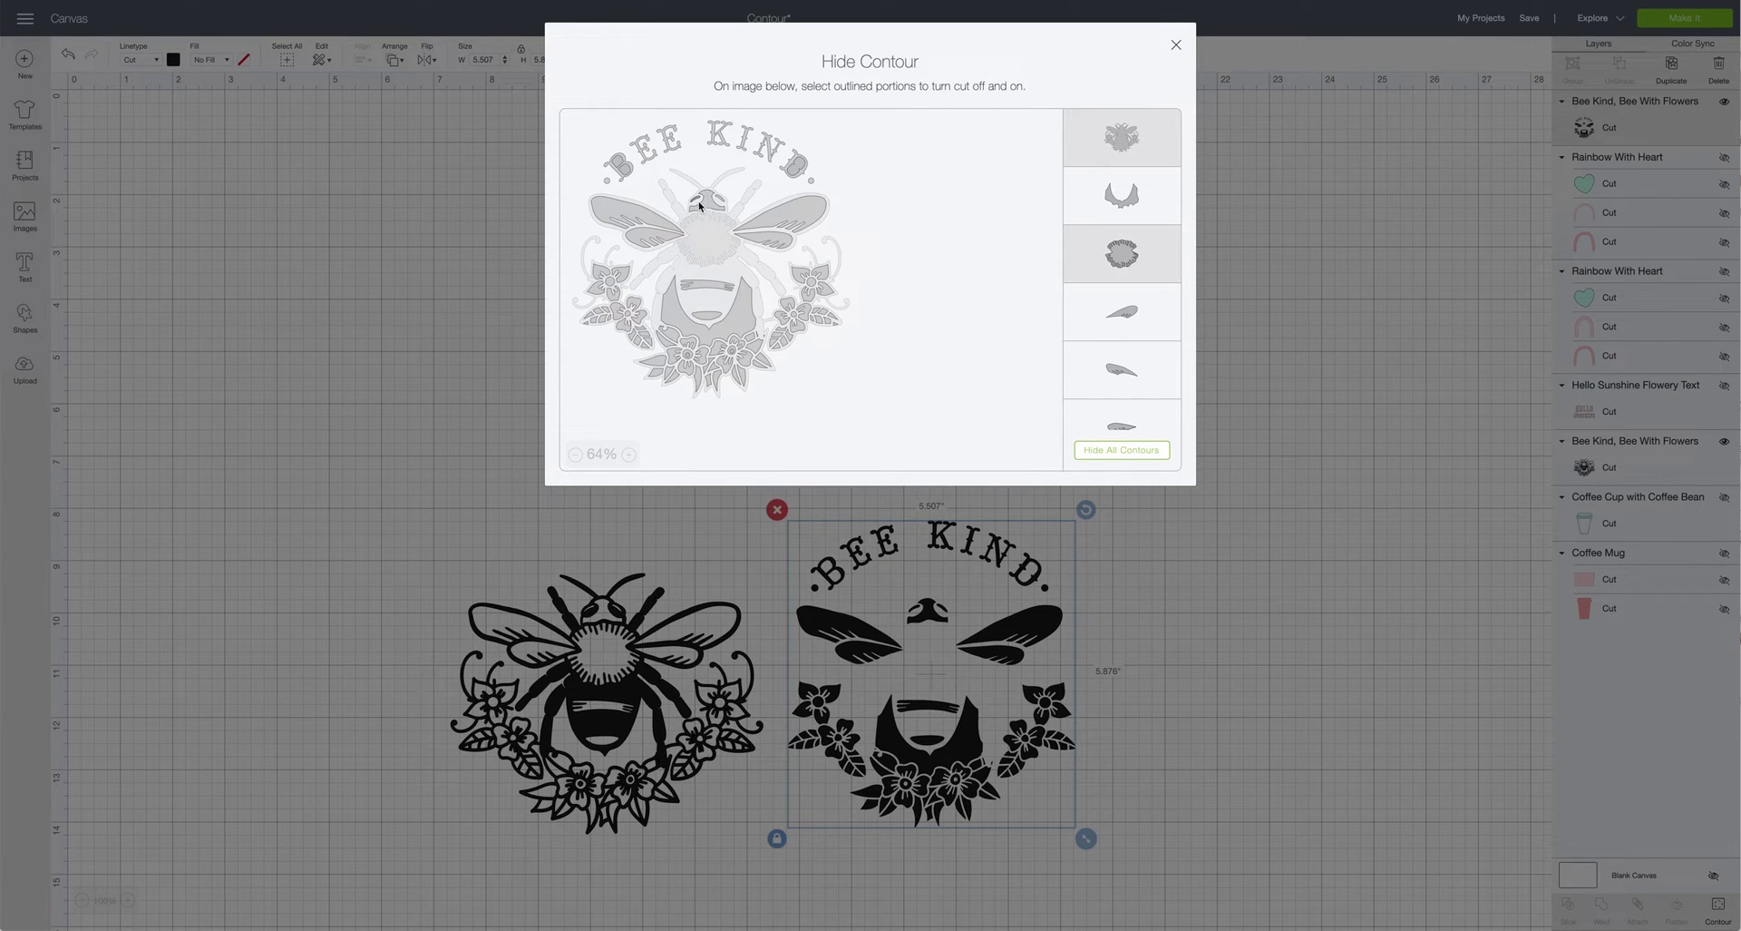
left_click(703, 204)
left_click(791, 227)
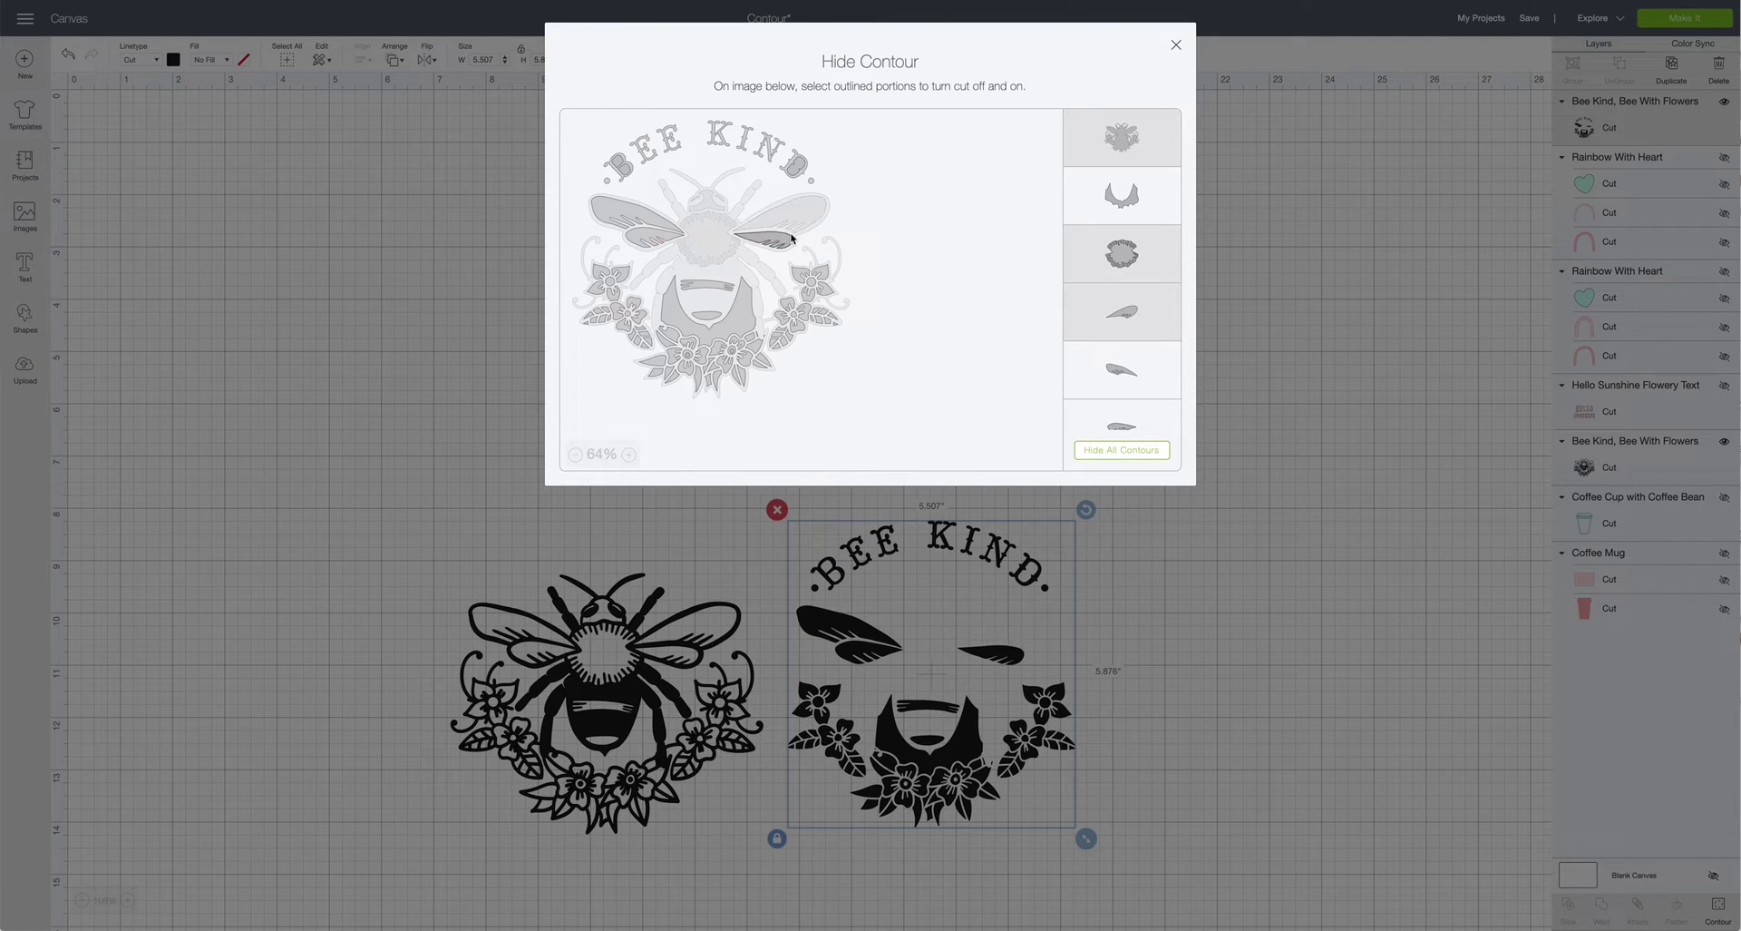
left_click(704, 285)
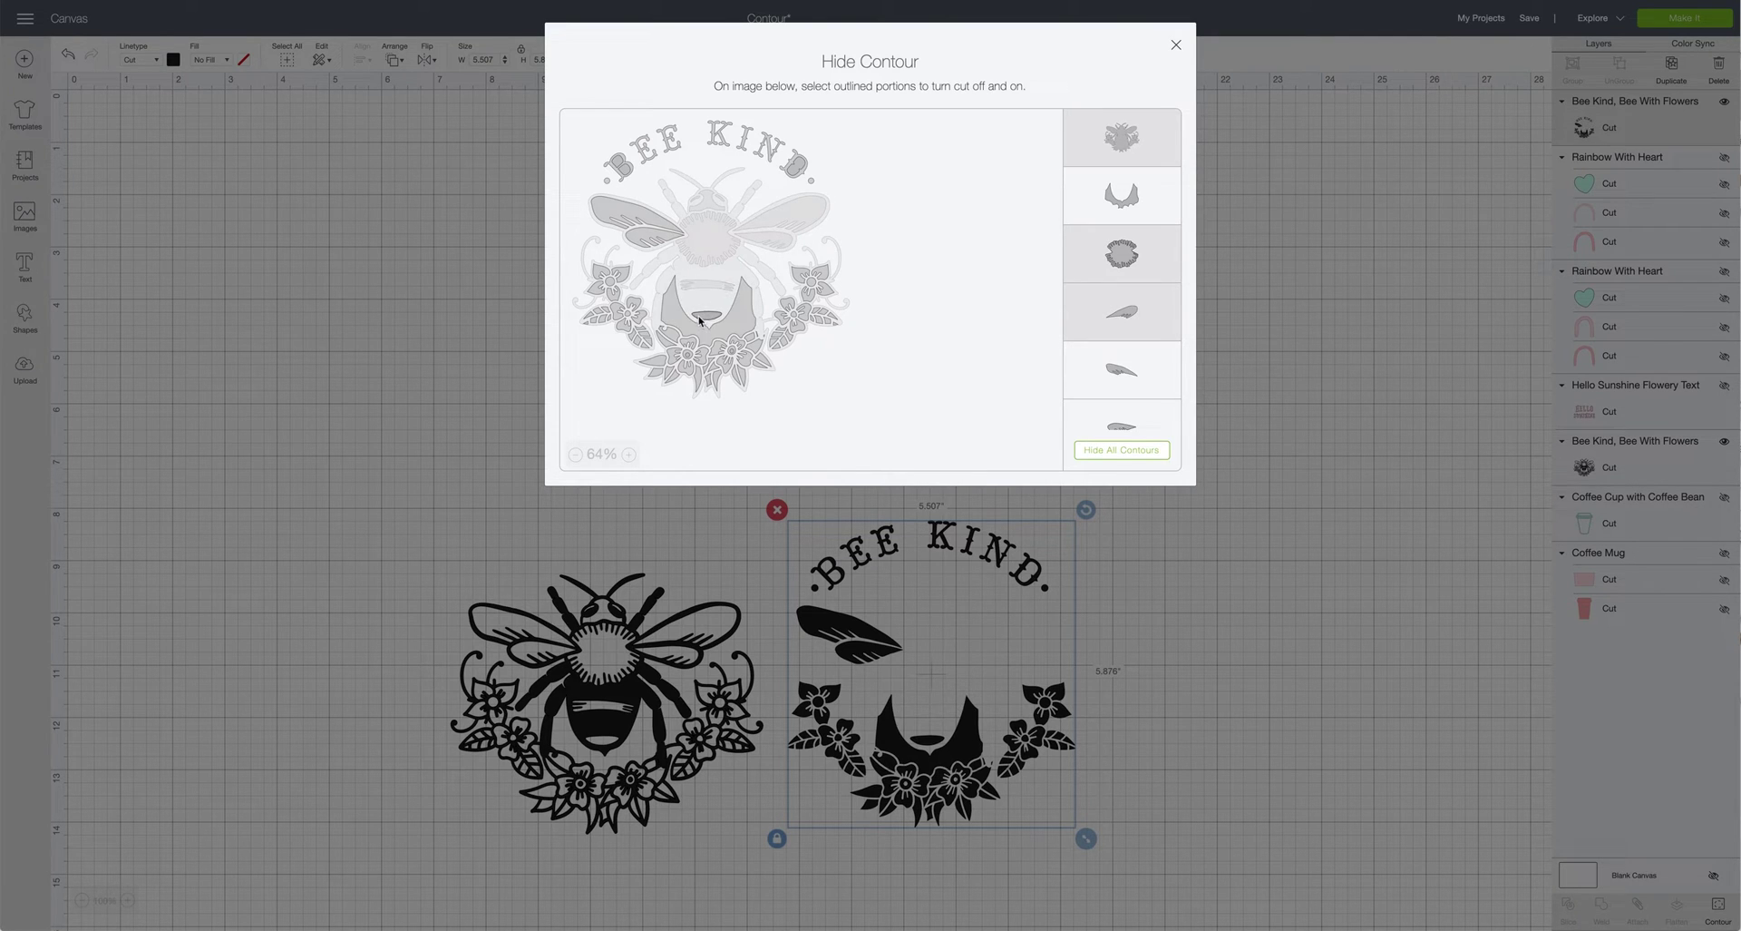
left_click(703, 317)
left_click(718, 341)
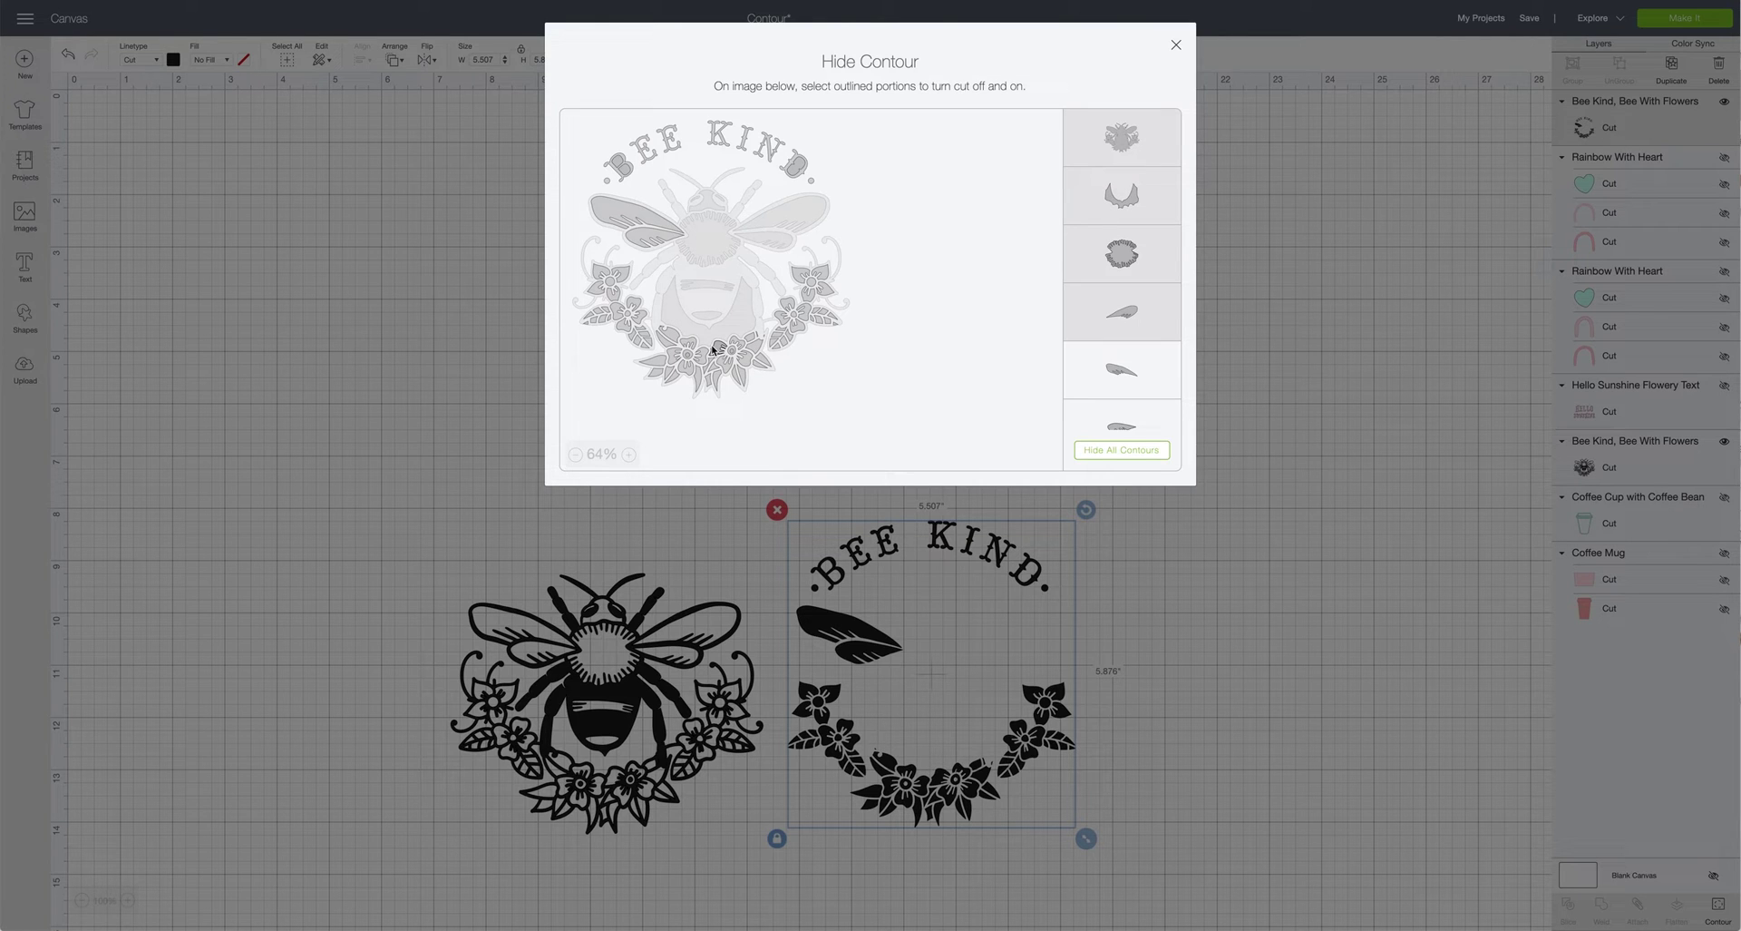
Hide the wreath-bottom leaves, lower flower pieces, a stem and the small bug shape
left_click(725, 358)
left_click(736, 369)
left_click(745, 372)
left_click(734, 381)
left_click(736, 379)
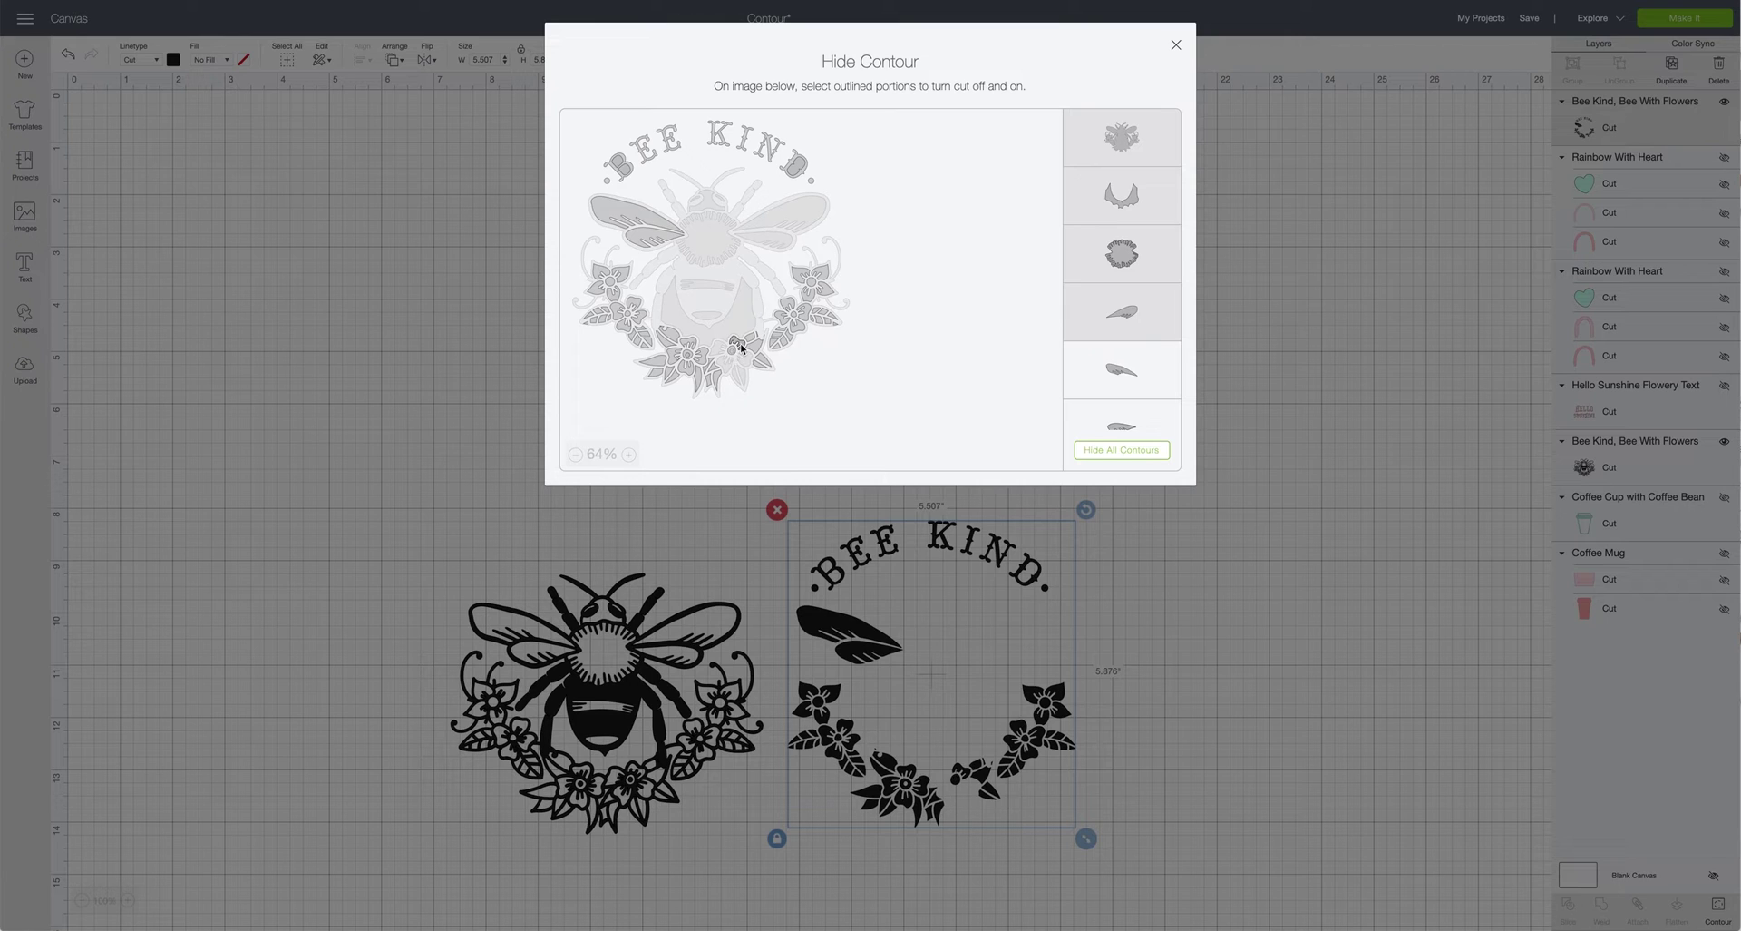
left_click(741, 346)
left_click(725, 364)
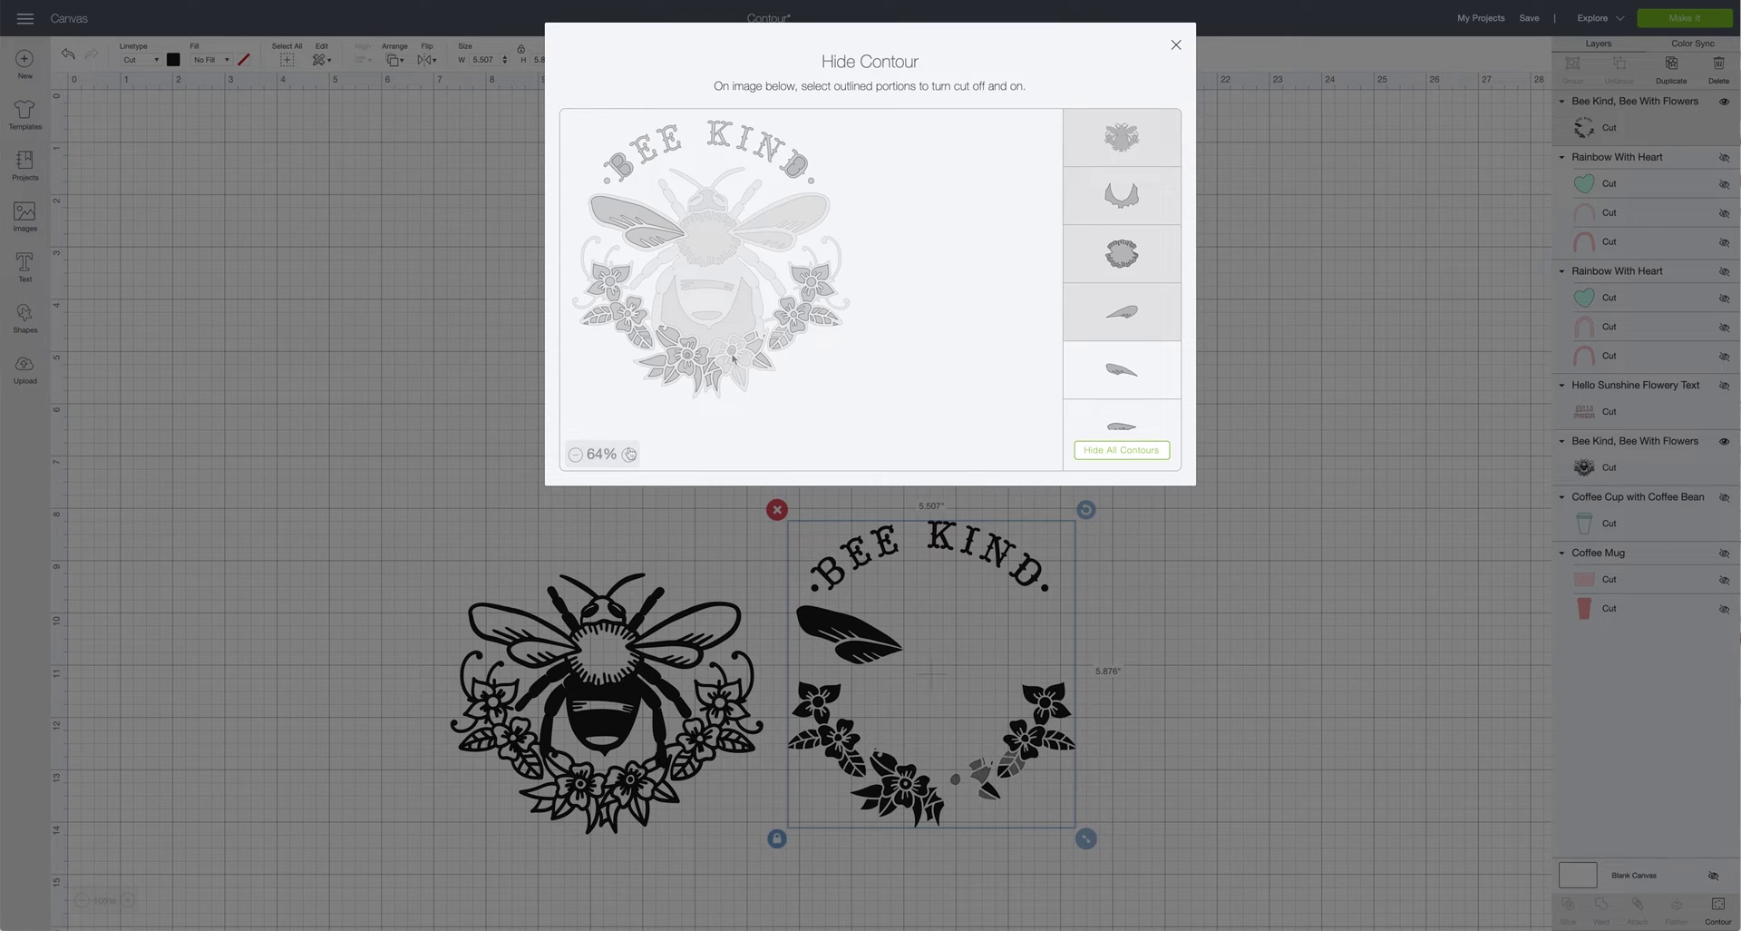
left_click(629, 453)
scroll(834, 362, "down", 3)
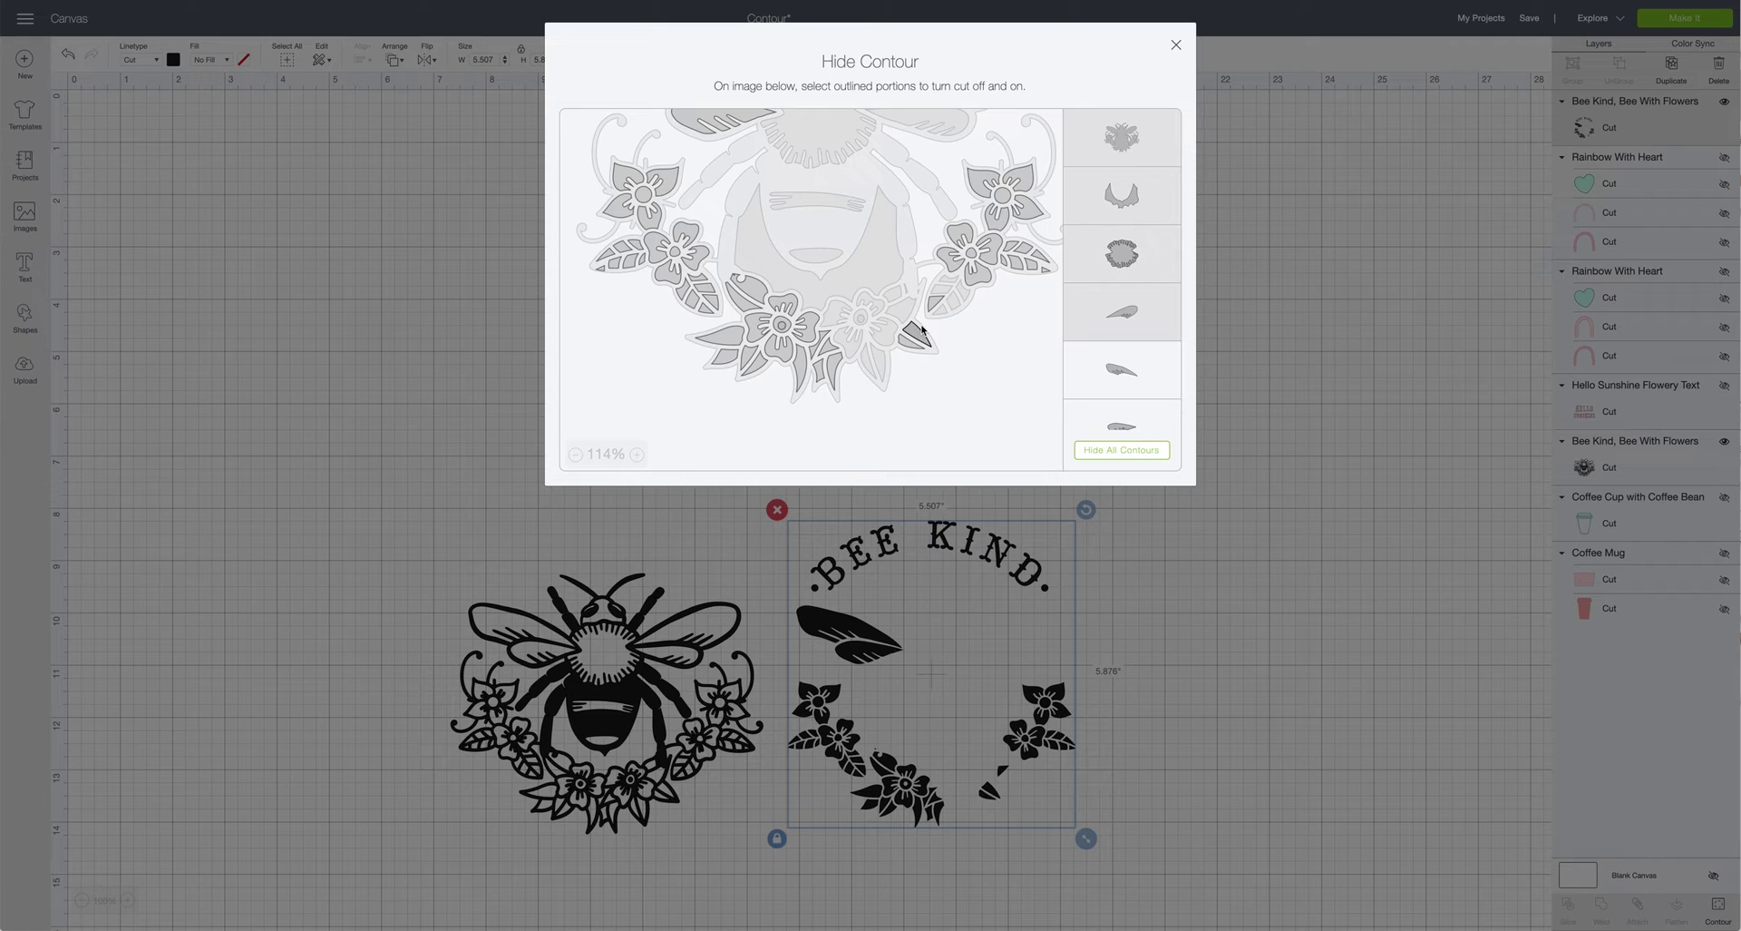
Hide small leaves in the lower wreath and a flower on the wreath's right side
left_click(916, 337)
left_click(938, 303)
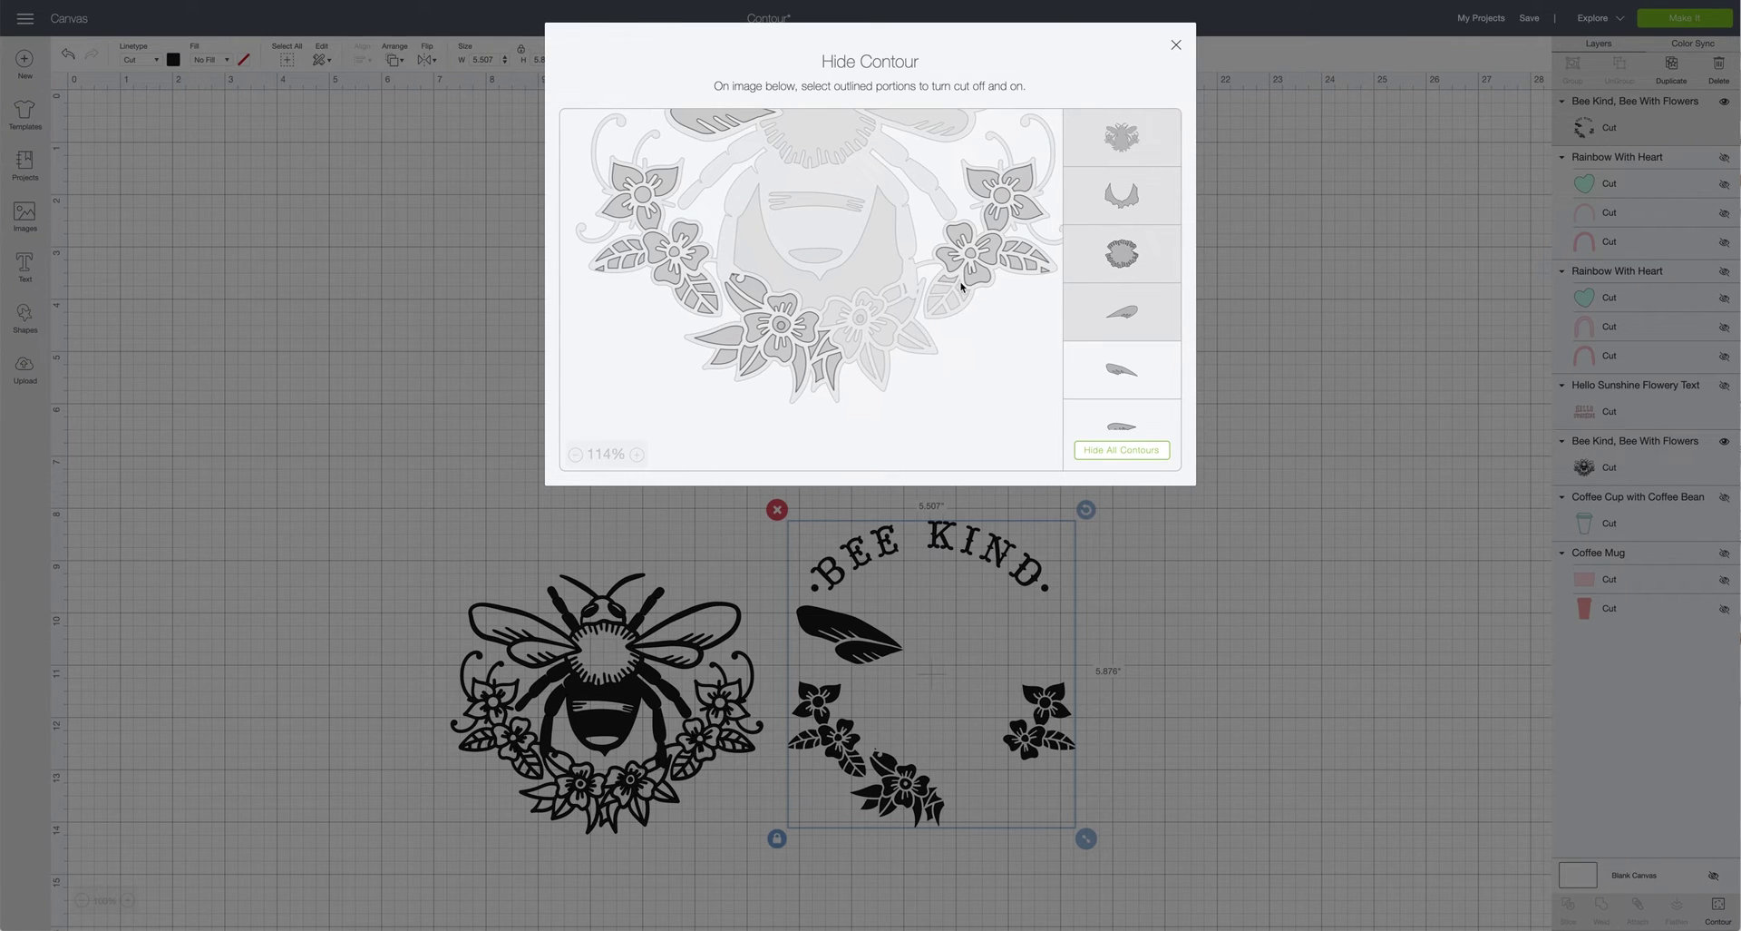
scroll(957, 283, "right", 3)
left_click(932, 258)
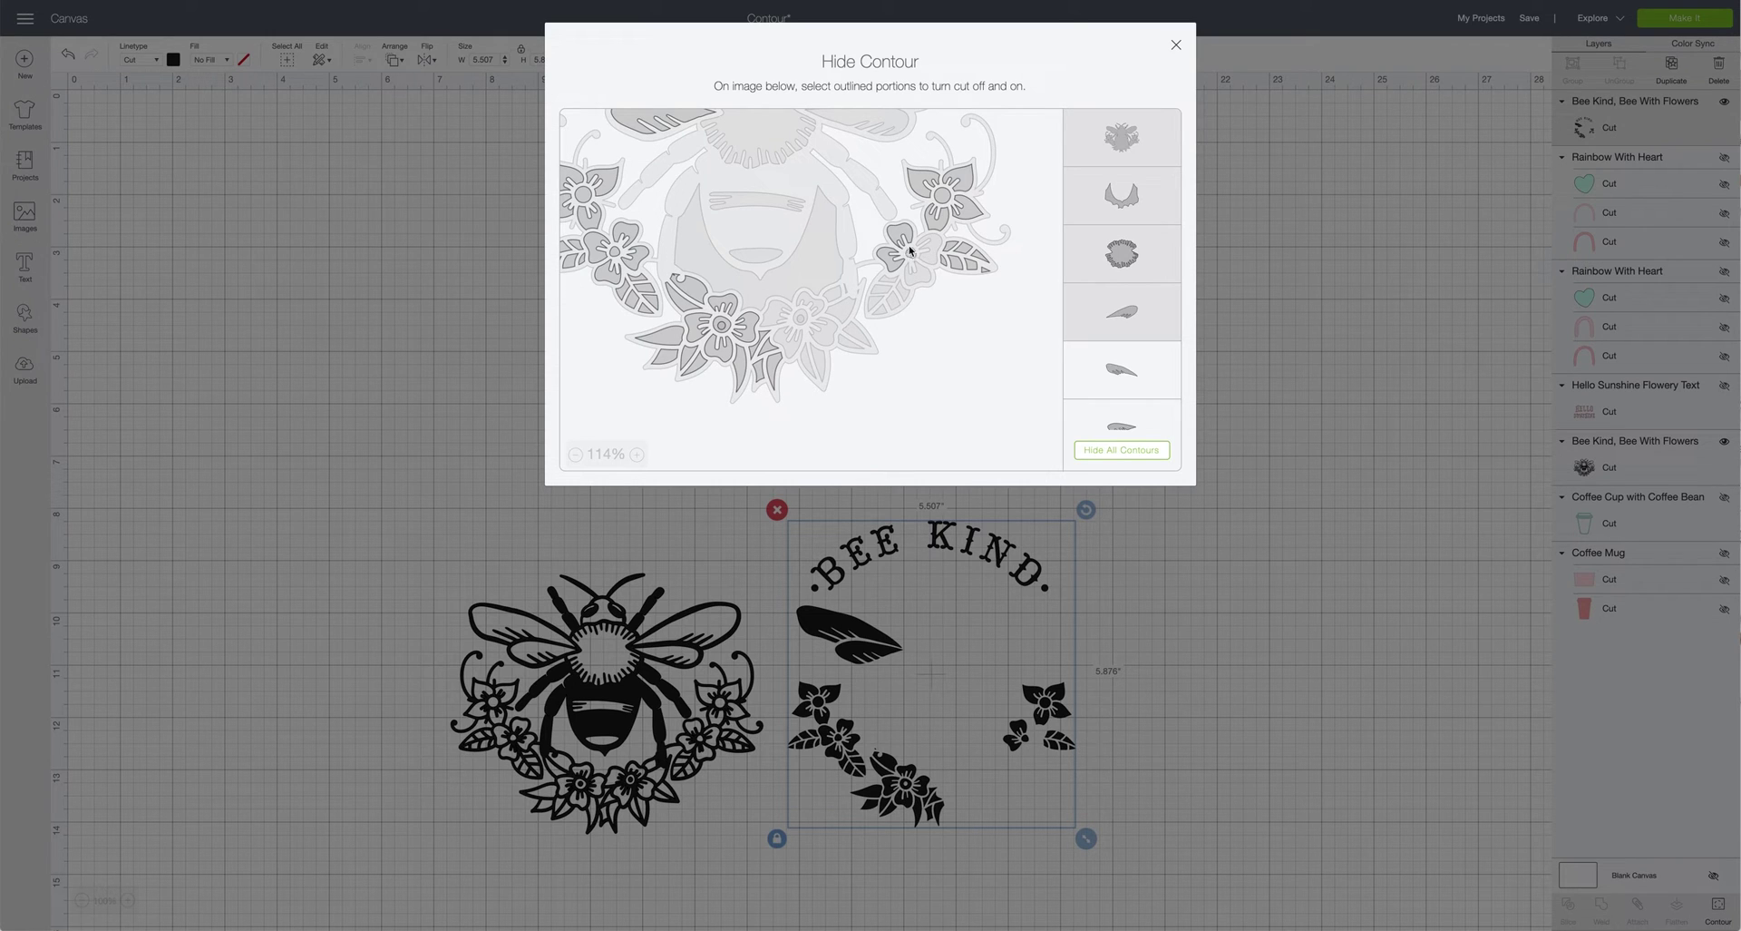
left_click(901, 250)
Hide the right-side leaf segments, the upper-right flower pieces and the small right leaf
left_click(980, 265)
left_click(983, 269)
left_click(973, 259)
left_click(954, 252)
left_click(942, 218)
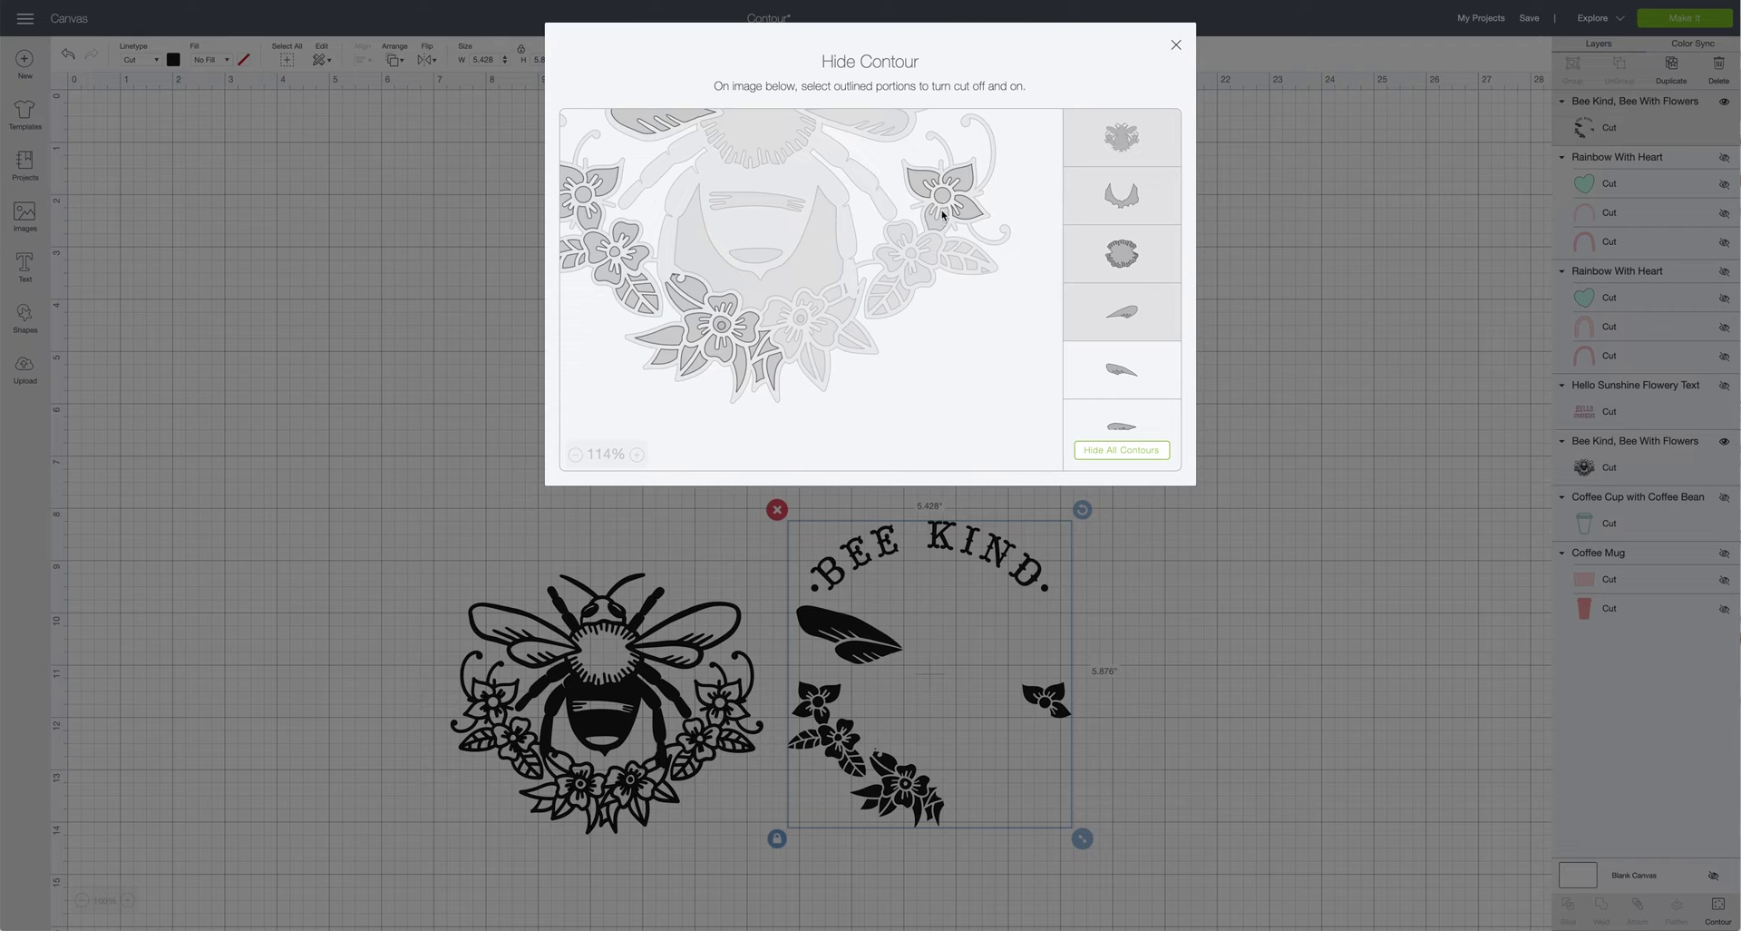
left_click(943, 193)
left_click(961, 180)
left_click(965, 195)
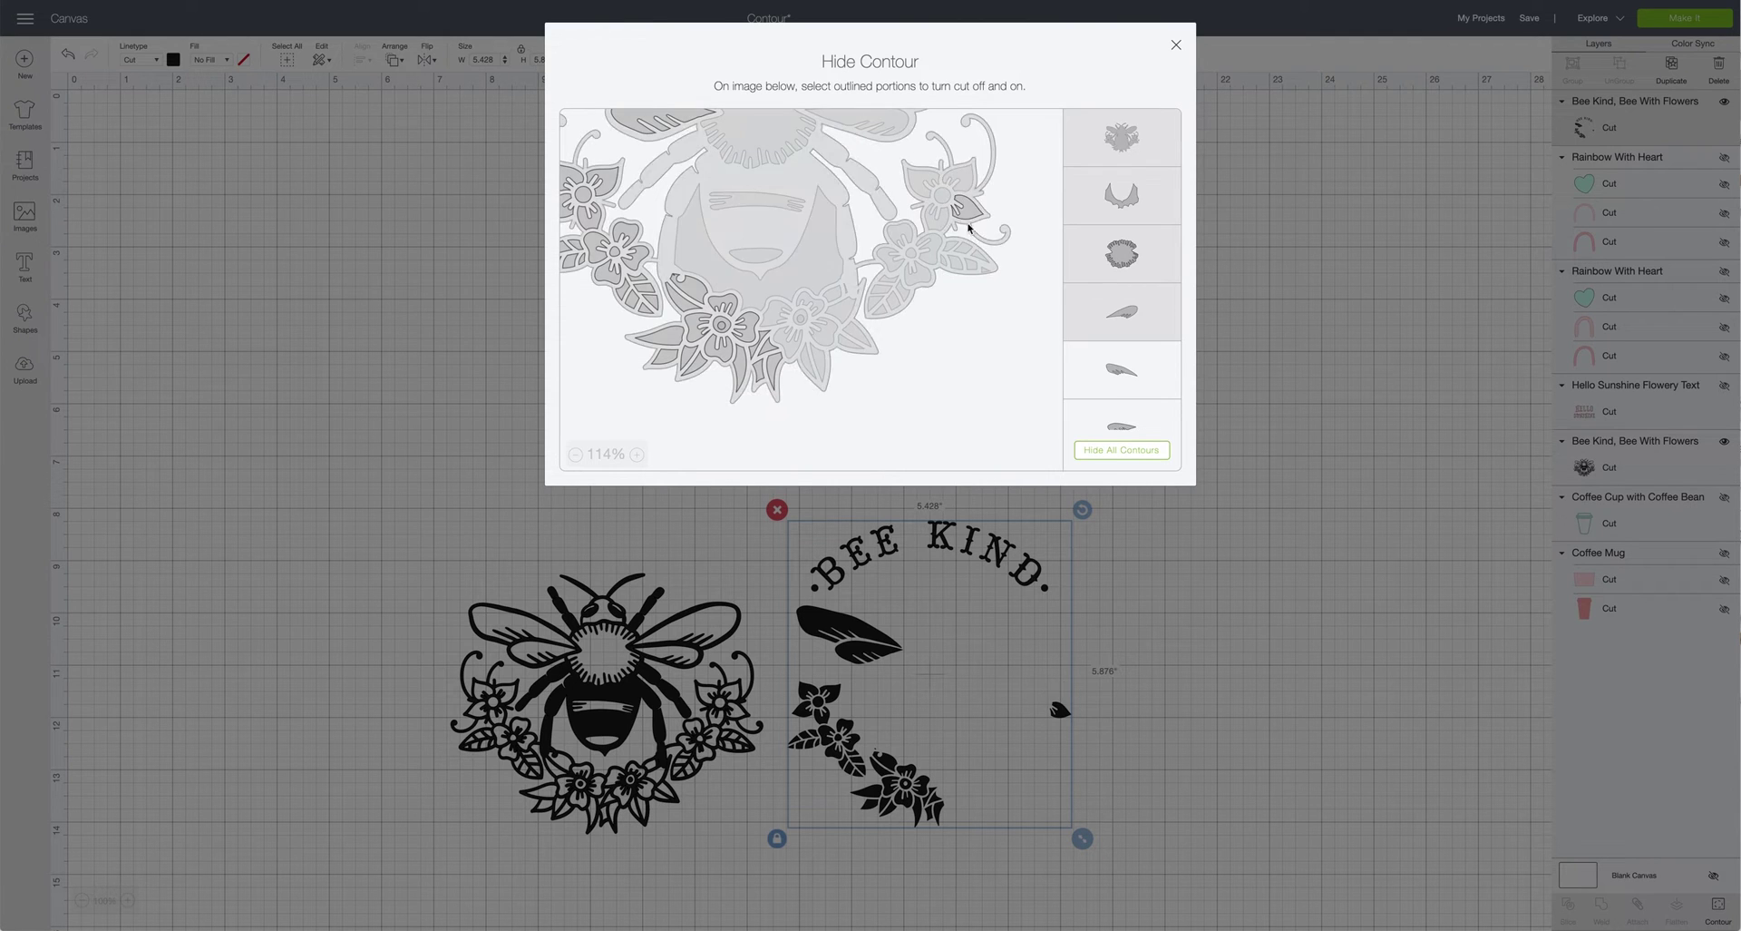
left_click(966, 213)
Hide the bottom cluster's leaf bits, stem, a lower-flower petal and a small leaf tip
scroll(802, 298, "left", 3)
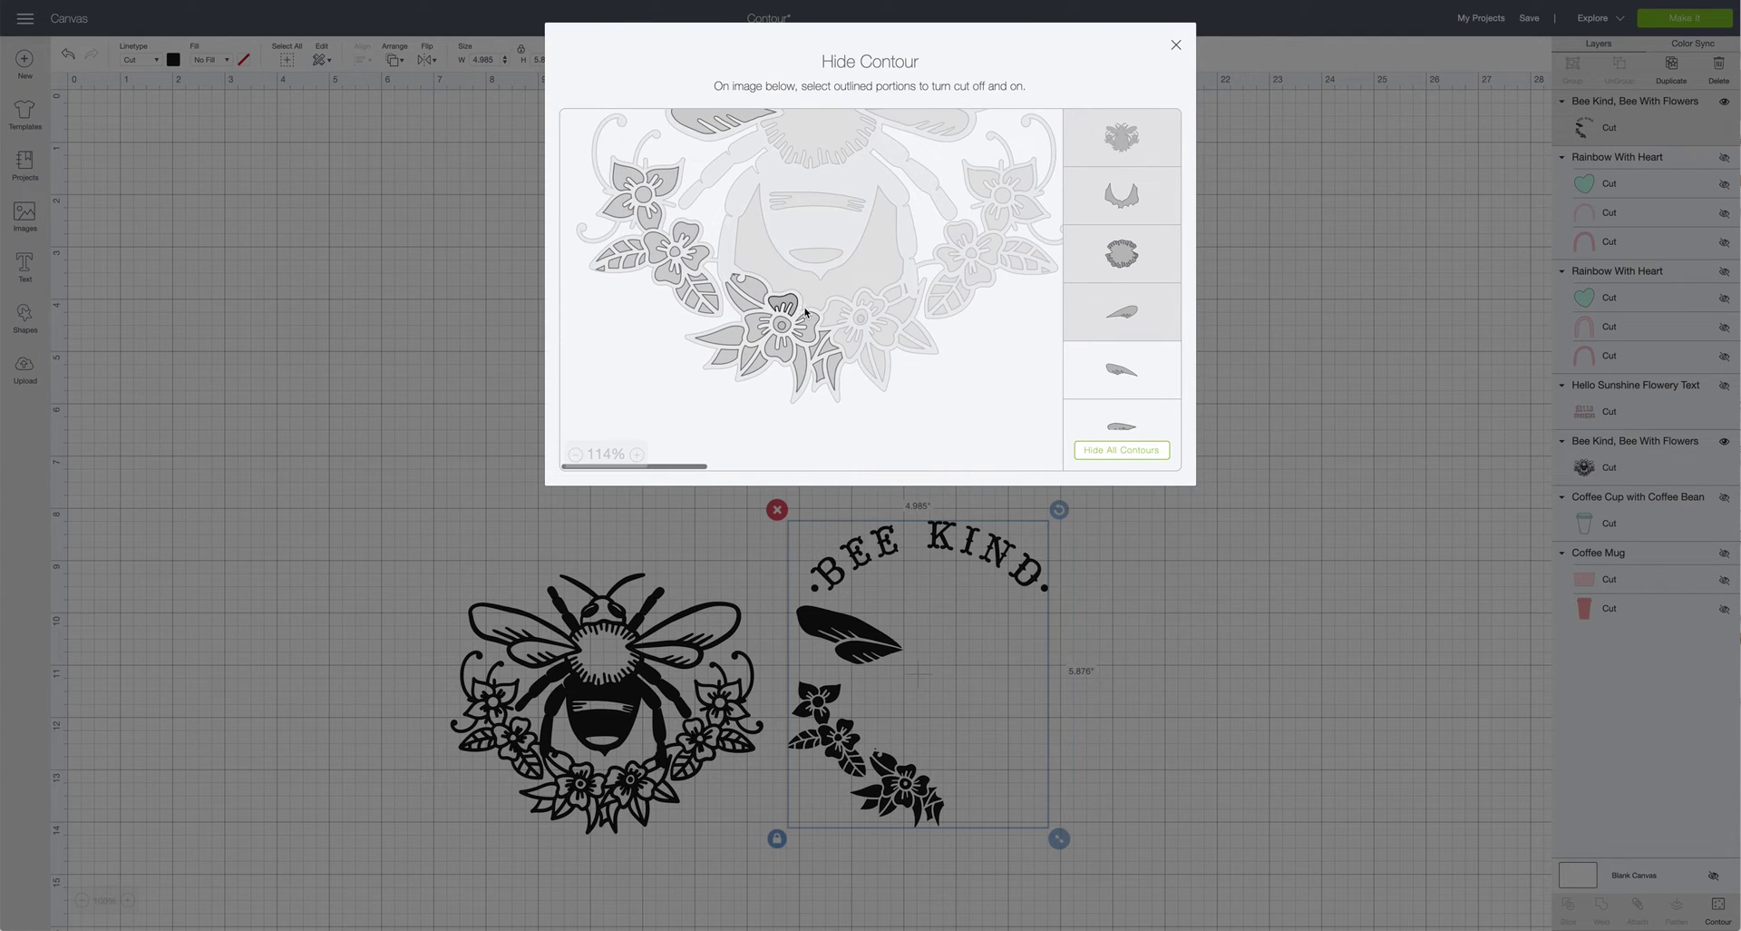
left_click(833, 368)
left_click(825, 343)
left_click(819, 363)
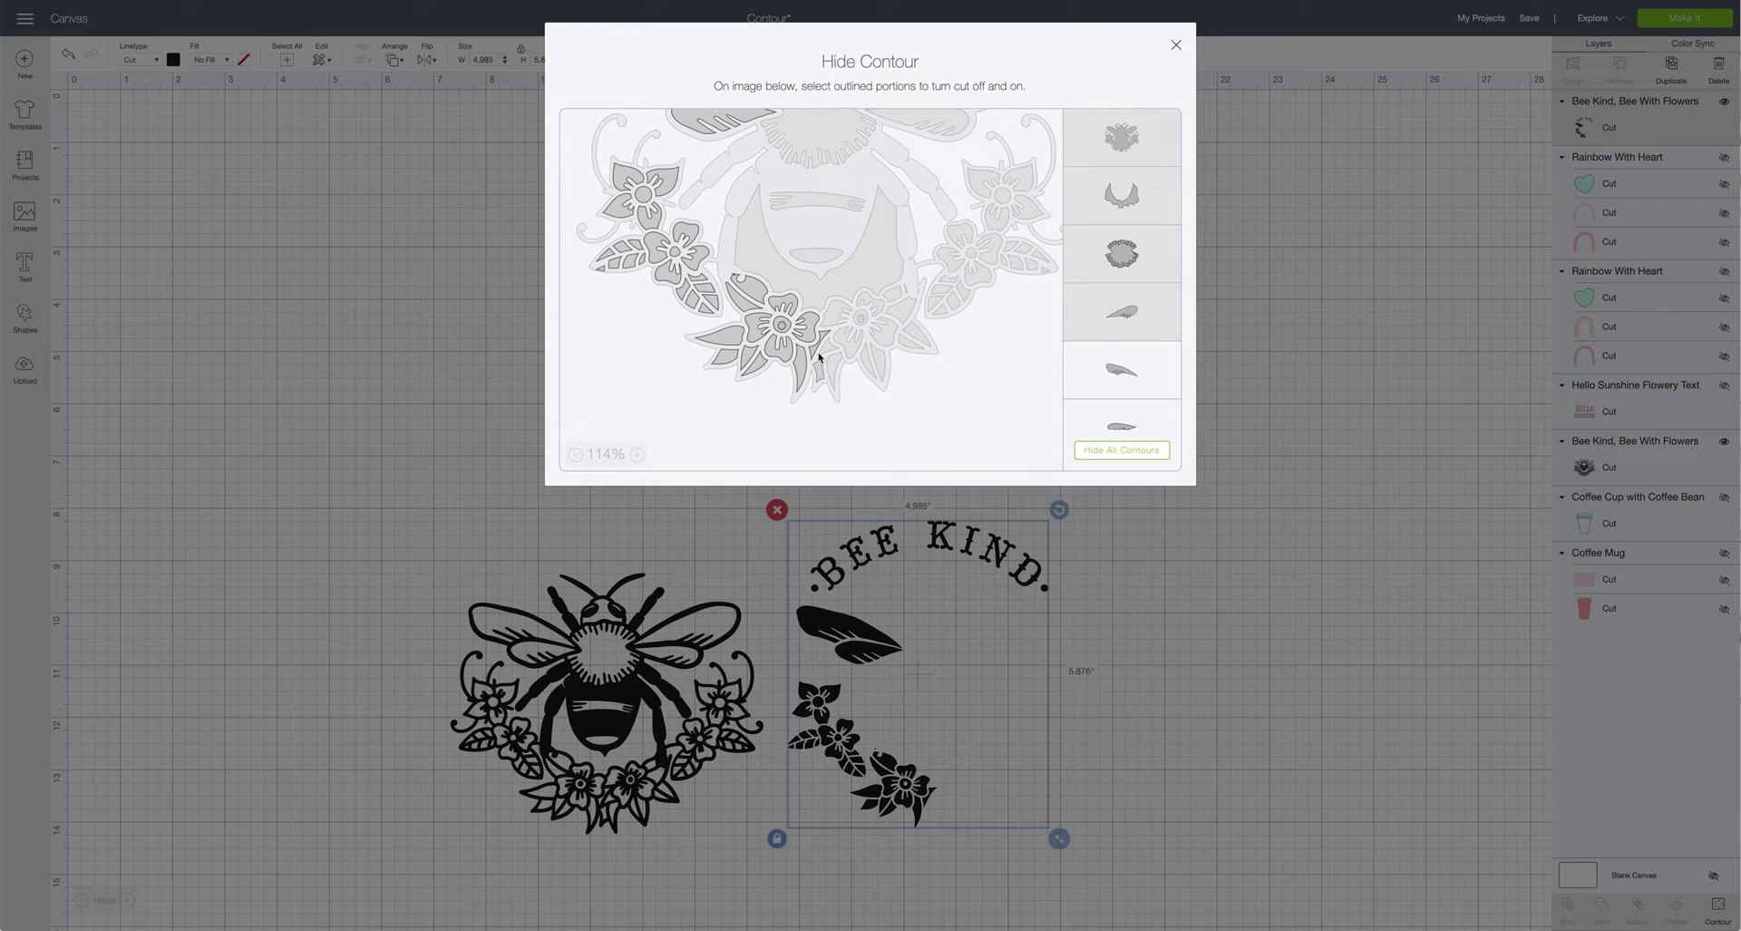
left_click(818, 367)
left_click(806, 372)
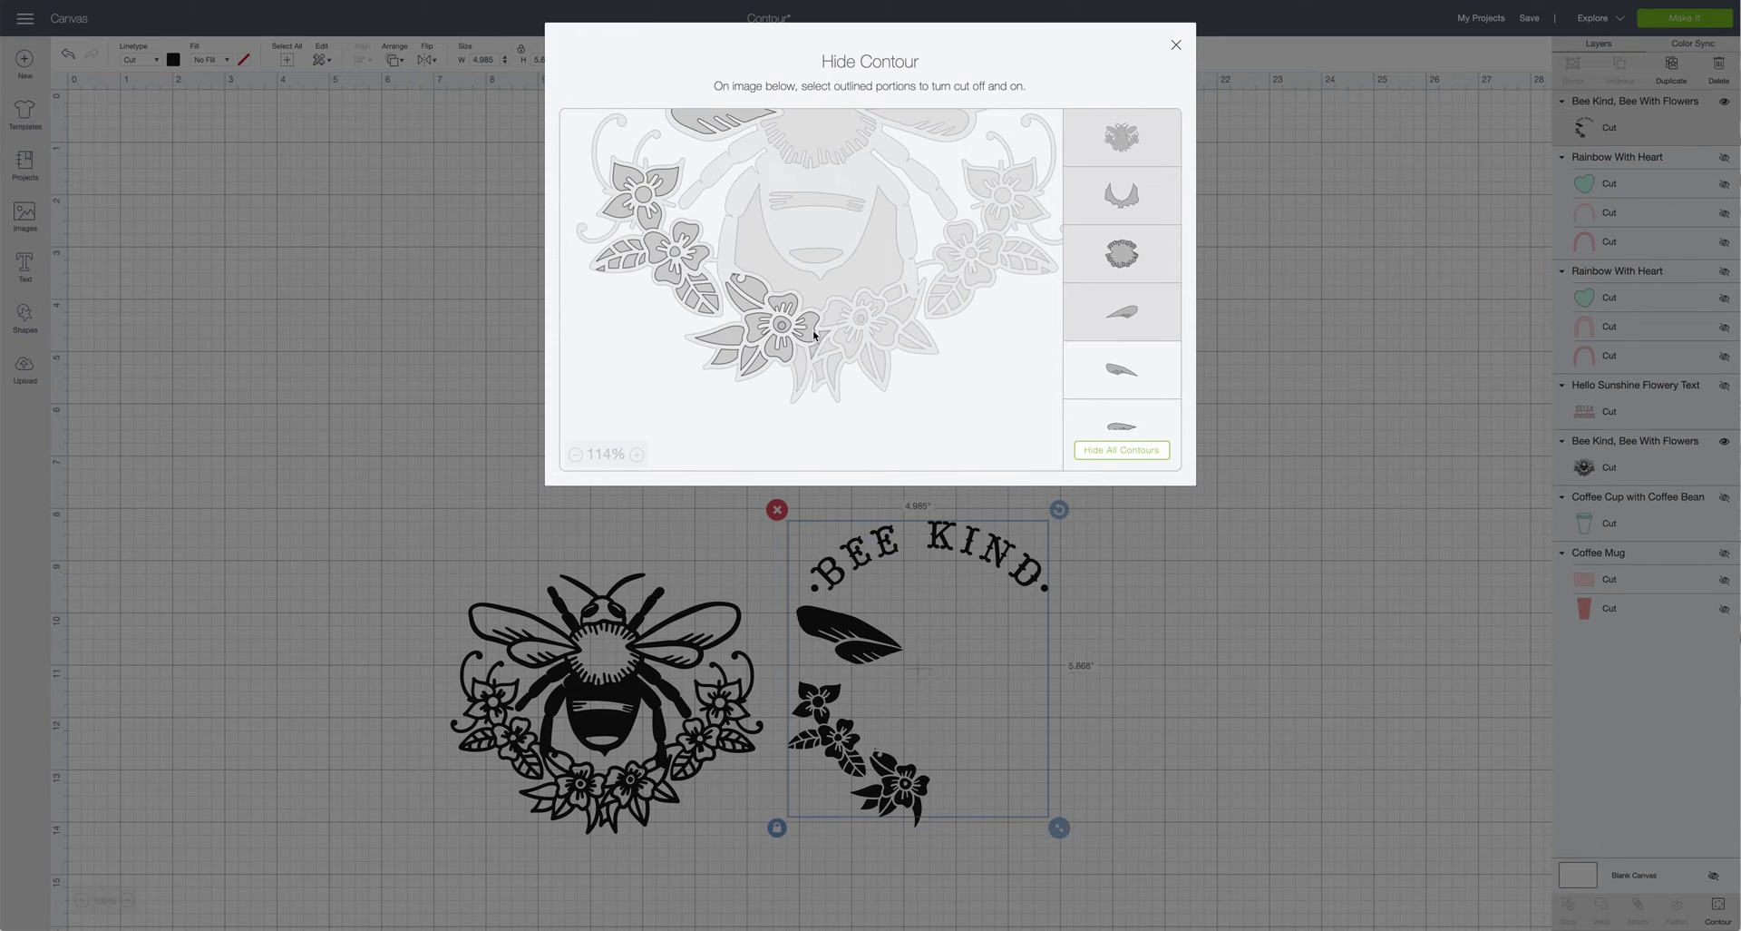
left_click(786, 329)
left_click(810, 324)
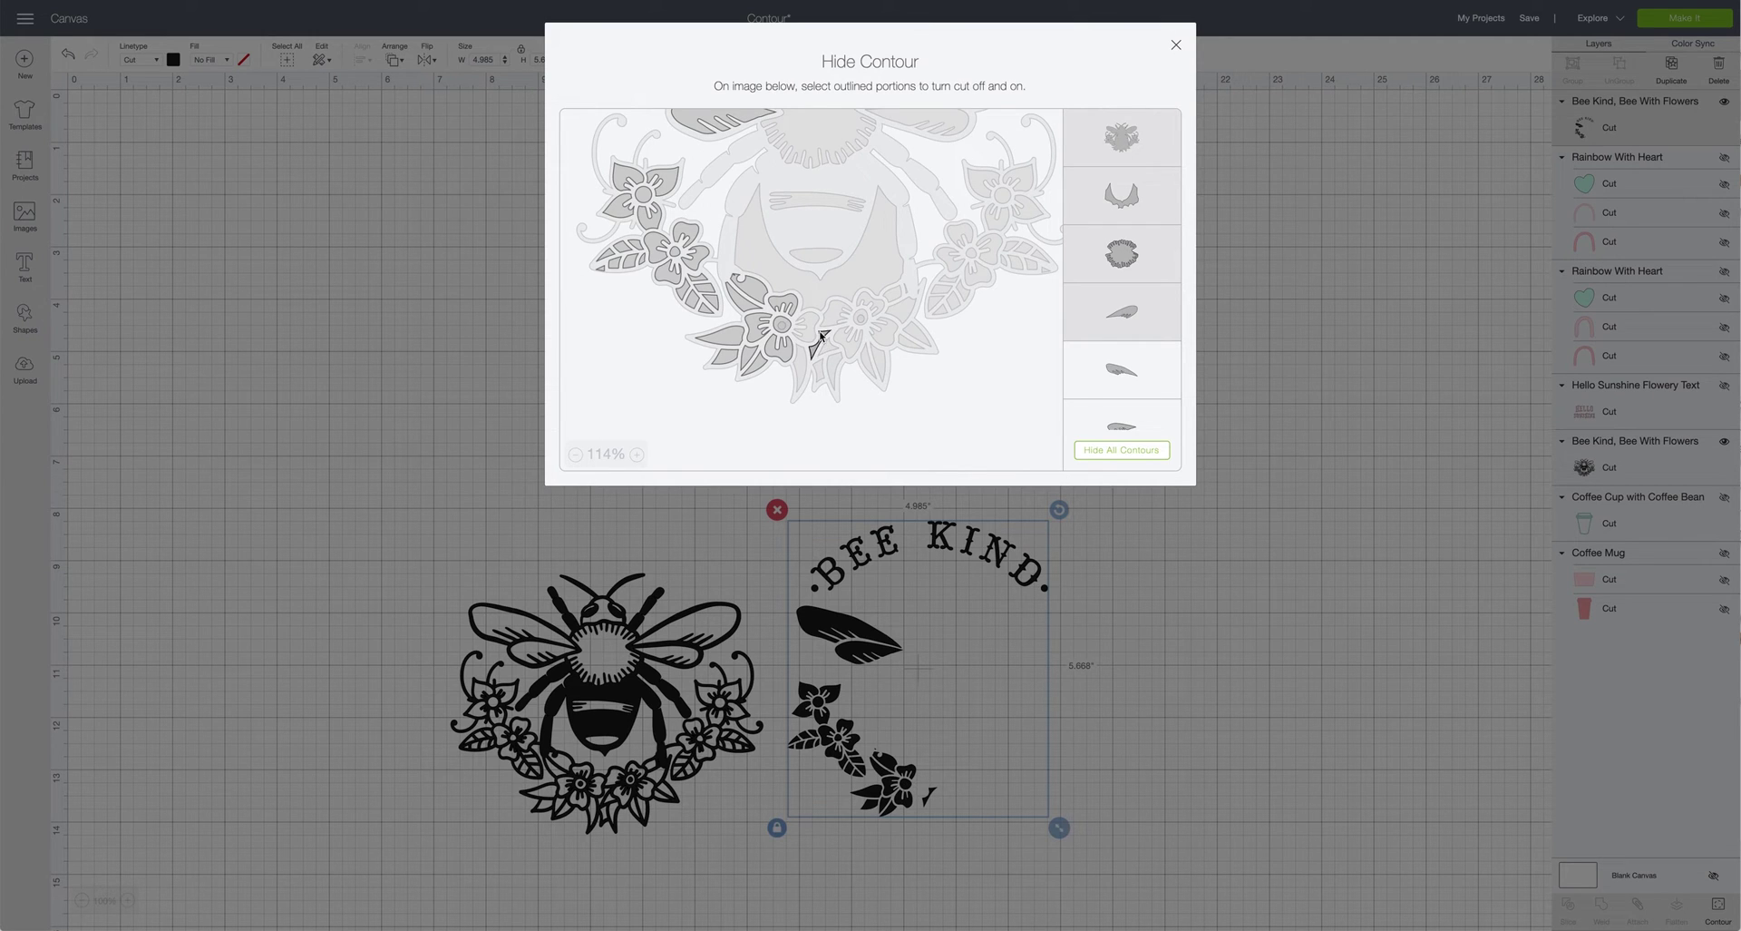
left_click(753, 291)
Hide the lower flower's petals, the leaf beside it and the remaining lower leaves
left_click(762, 359)
scroll(888, 213, "up", 4)
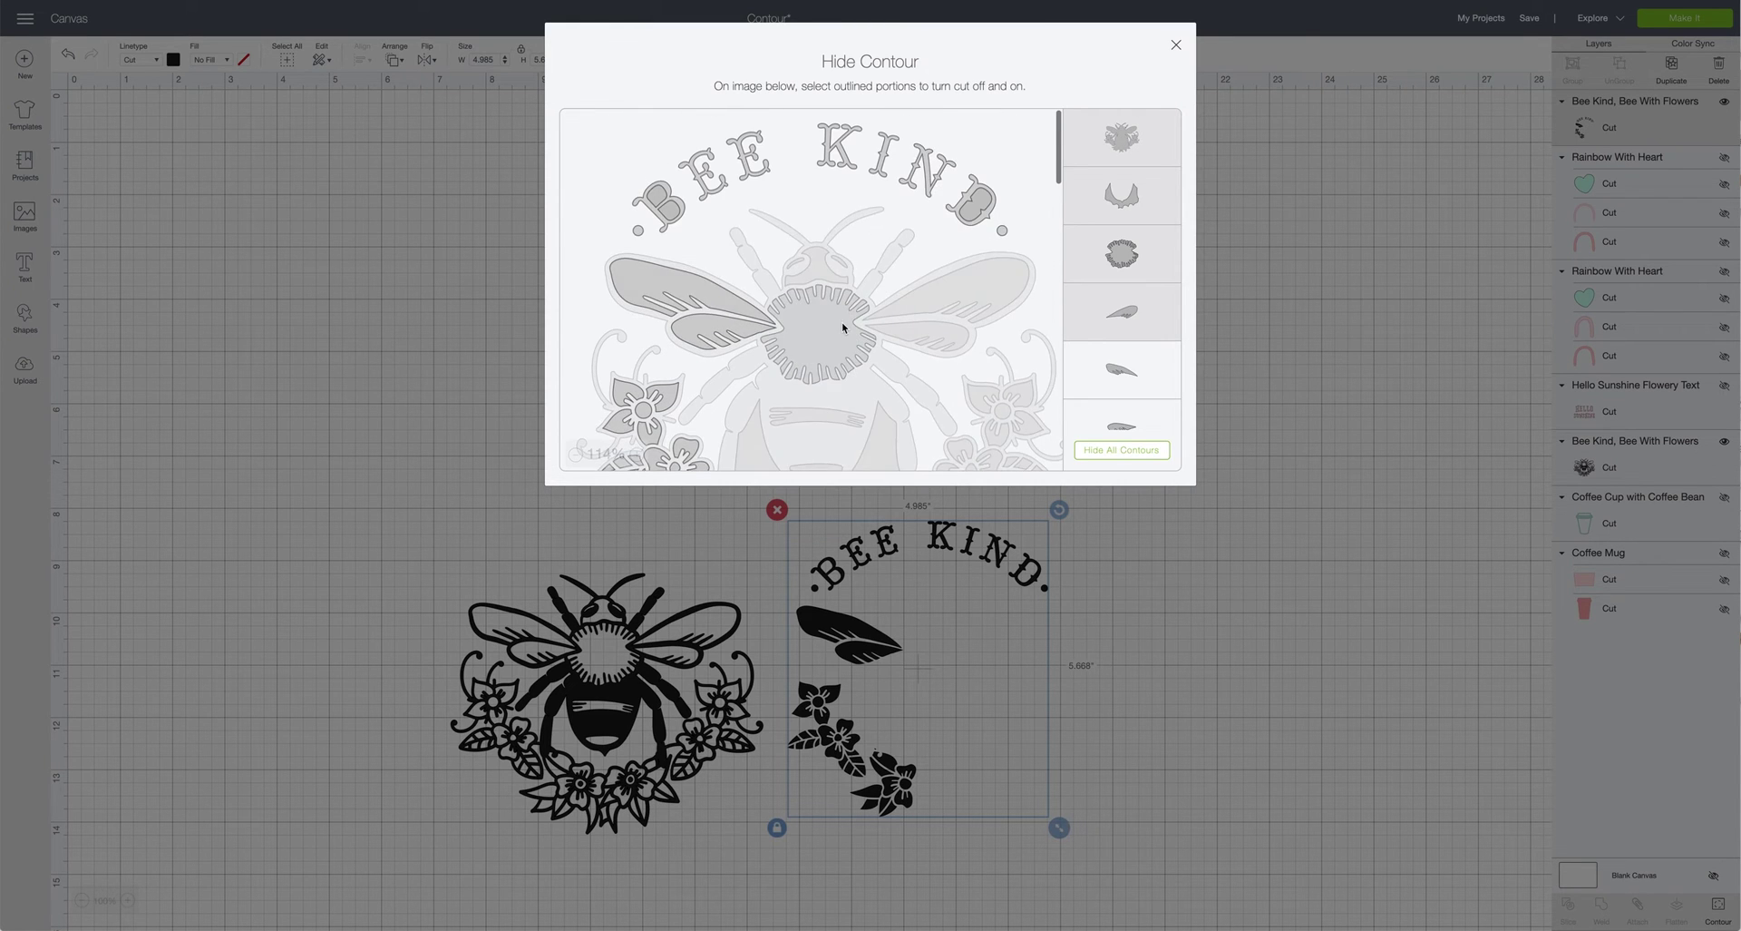
scroll(848, 327, "down", 4)
left_click(778, 319)
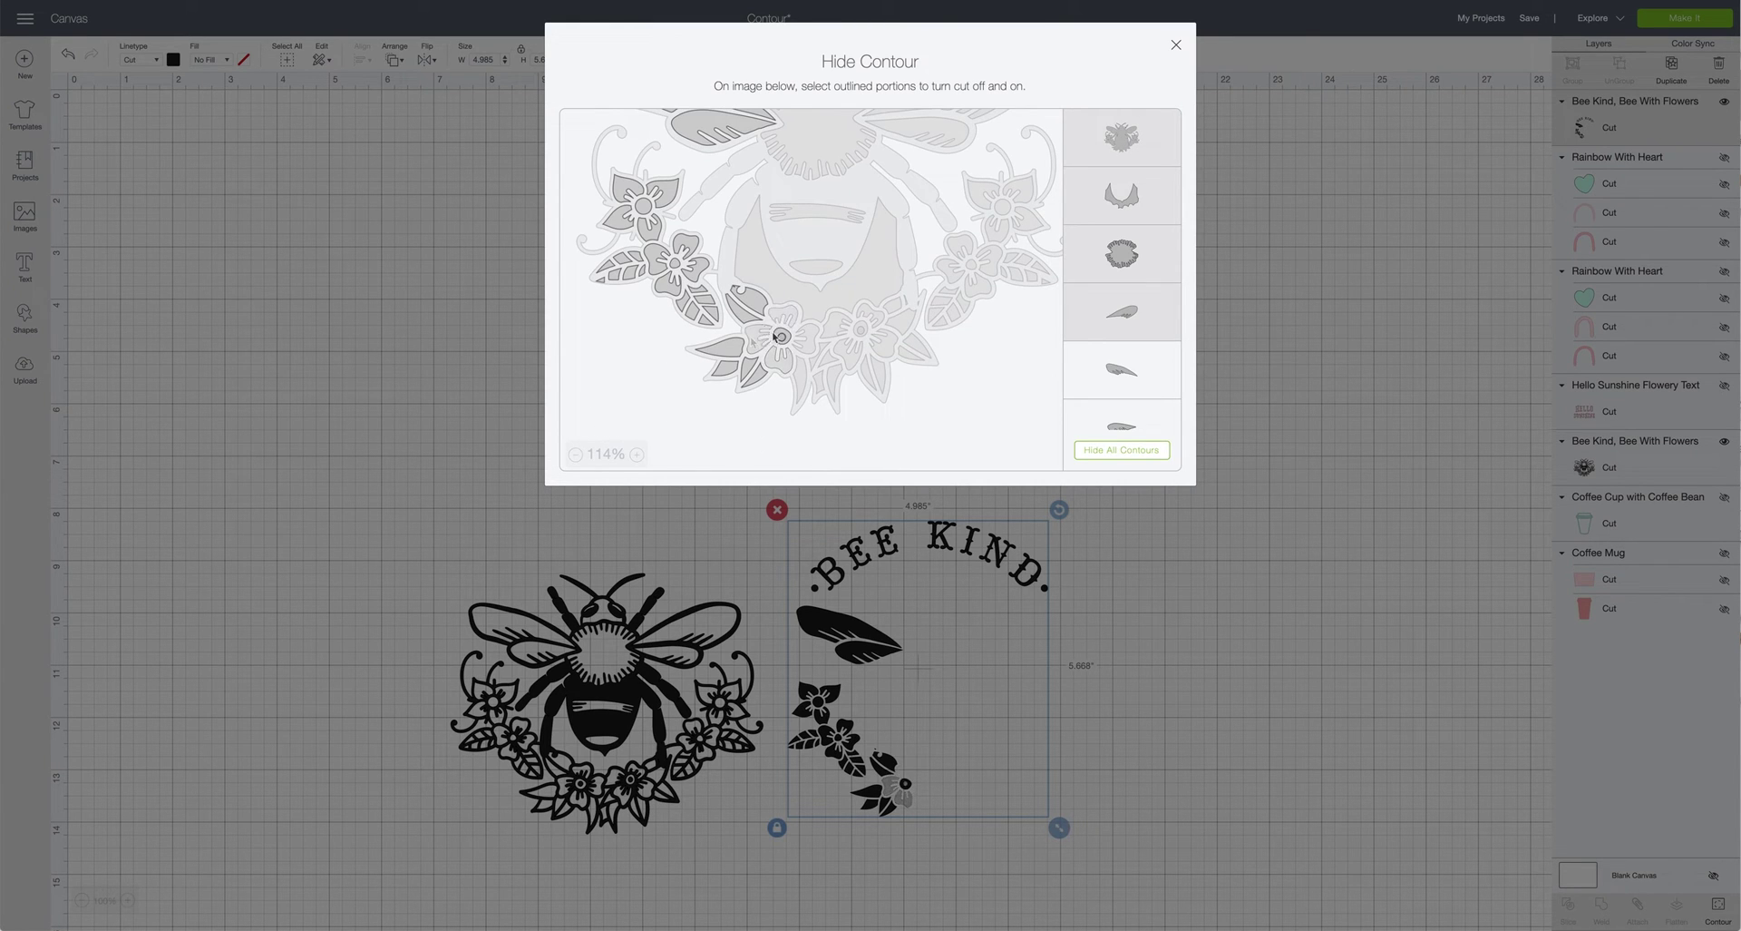
left_click(750, 305)
left_click(746, 369)
left_click(731, 368)
left_click(751, 379)
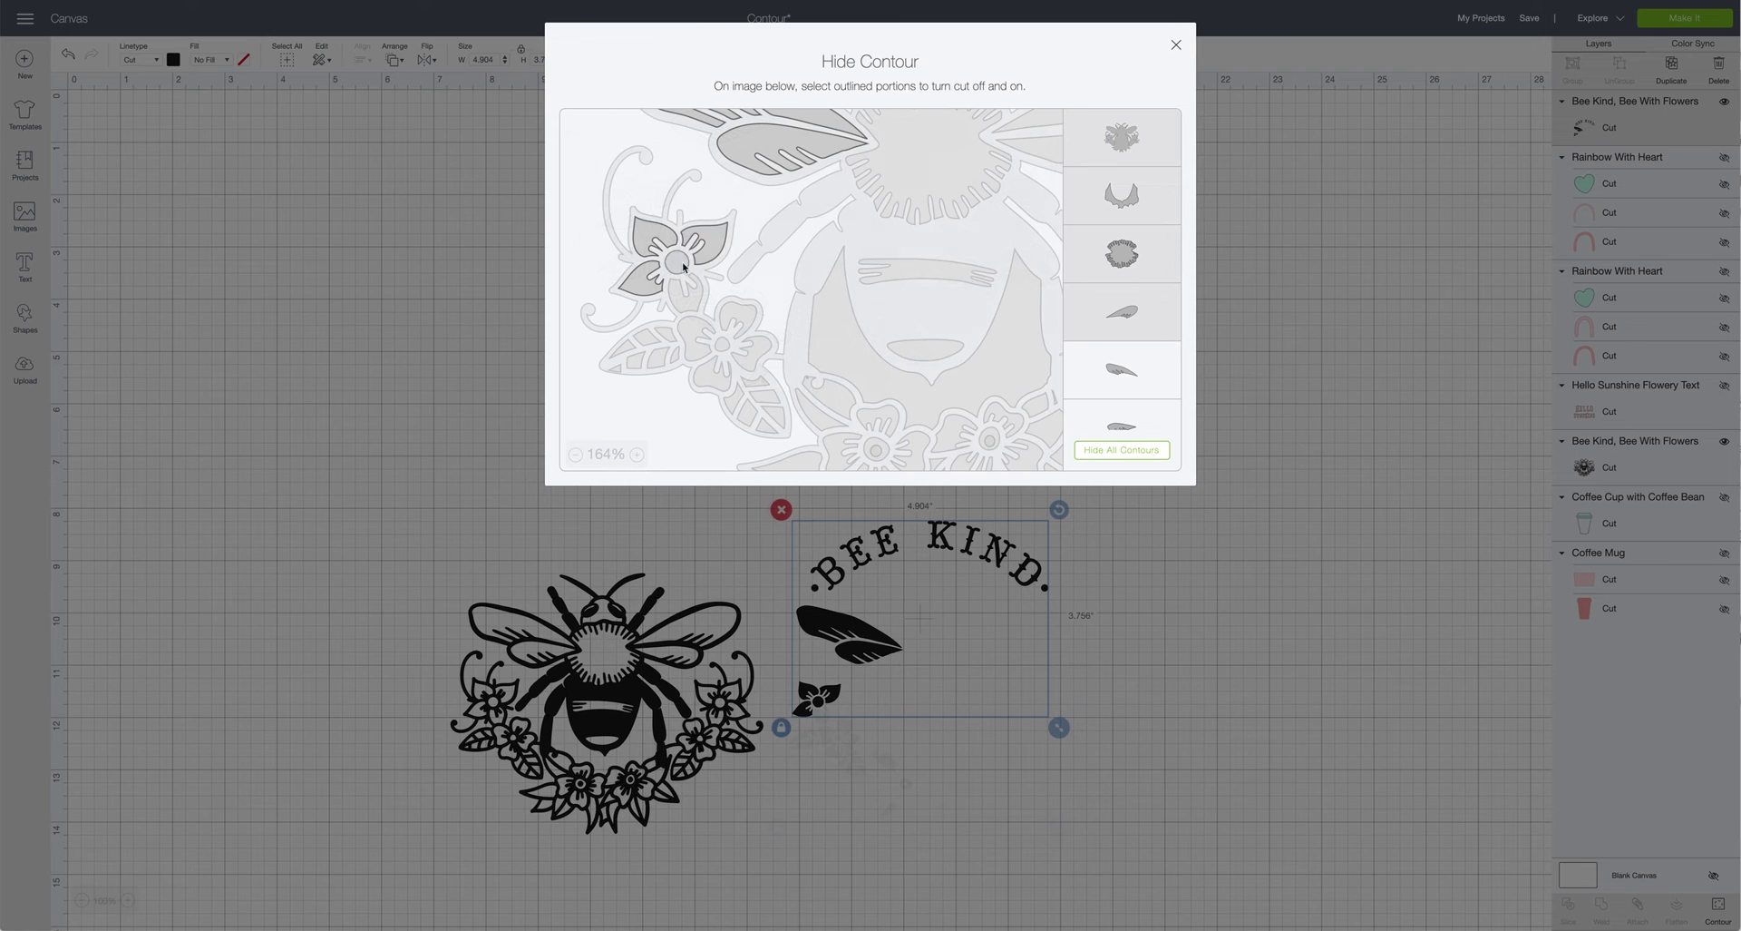
Hide the last flower-cluster pieces and leaves, leaving only the curved BEE KIND text
left_click(697, 240)
left_click(668, 243)
left_click(647, 289)
left_click(646, 289)
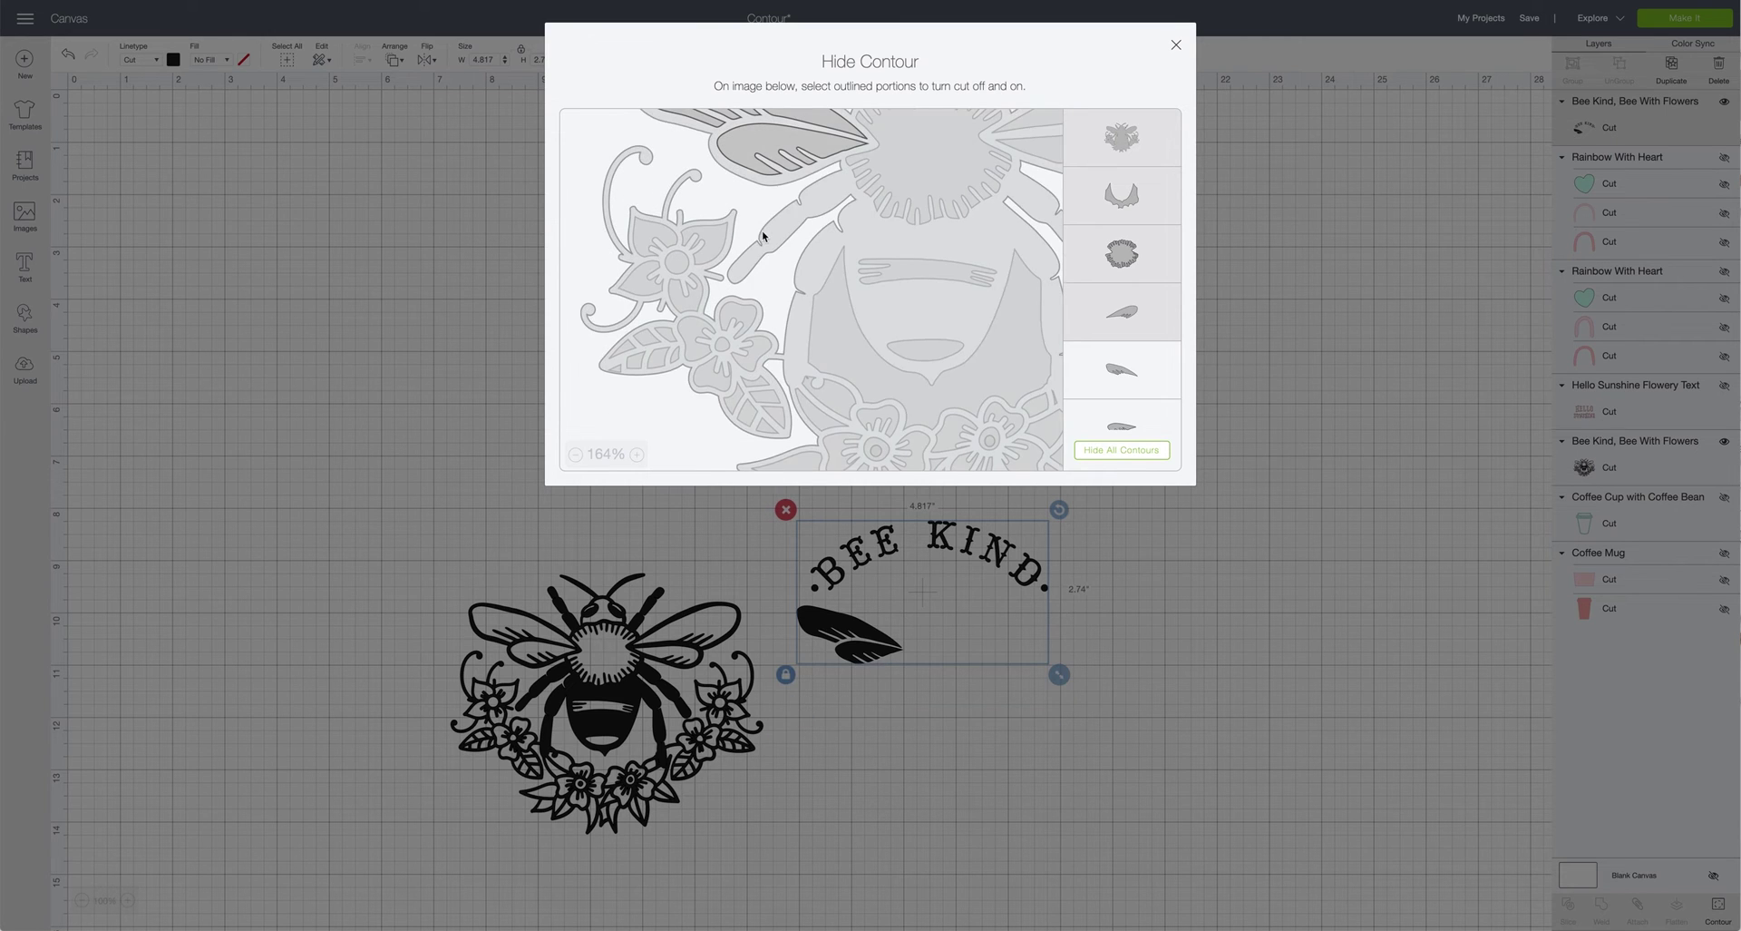
scroll(726, 272, "up", 3)
left_click(766, 257)
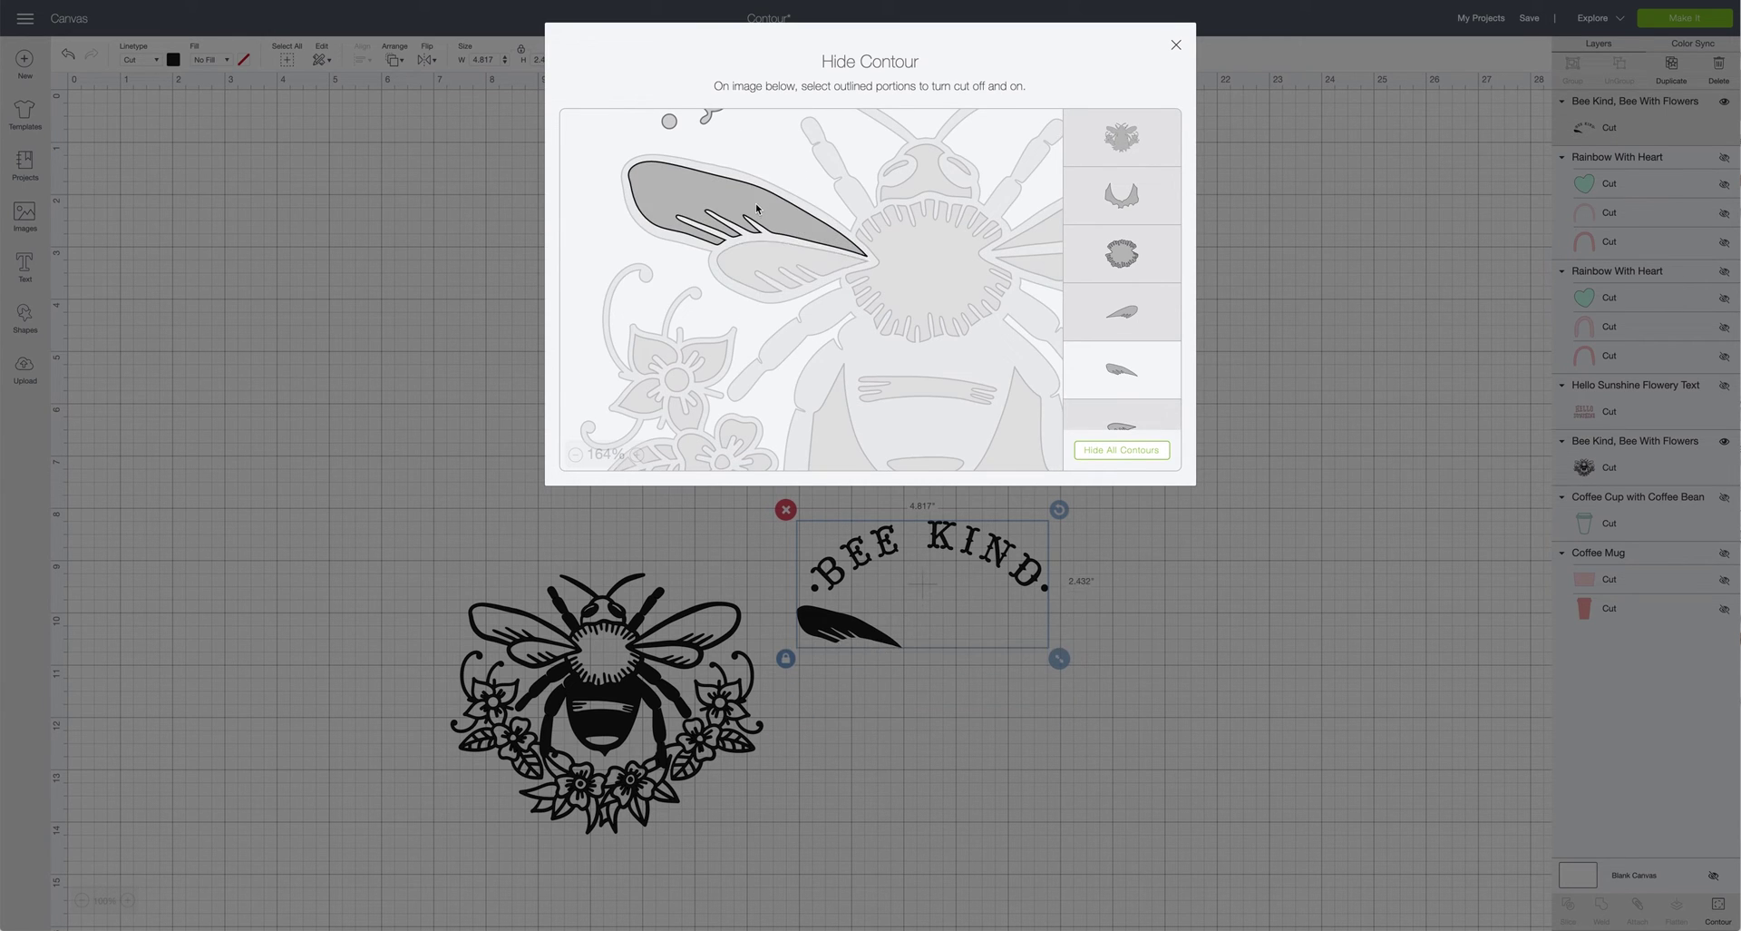
left_click(699, 190)
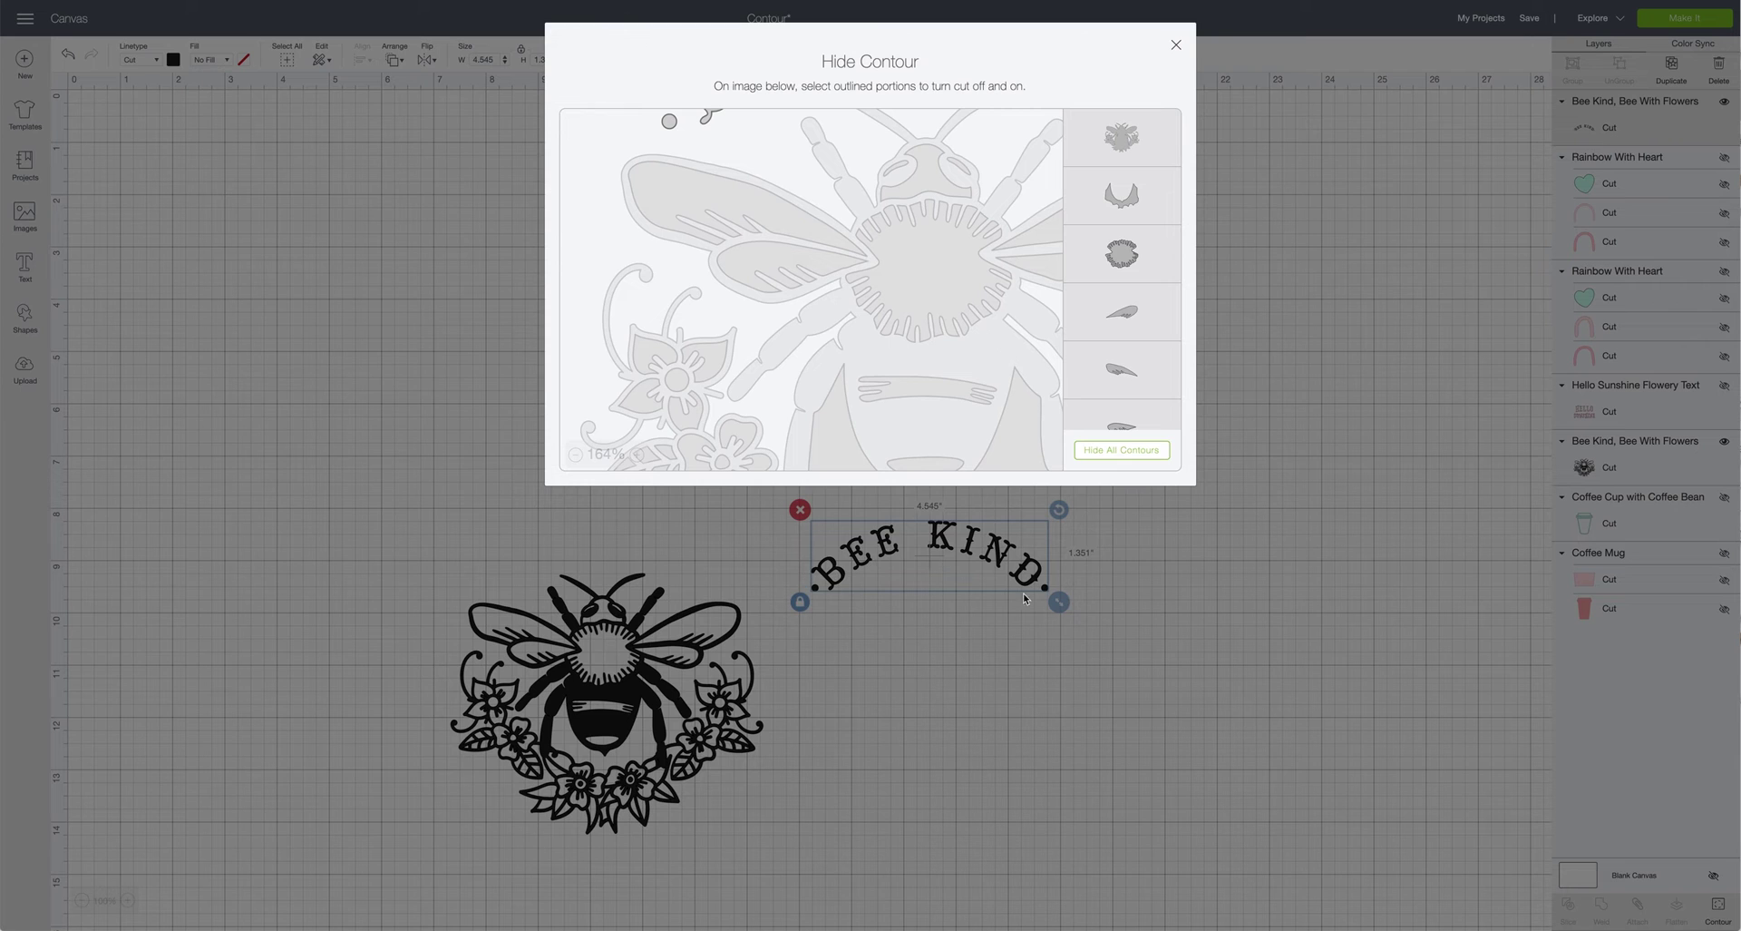
left_click(1175, 46)
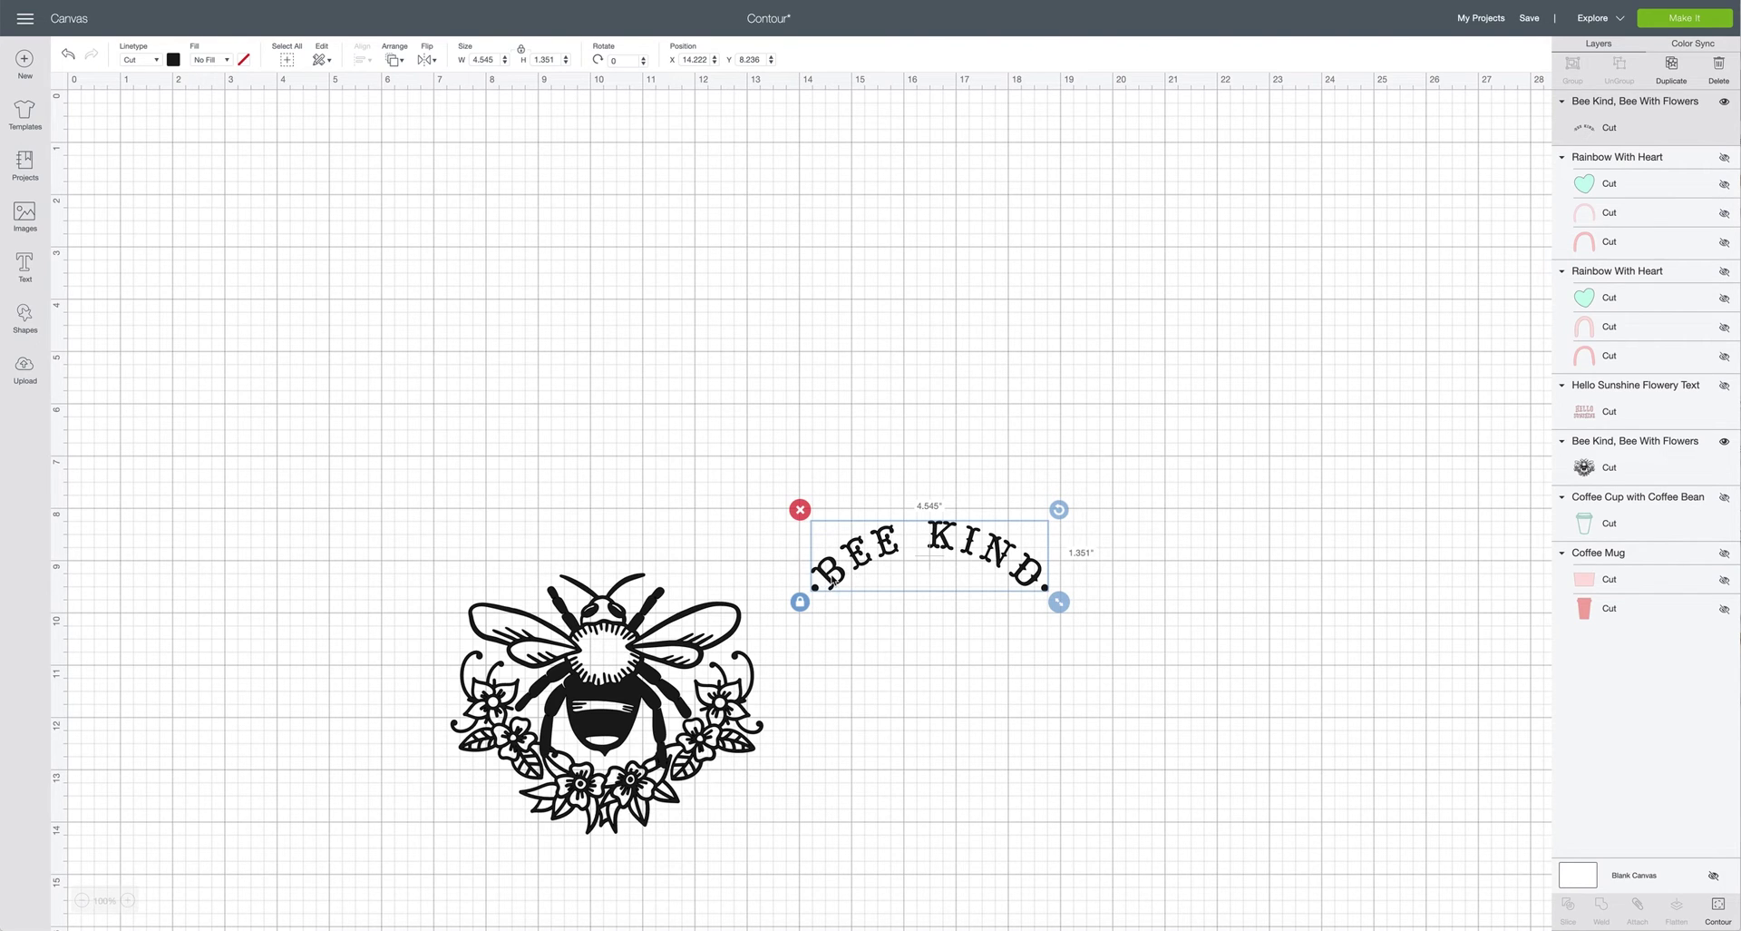
Move the BEE KIND text above the bee, colour the text teal and the bee pink
scroll(829, 588, "right", 1)
scroll(830, 575, "left", 1)
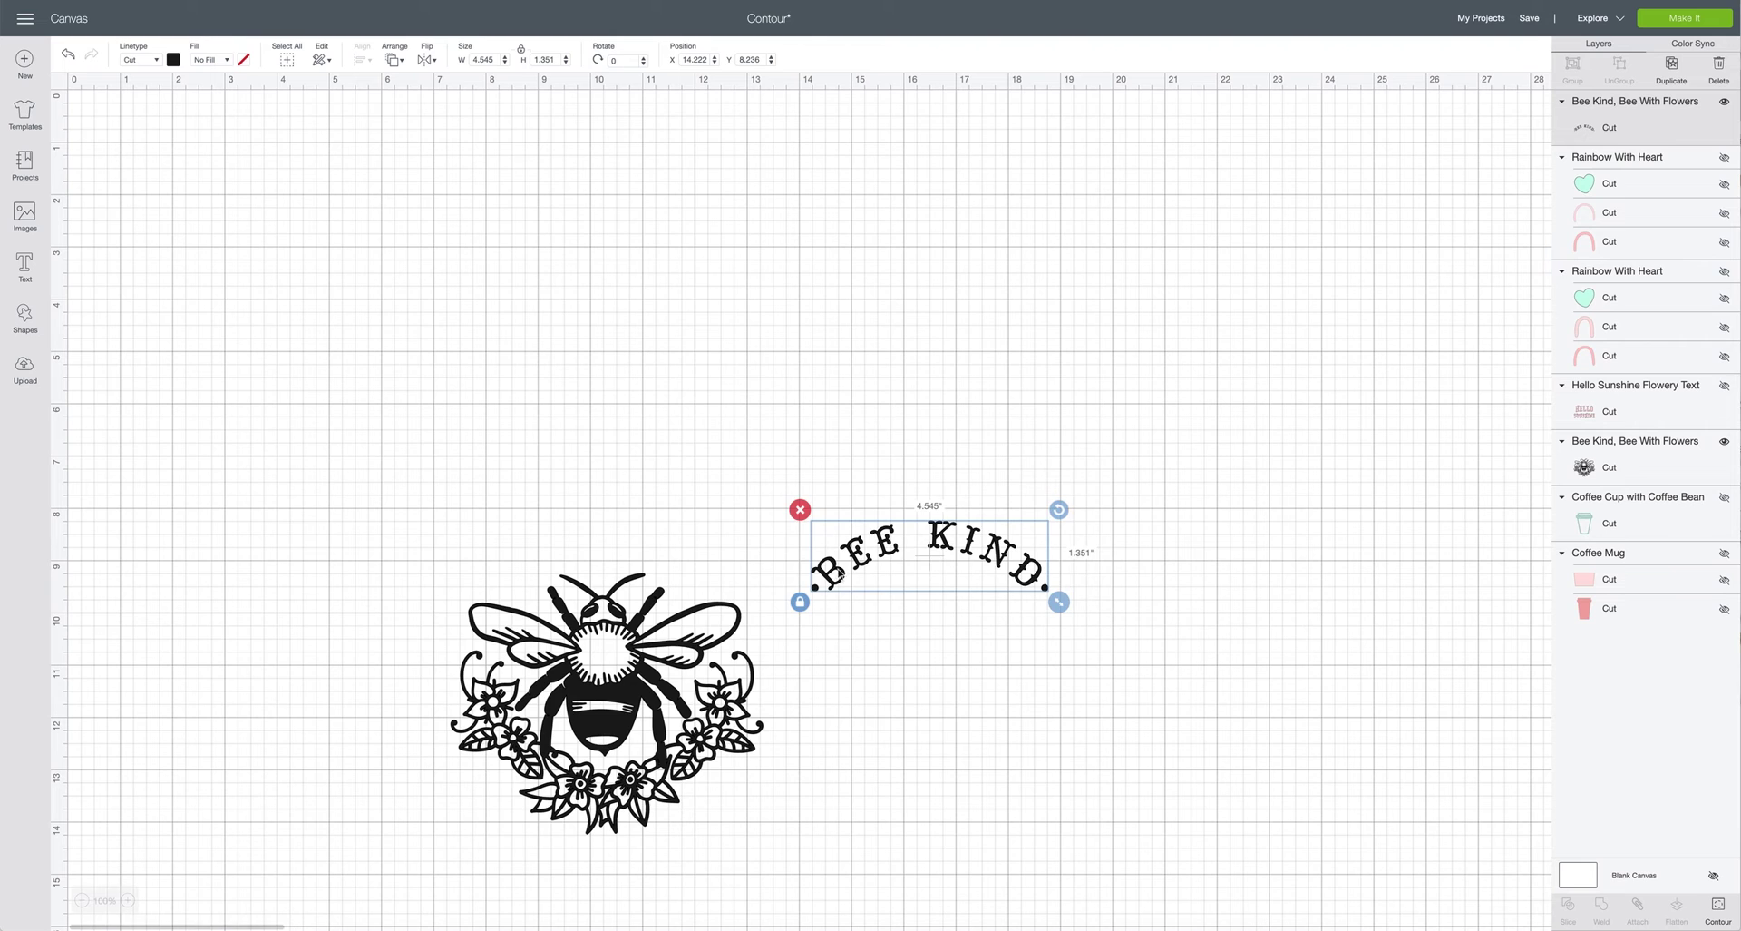
left_click_drag(835, 574, 525, 573)
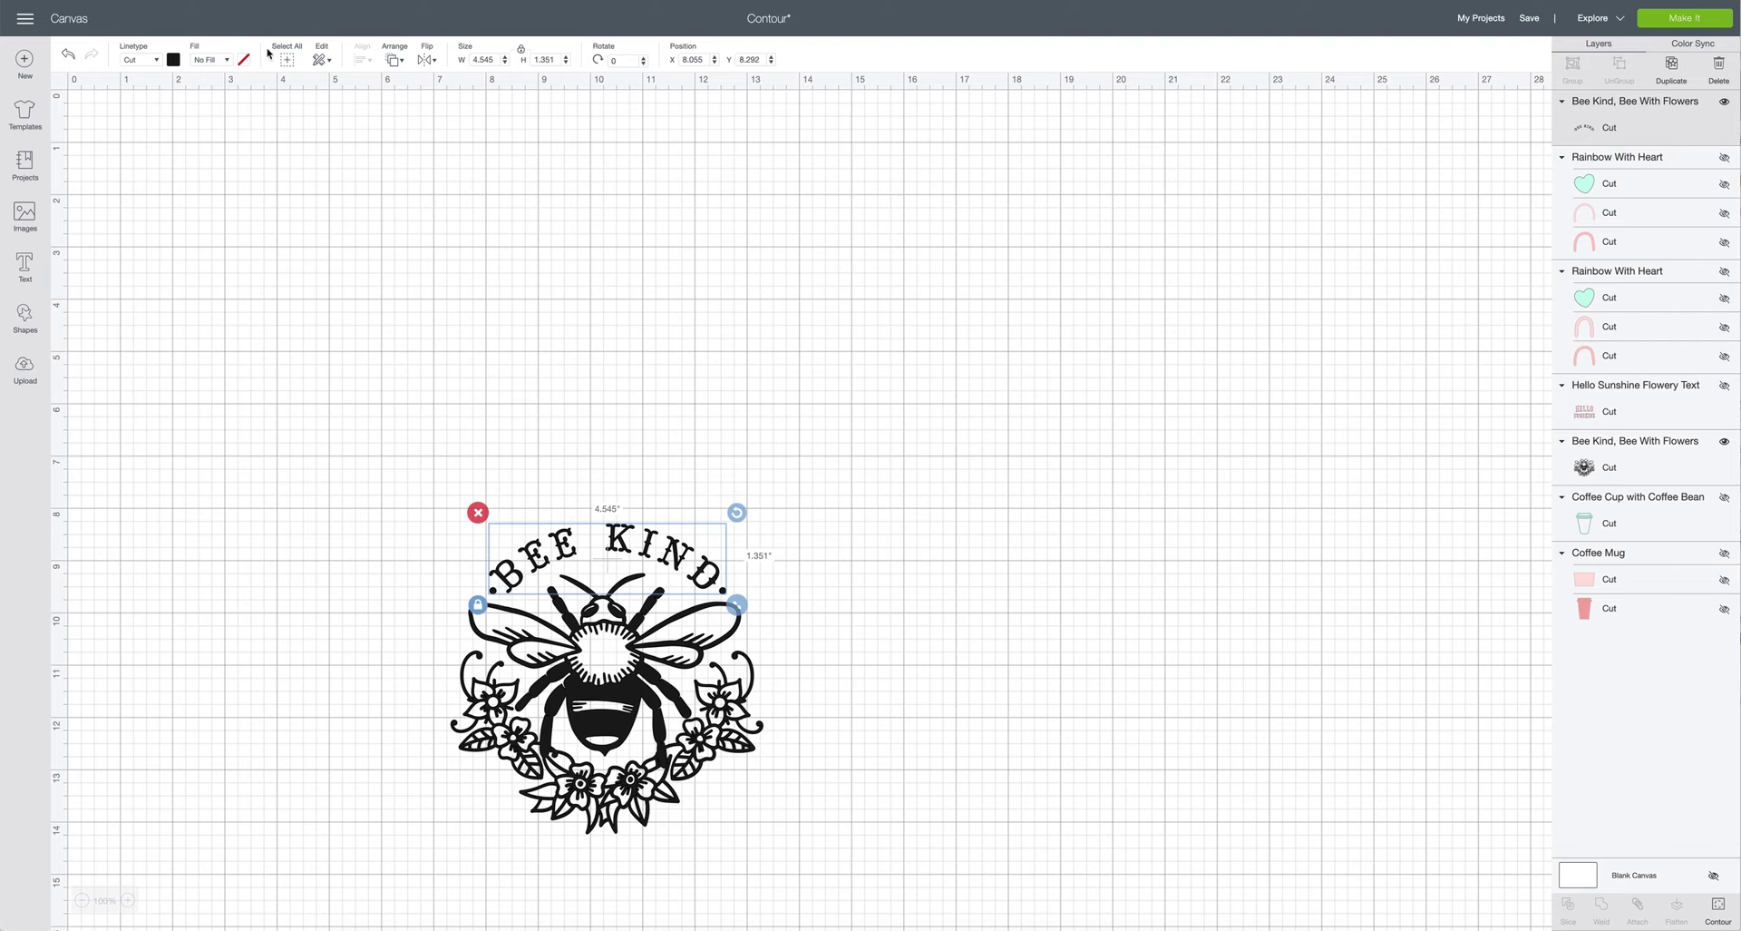
left_click(172, 60)
left_click(225, 111)
left_click(646, 695)
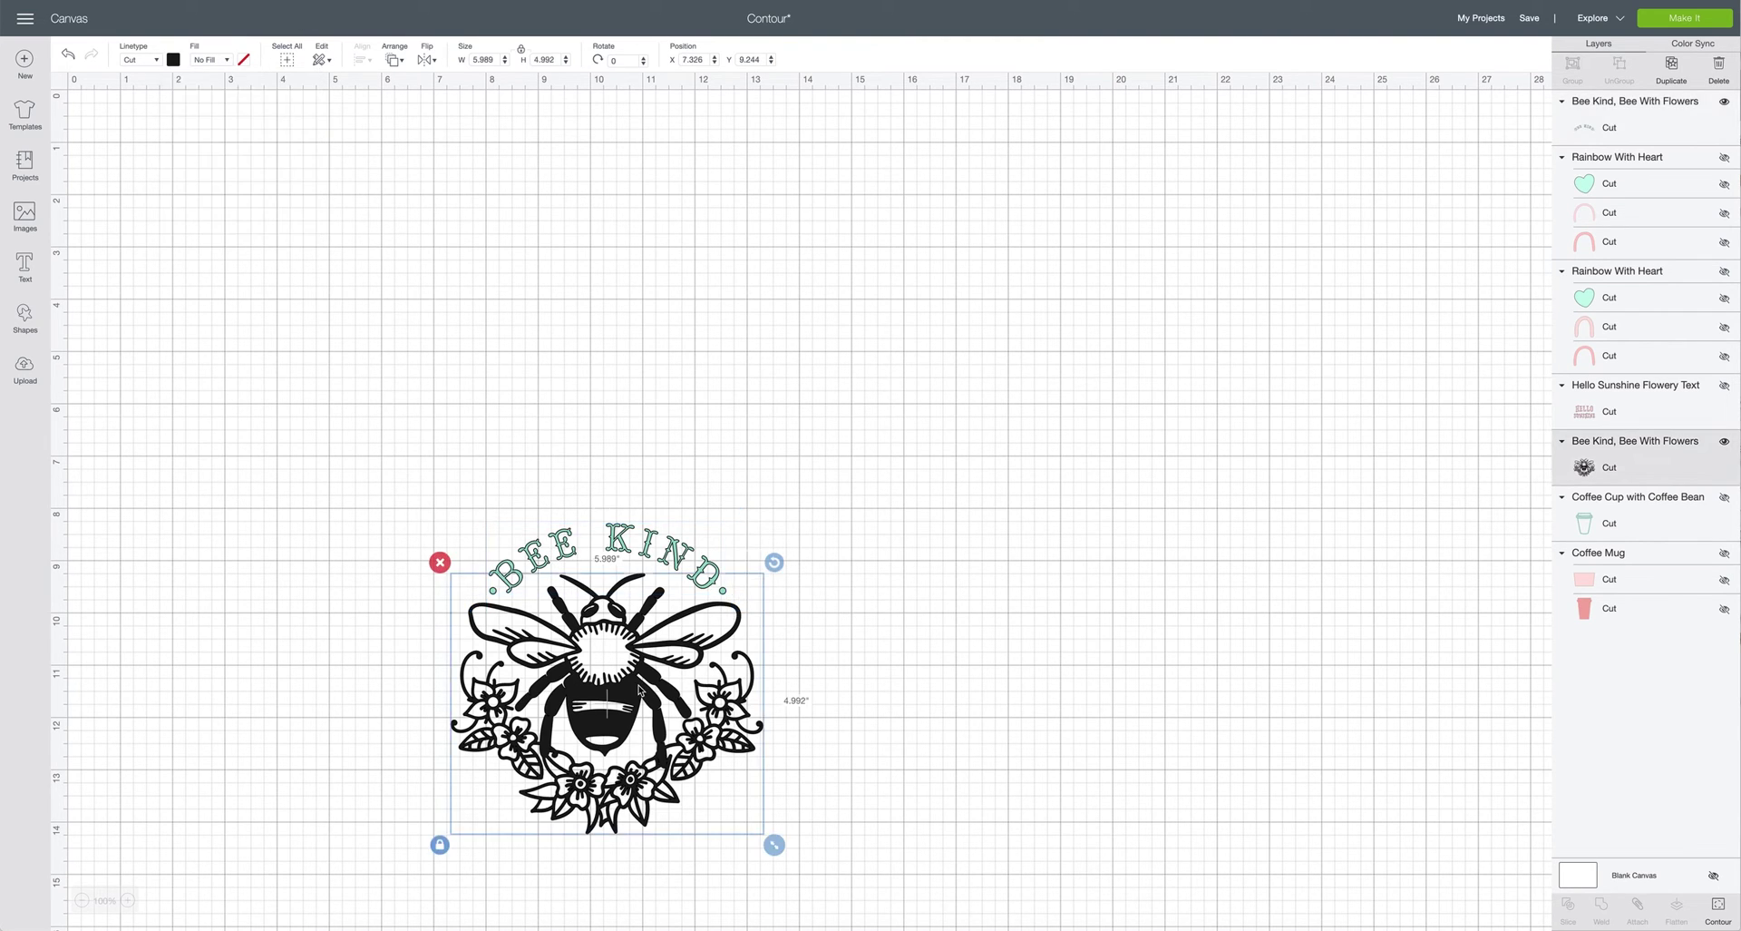
left_click(173, 60)
left_click(188, 111)
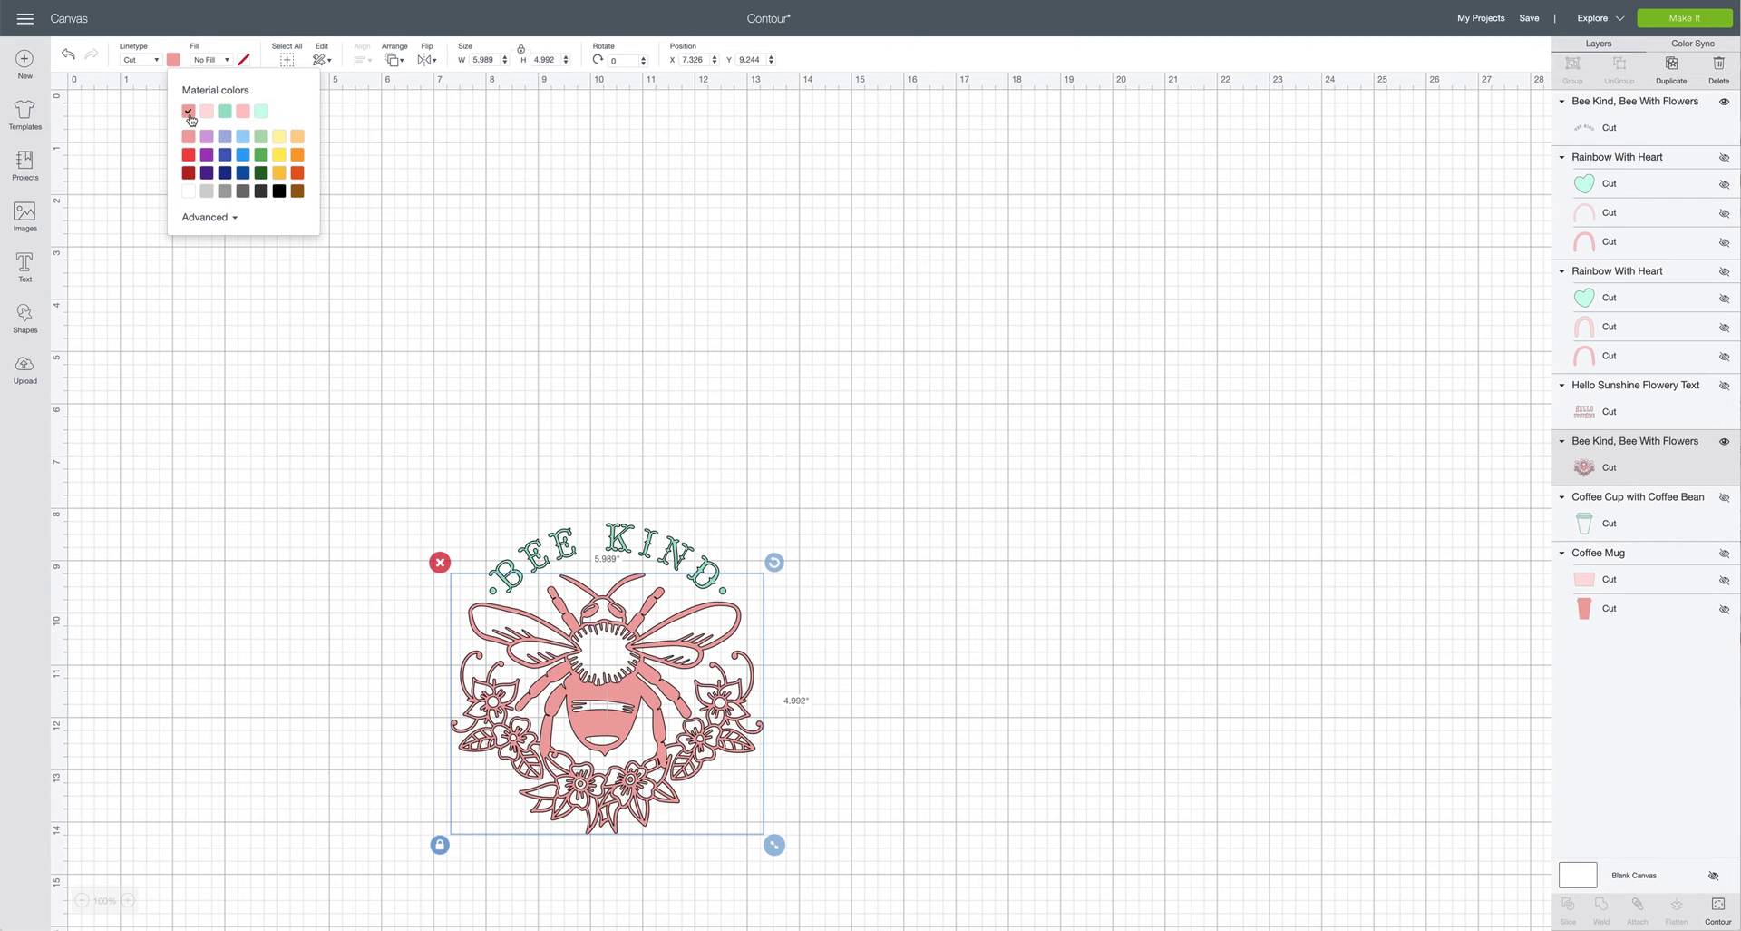
Select the text and bee together, move the combined design up-right, and enlarge it
left_click_drag(476, 465, 759, 839)
left_click_drag(676, 707, 792, 493)
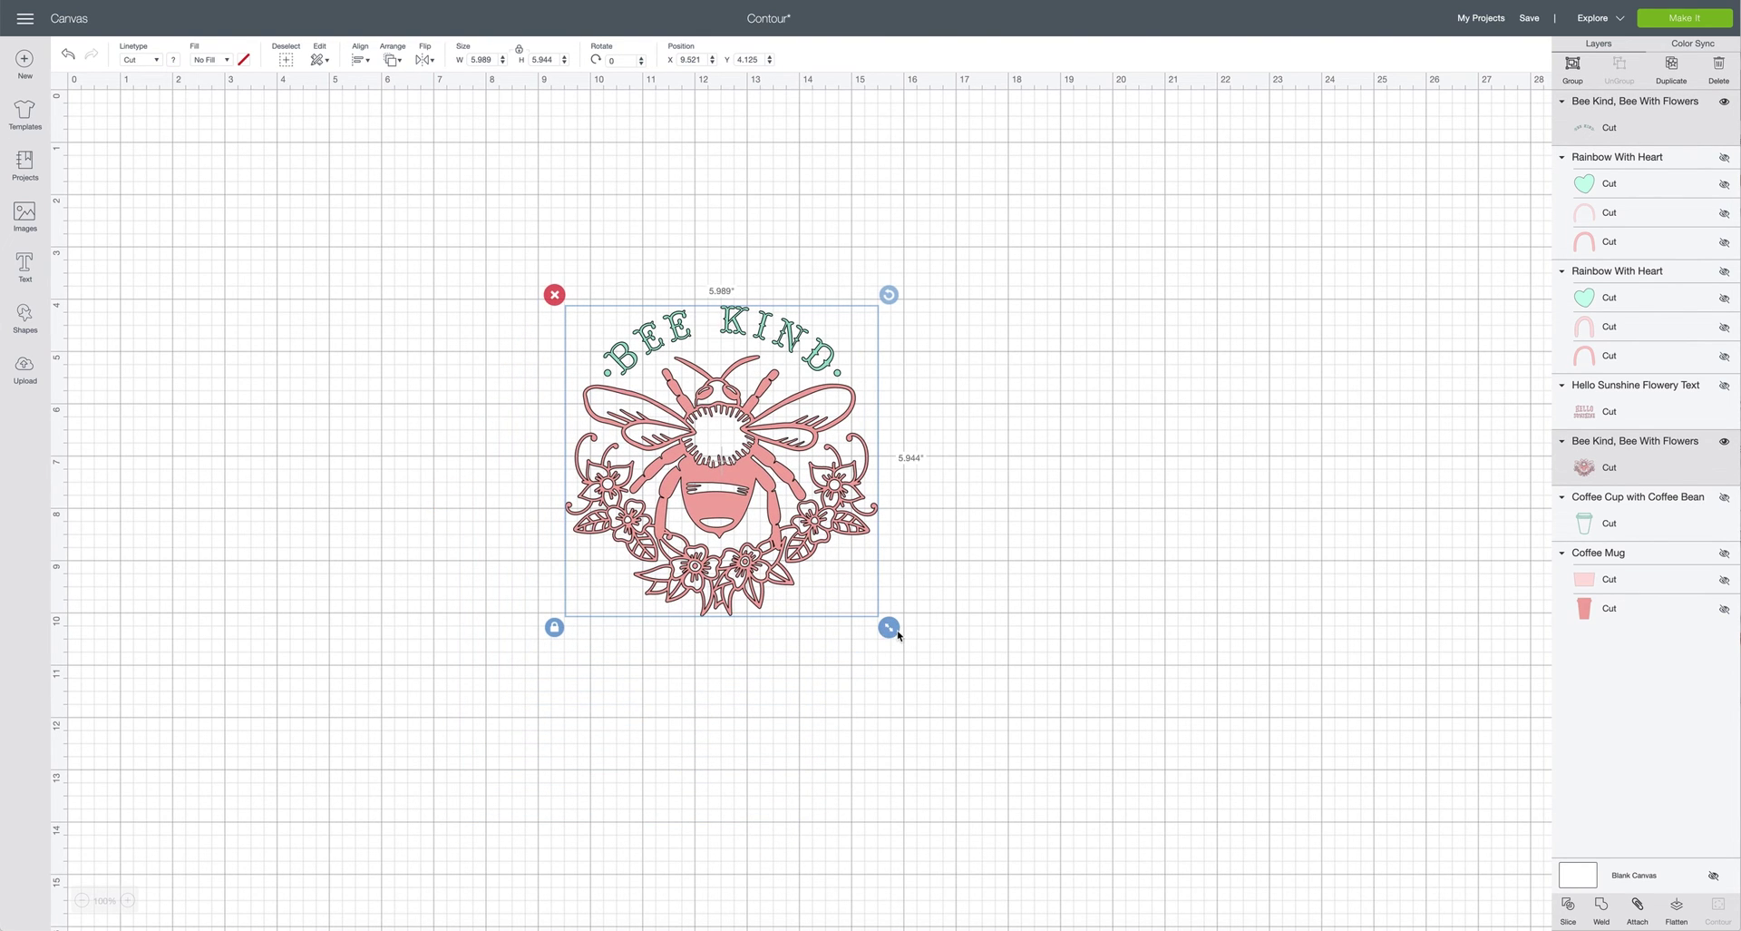
left_click_drag(893, 631, 1036, 720)
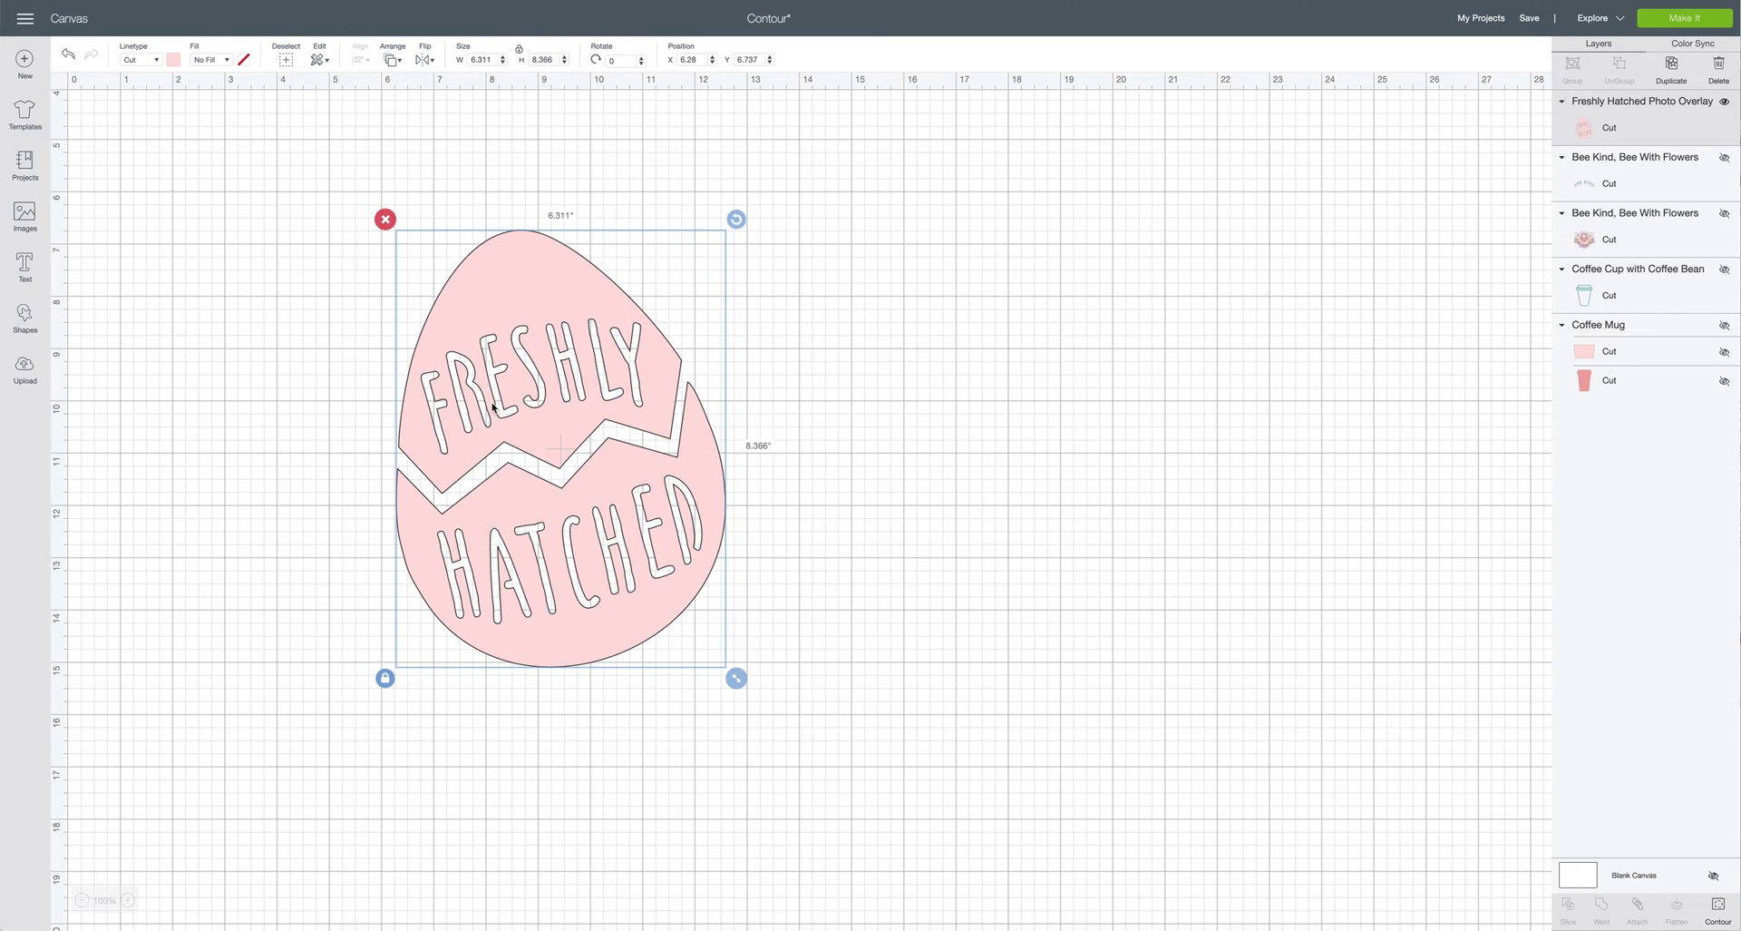
Hide all contours of the Freshly Hatched egg, then restore its top shell piece
scroll(728, 413, "up", 5)
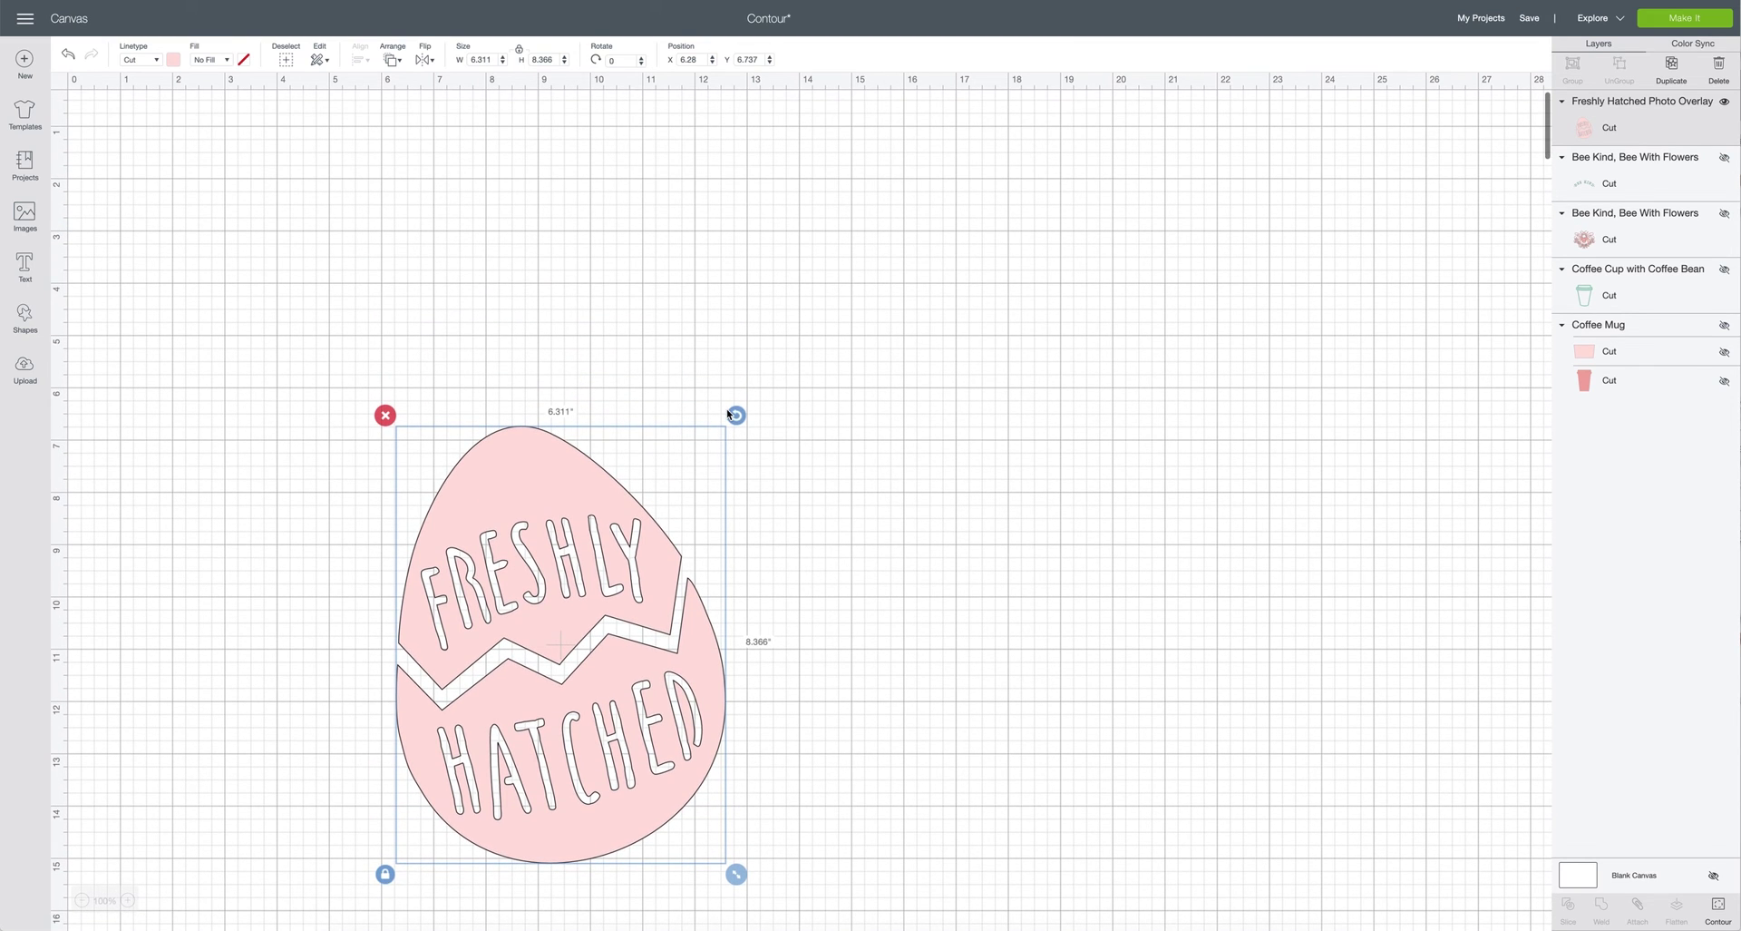
left_click(1719, 907)
left_click(575, 454)
left_click(575, 454)
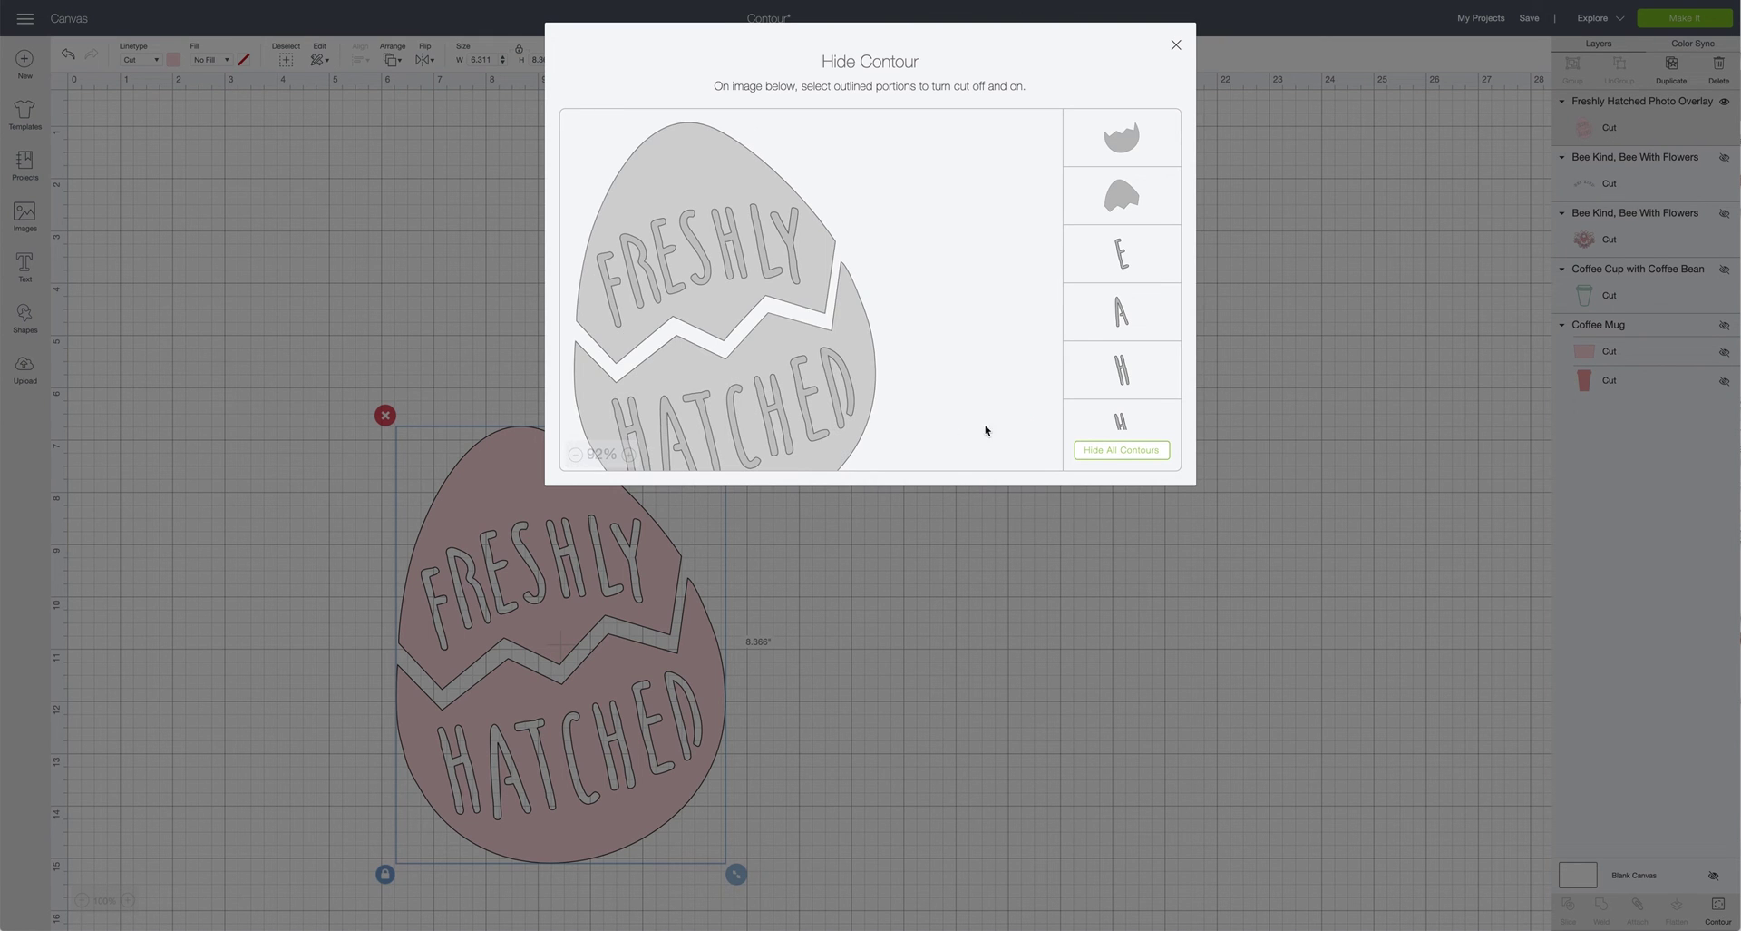
left_click(1121, 450)
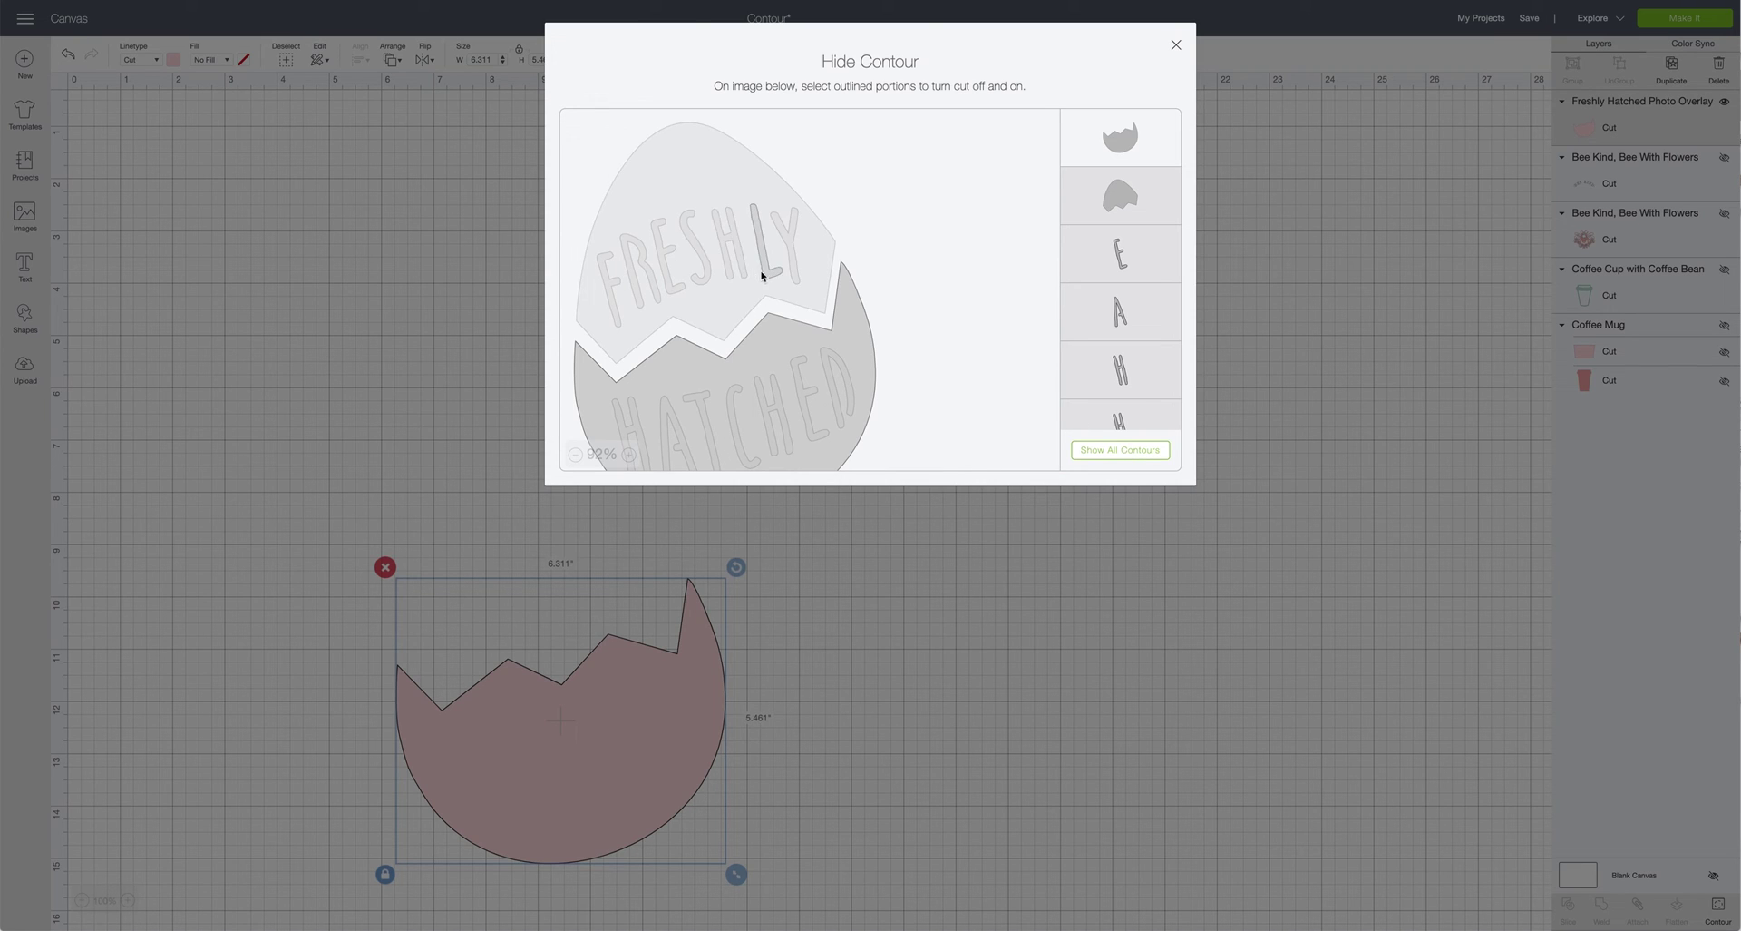
left_click(1104, 206)
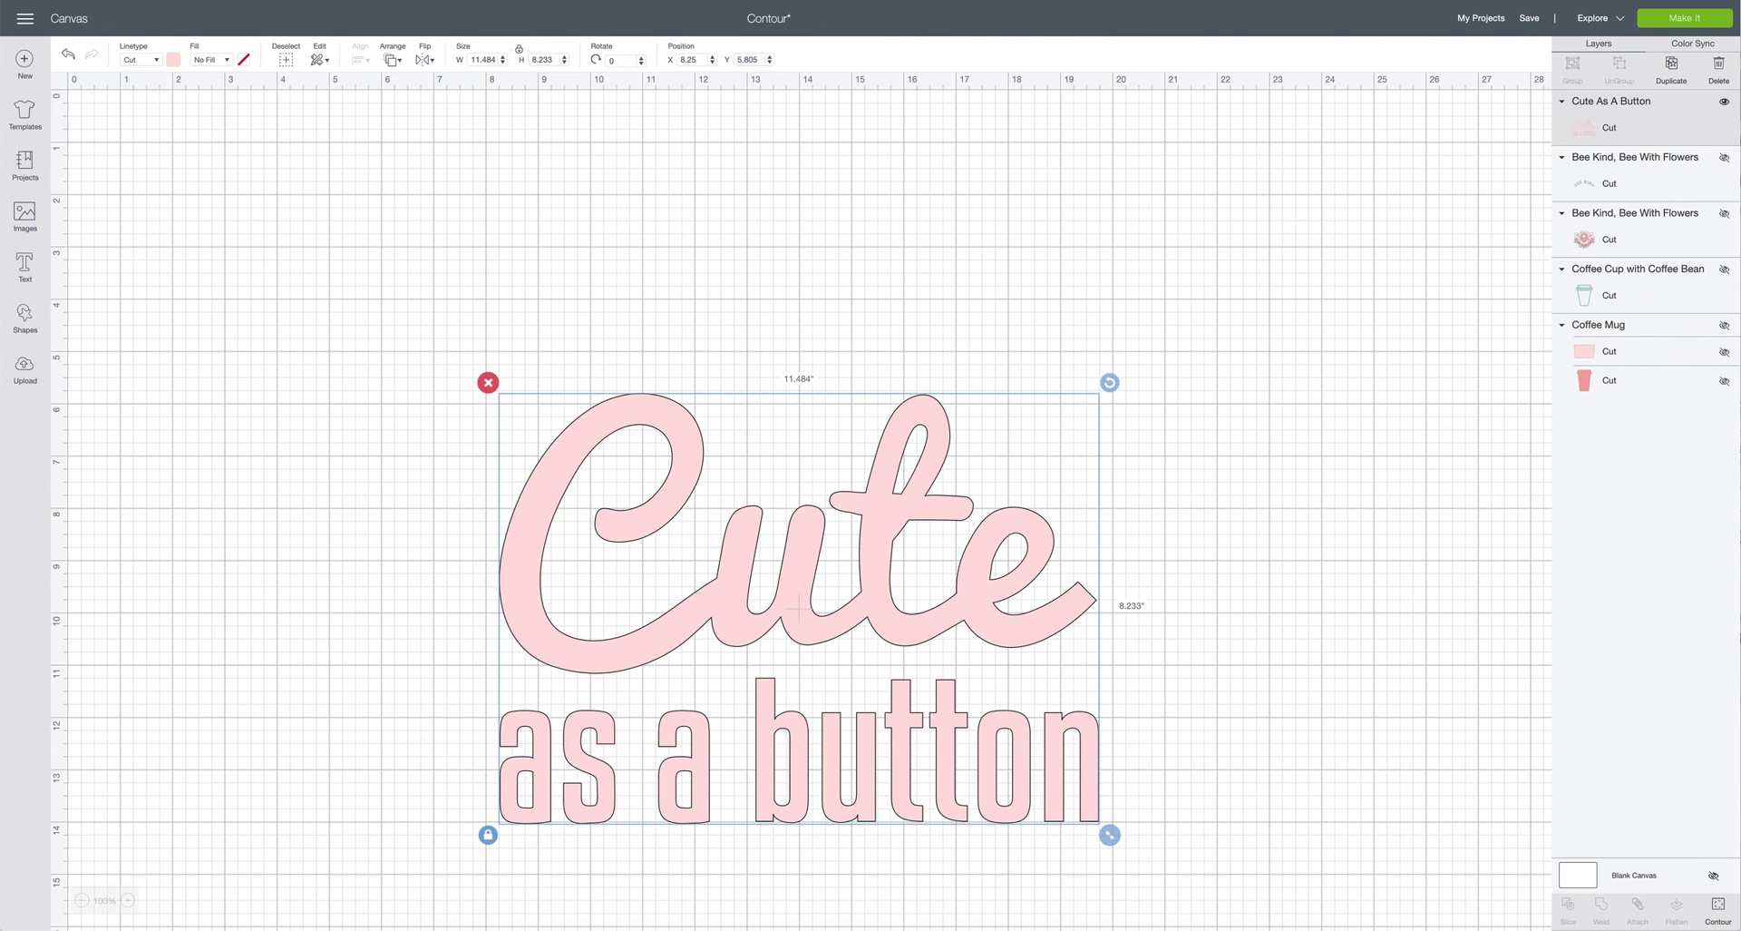
Hide all Cute As A Button contours, then select the Coffee Mug and green coffee cup
left_click(1718, 907)
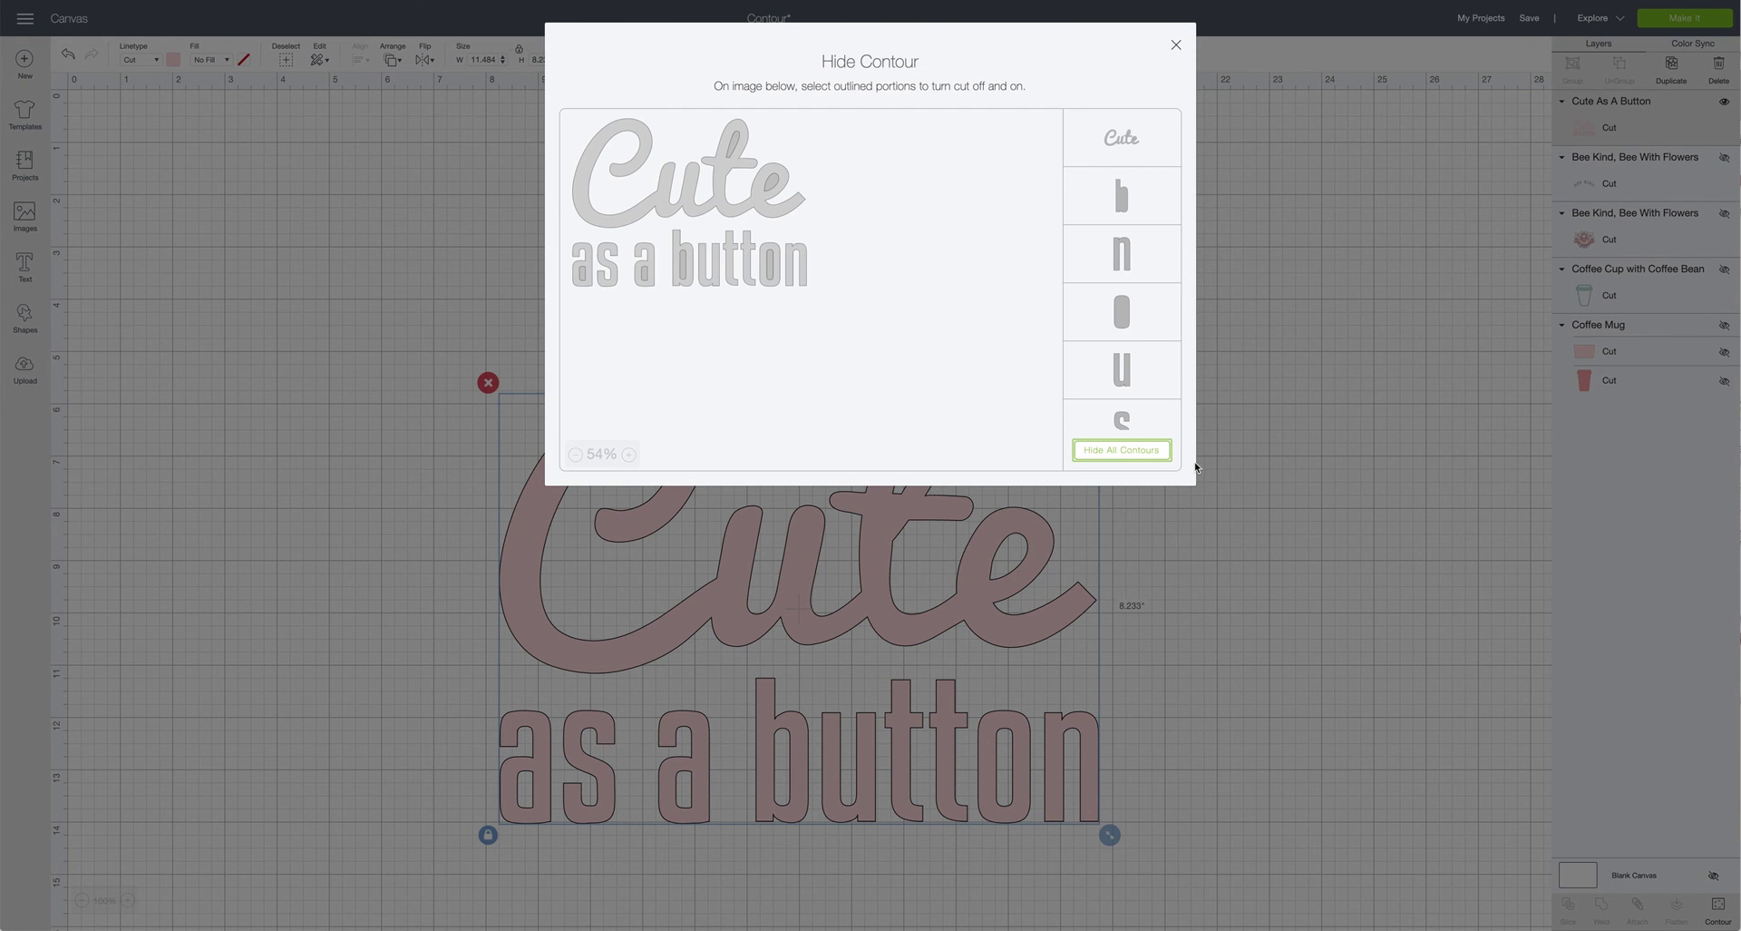
left_click(1131, 456)
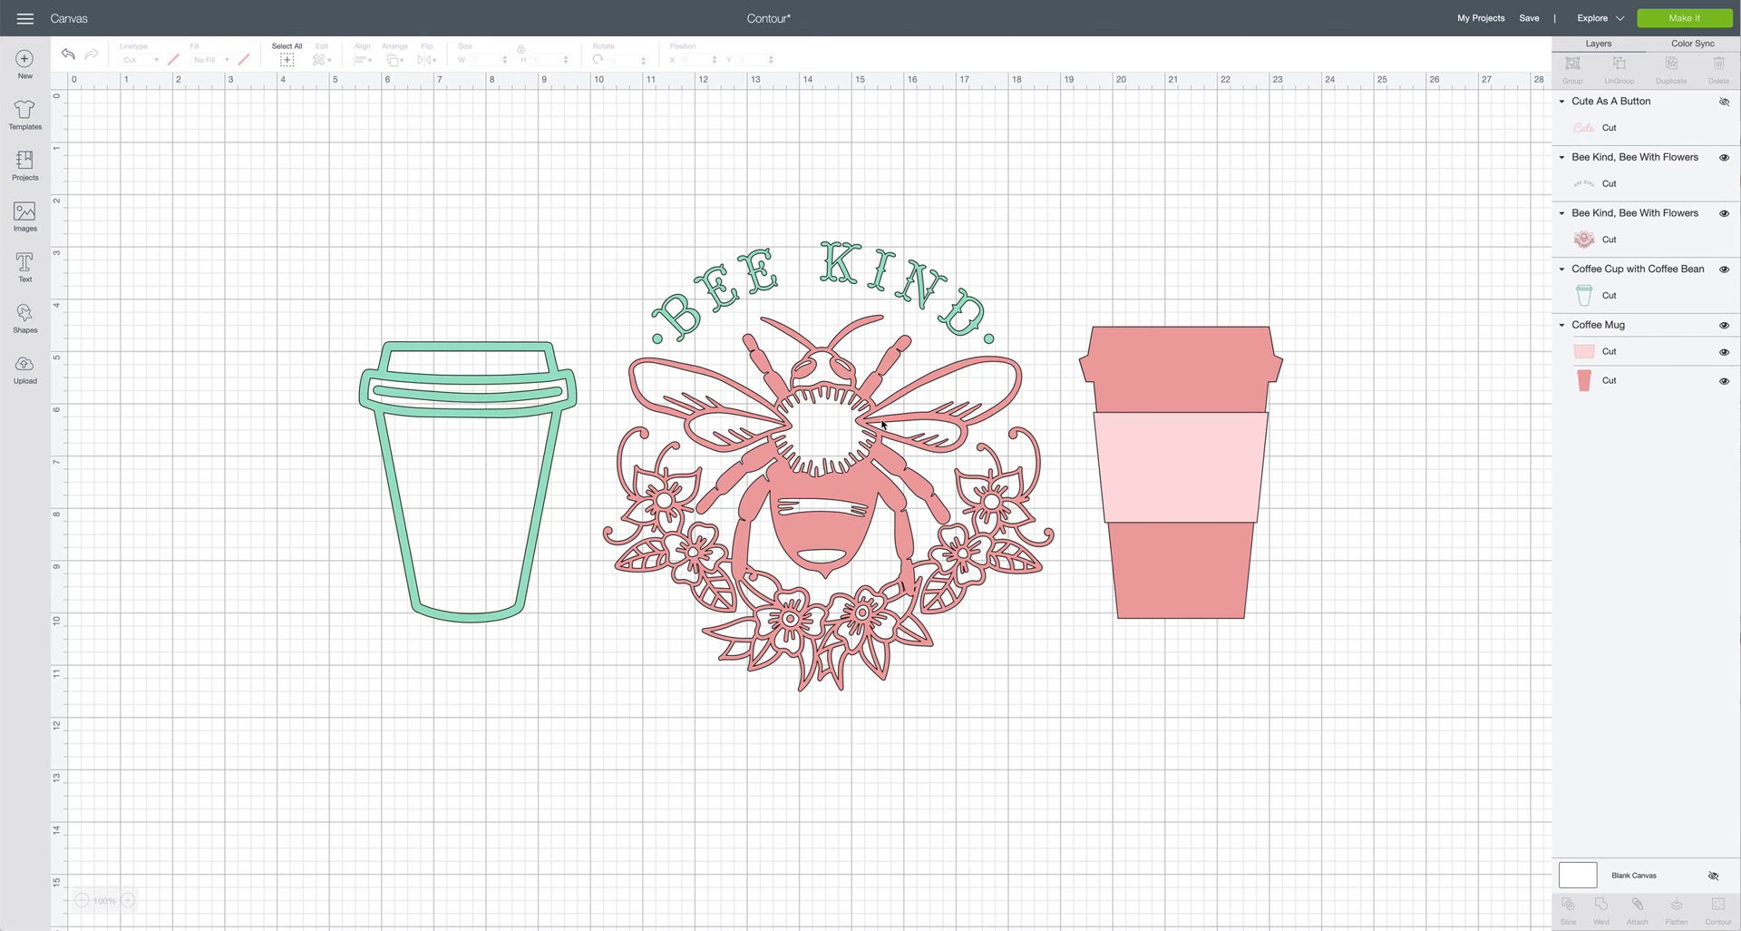
left_click(1232, 483)
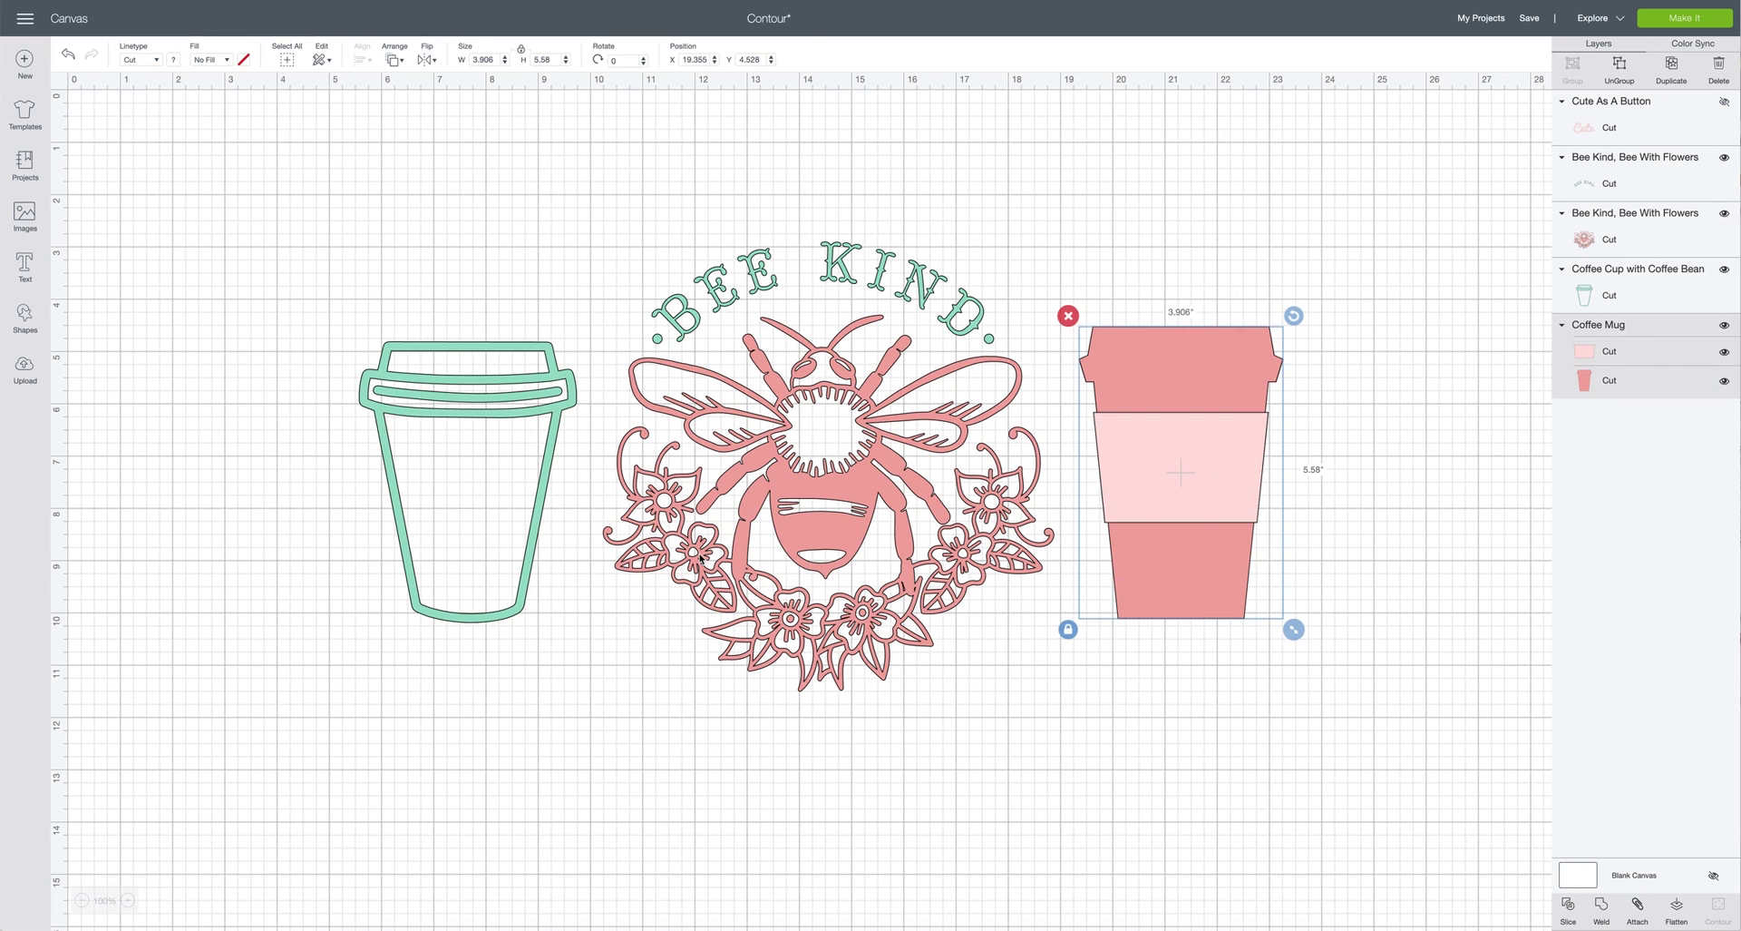
left_click(502, 550)
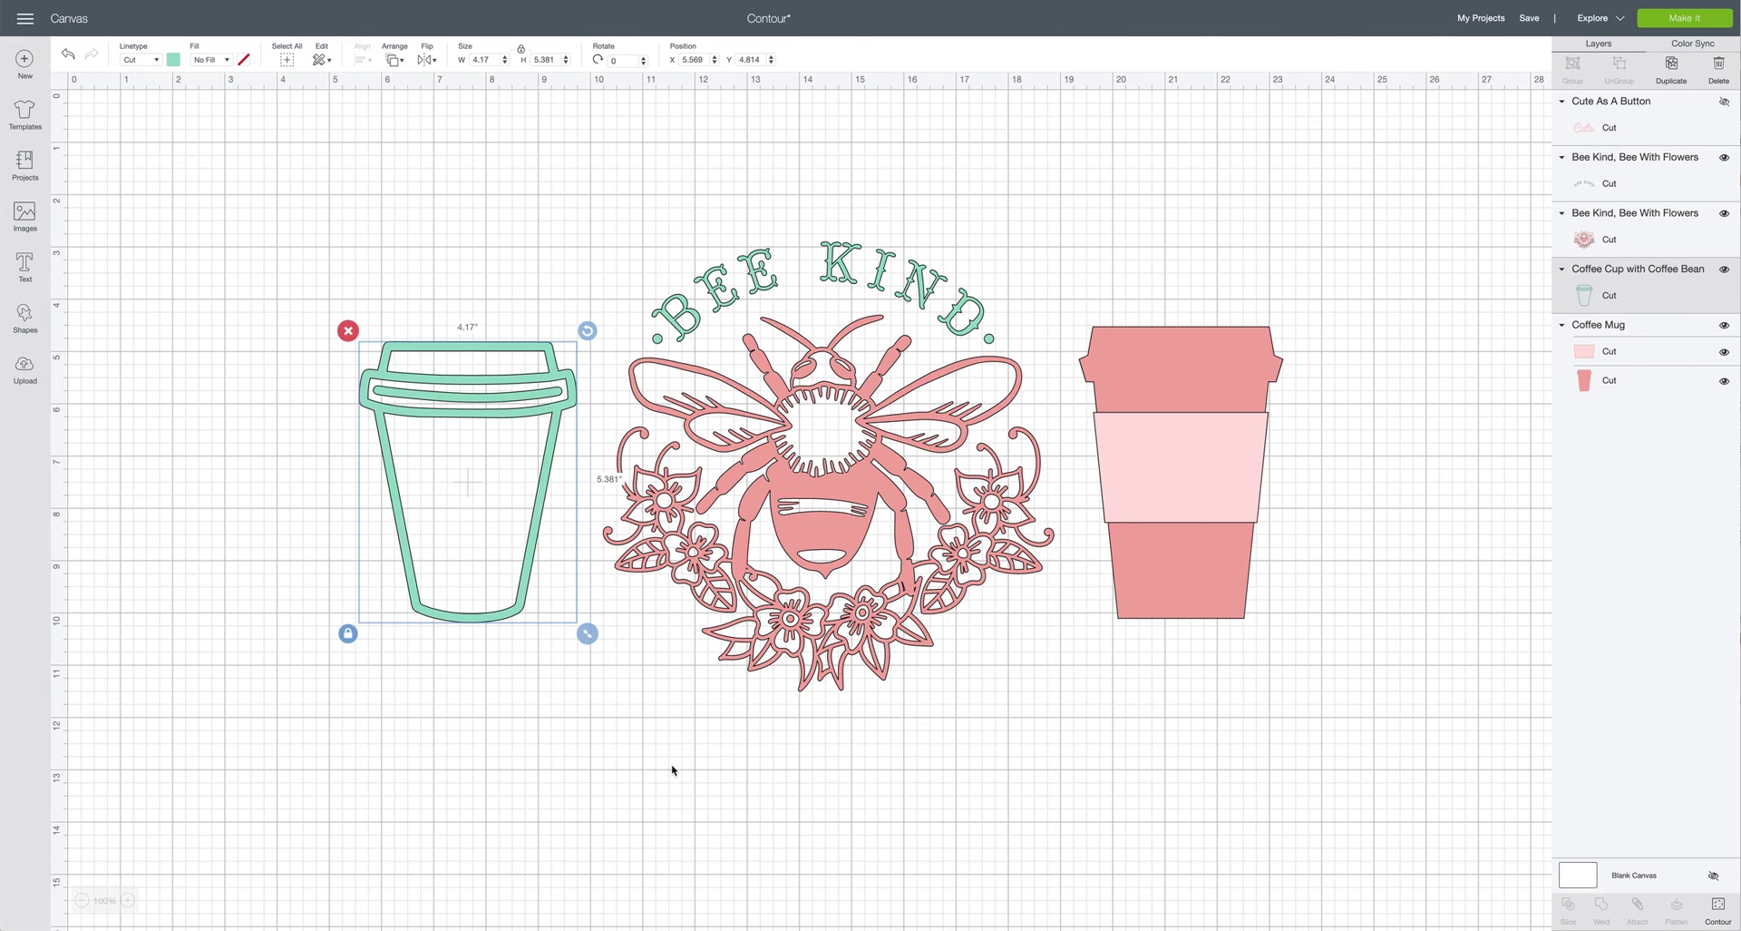